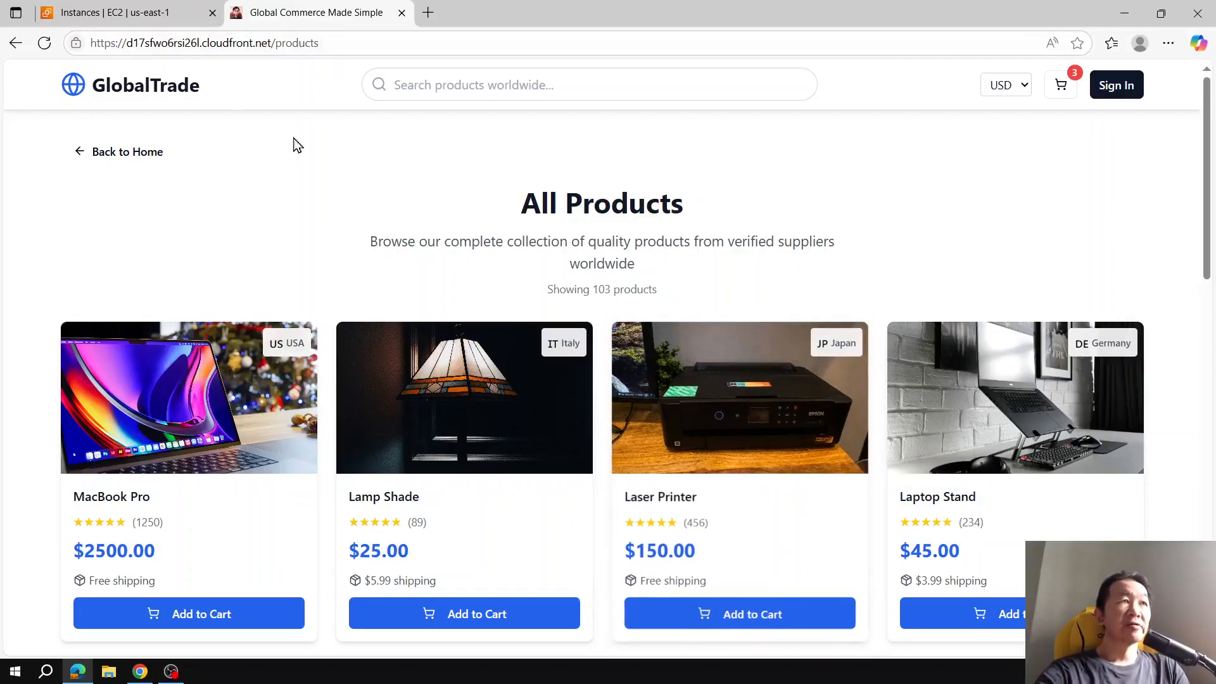
key("ctrl+plus")
key("ctrl+plus")
key("ctrl+plus")
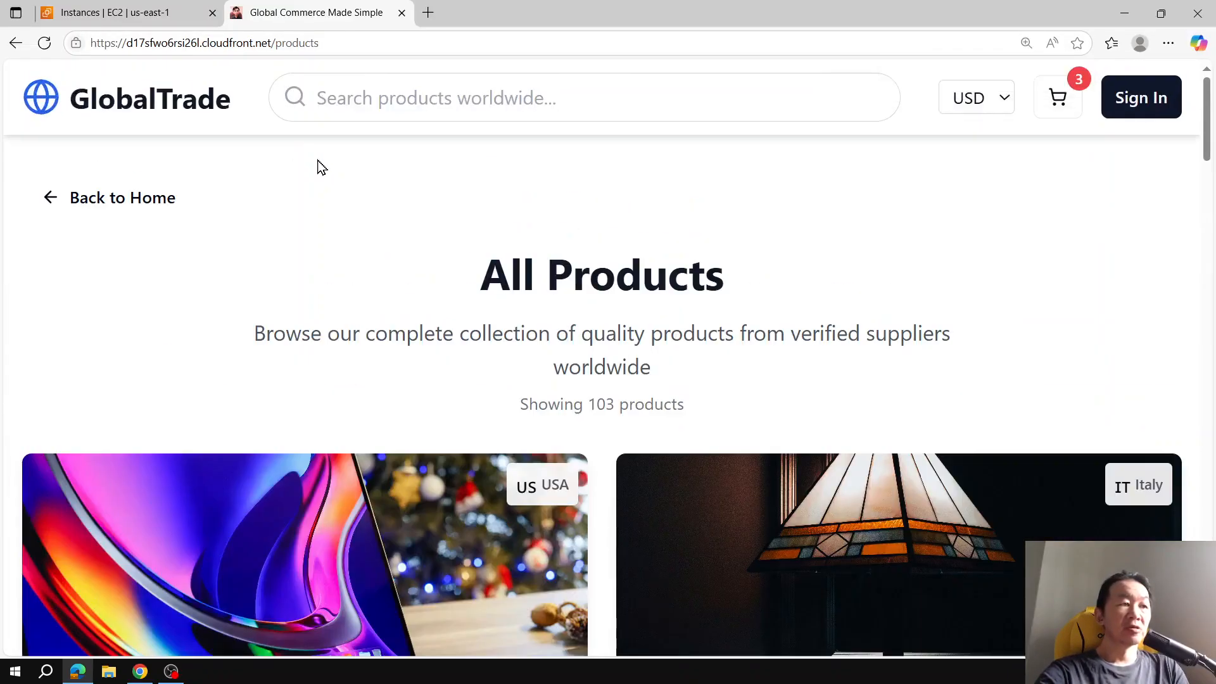
key("ctrl+plus")
left_click(244, 44)
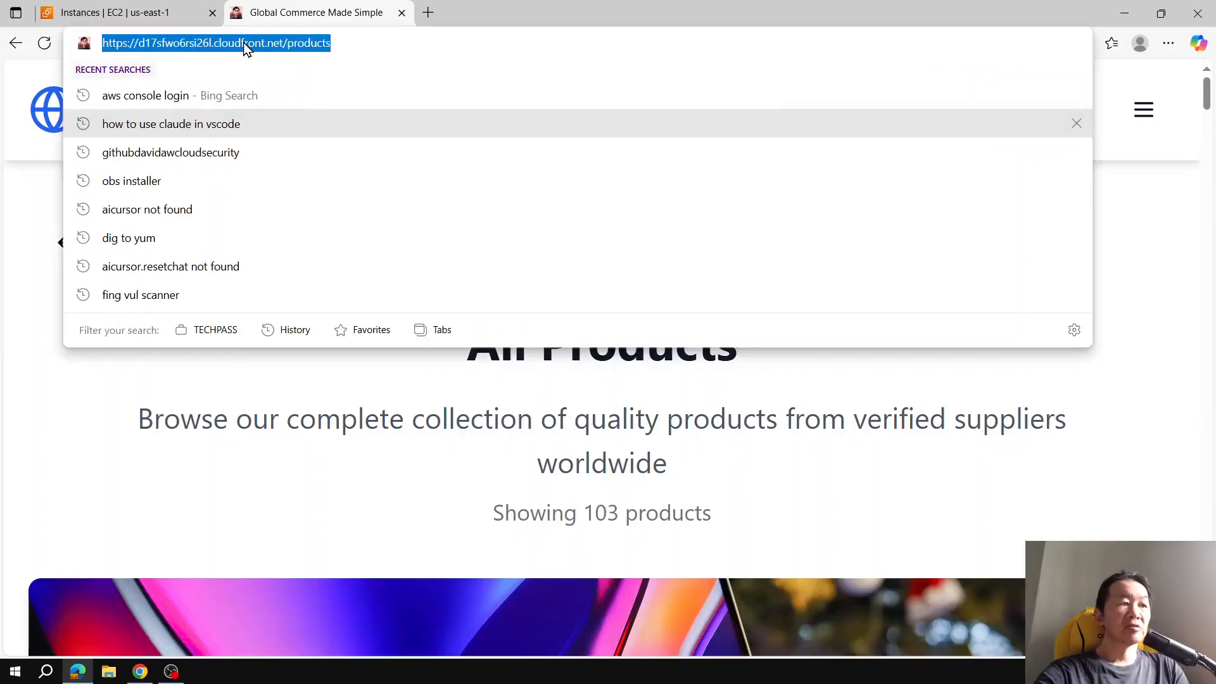
left_click(417, 445)
key("ctrl+minus")
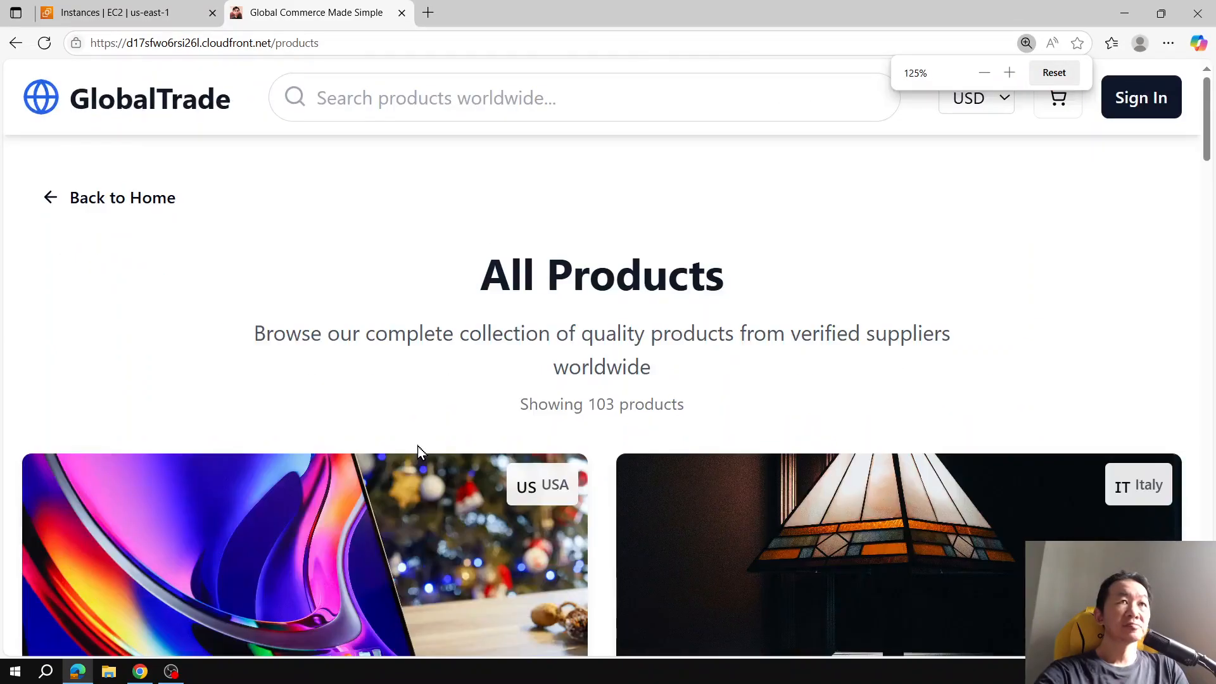
key("ctrl+minus")
key("ctrl+minus")
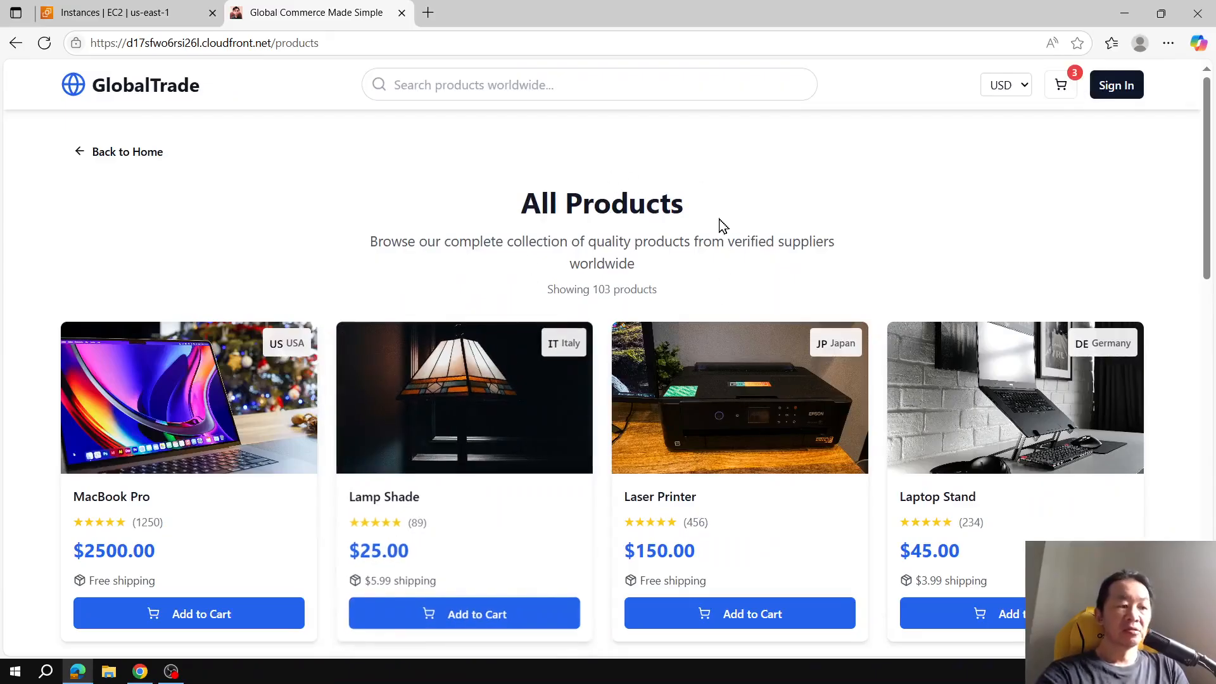
Step: Open the browser developer tools and inspect the Lamp Shade product image on the products page
key("F12")
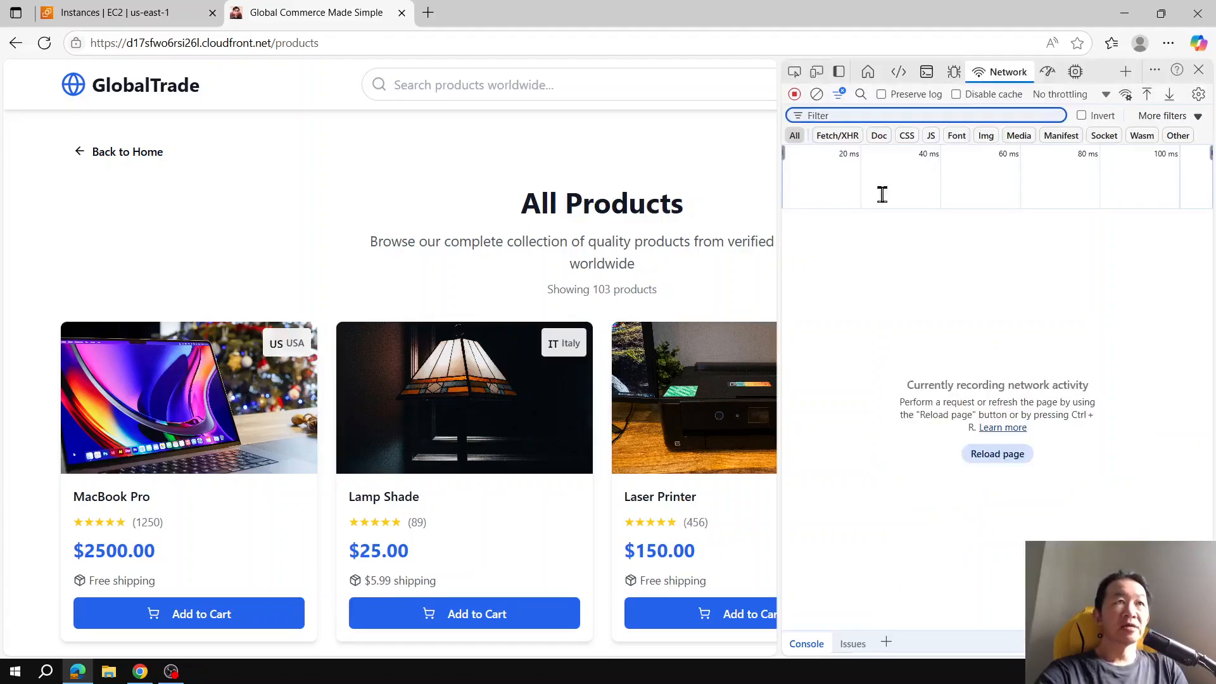
left_click(794, 72)
left_click(586, 408)
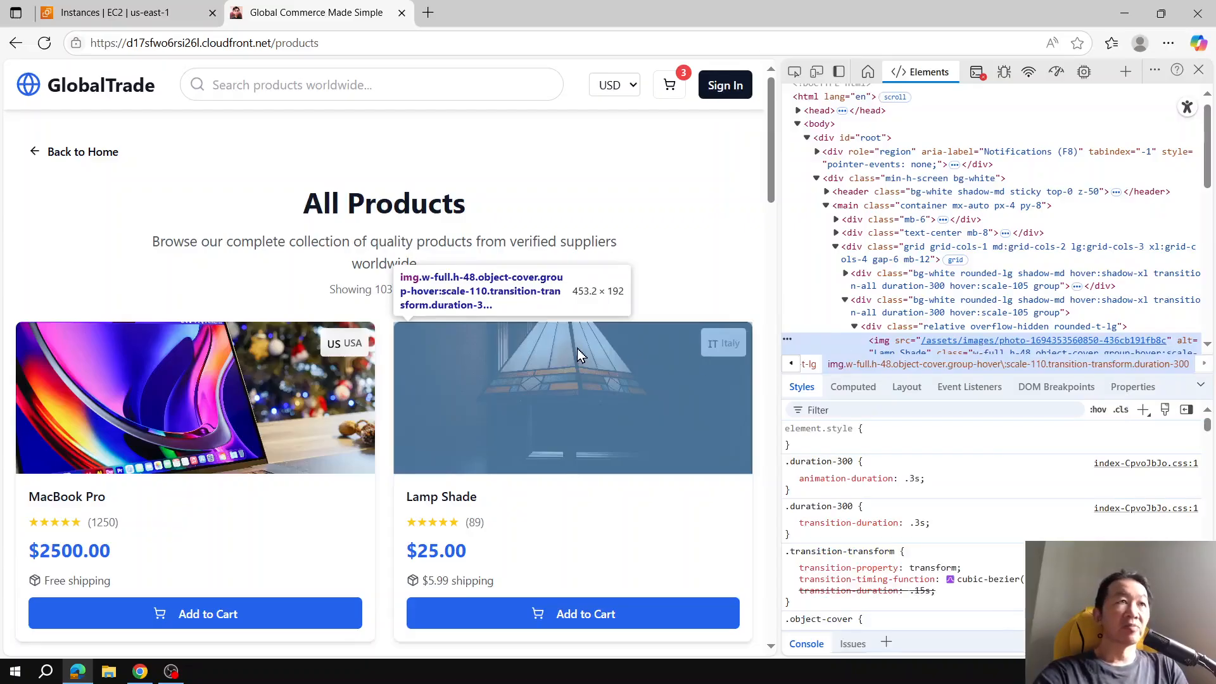
scroll(687, 203, "down", 10)
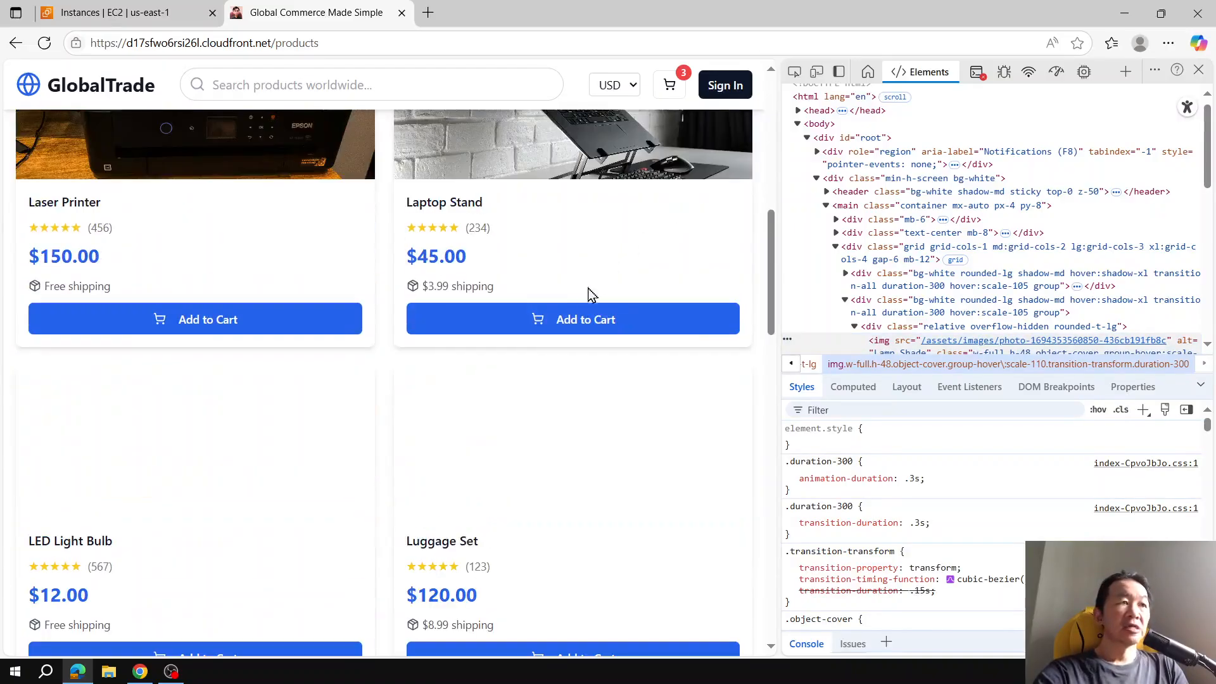
scroll(590, 292, "up", 10)
Step: Return to the store home page, search products for "mac", and close the developer tools
left_click(107, 87)
scroll(537, 288, "down", 12)
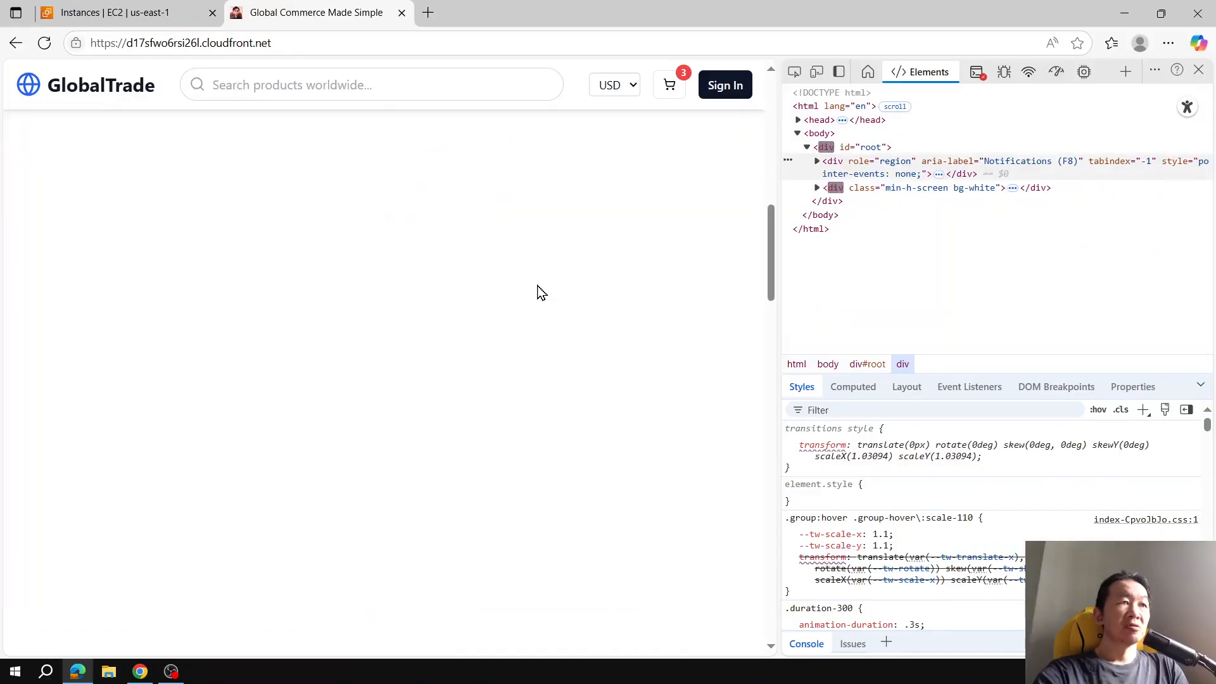
scroll(537, 293, "up", 12)
left_click(388, 86)
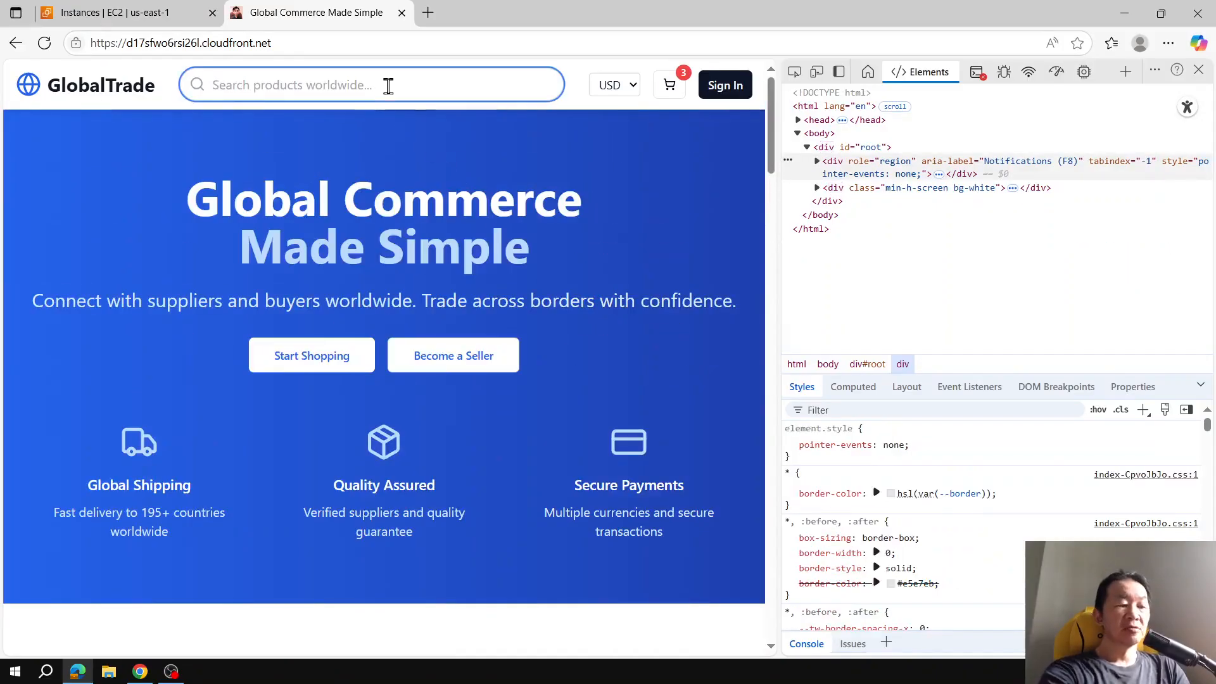
type("mac")
key("Return")
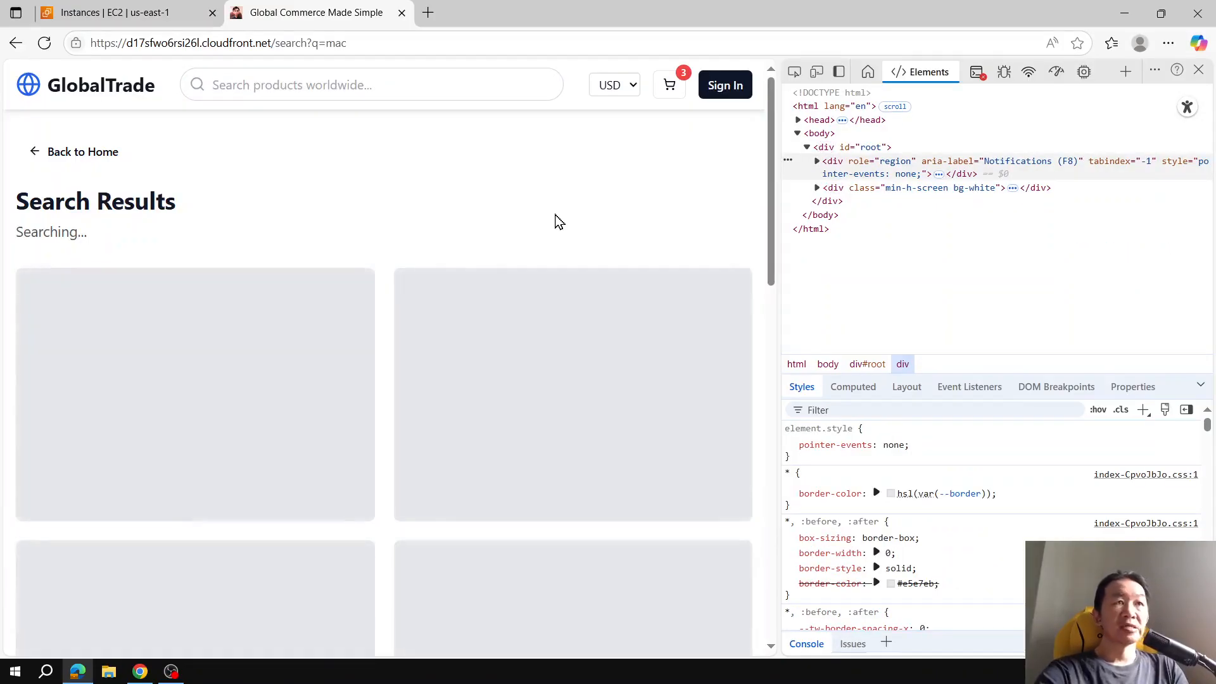
left_click(1198, 69)
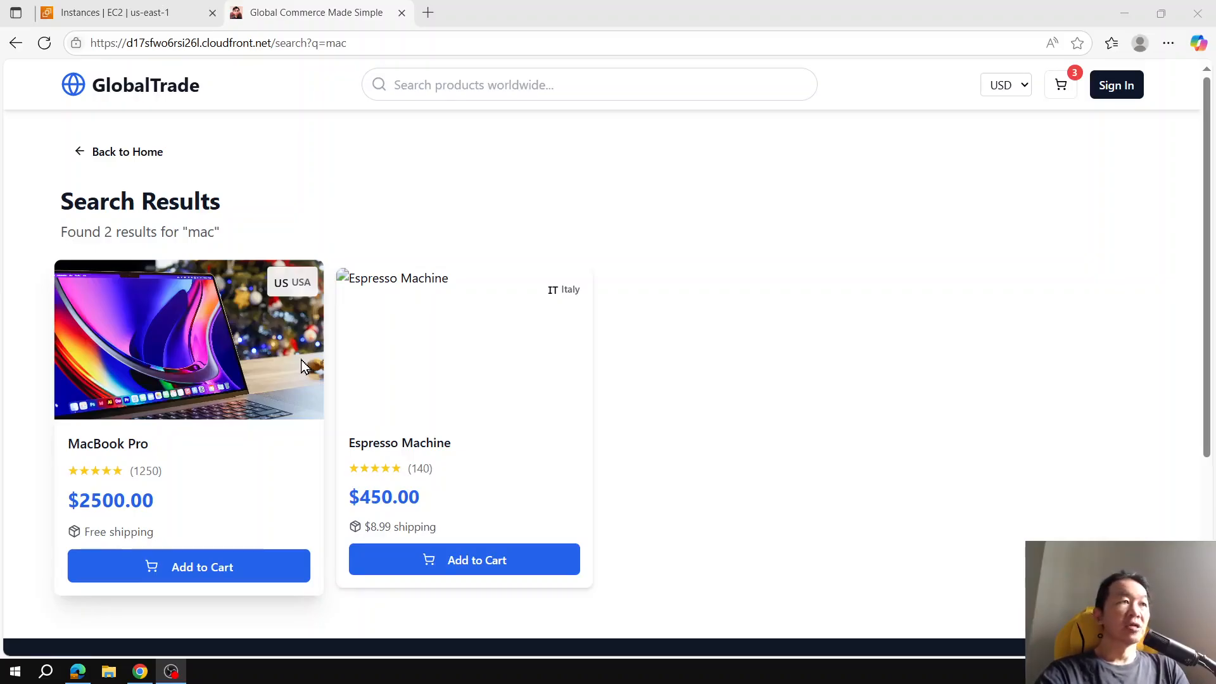
Step: Connect to the mysql-asg-instance through Session Manager and change to the home directory
left_click(112, 11)
left_click(784, 155)
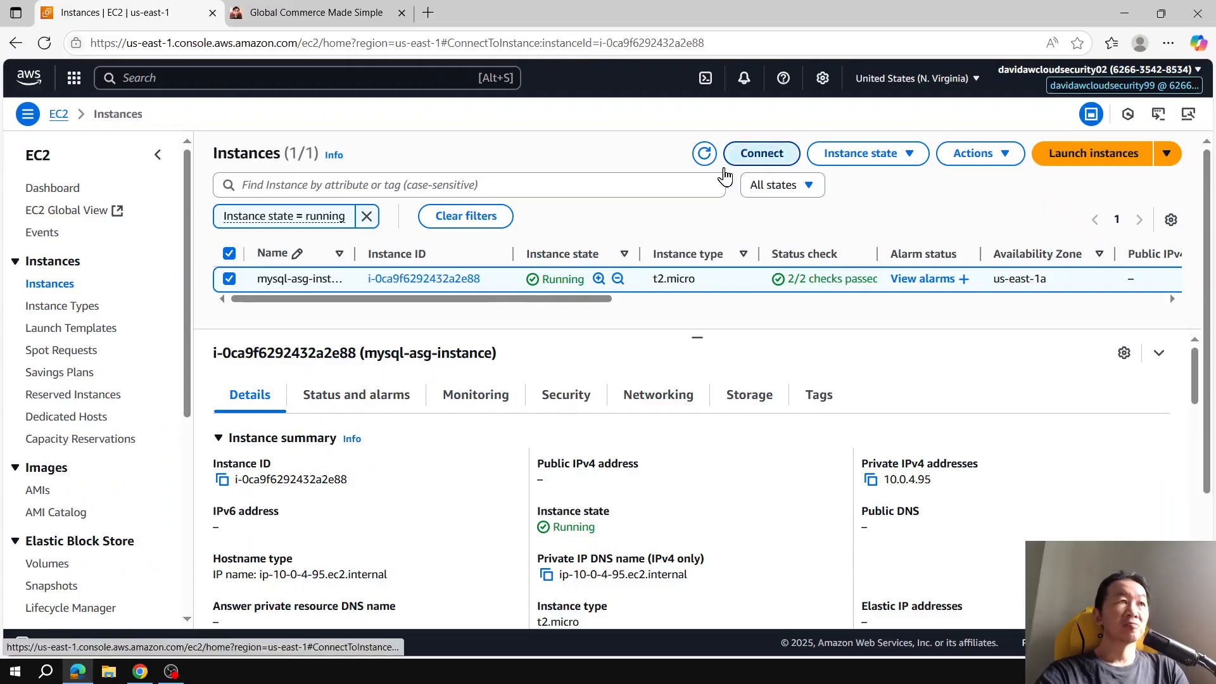
type("cd")
key("Return")
Step: List the running Docker containers with sudo docker ps
type("sudo")
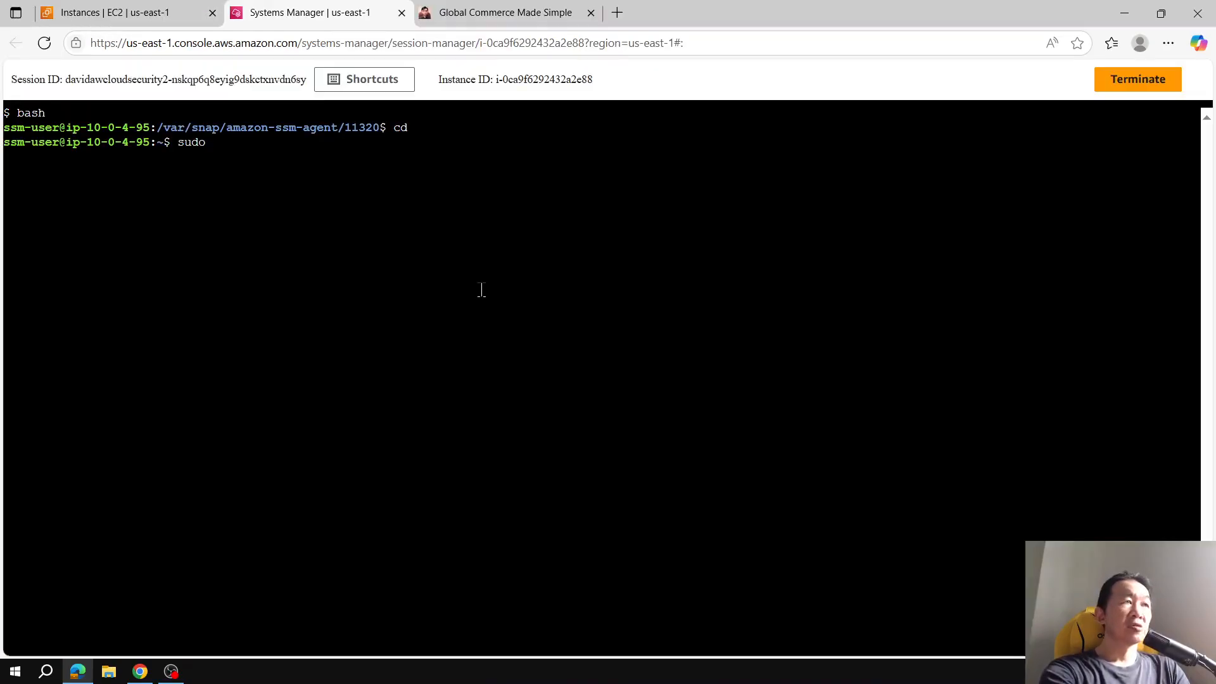
type(" docker ps")
key("Return")
key("ctrl+plus")
key("ctrl+plus")
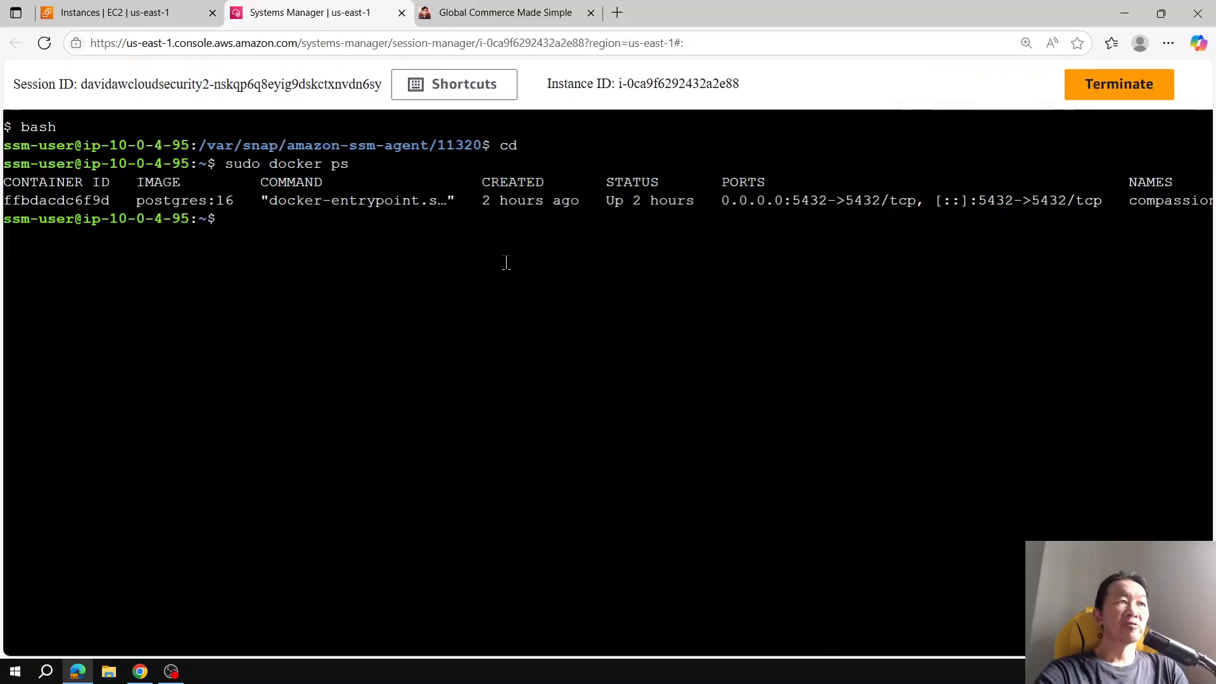
Step: Recall and run the docker exec command that opens psql as user wordpress on the wordpress database
type("sudo")
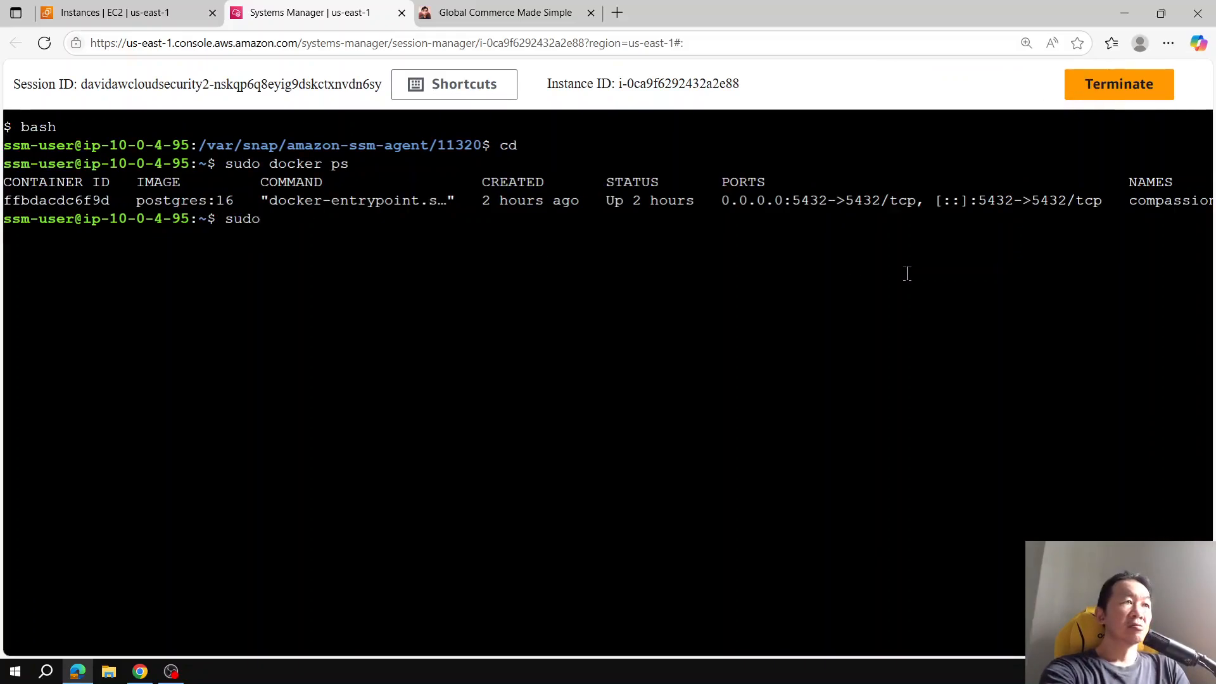
key("BackSpace")
key("BackSpace")
key("ctrl+c")
key("ctrl+r")
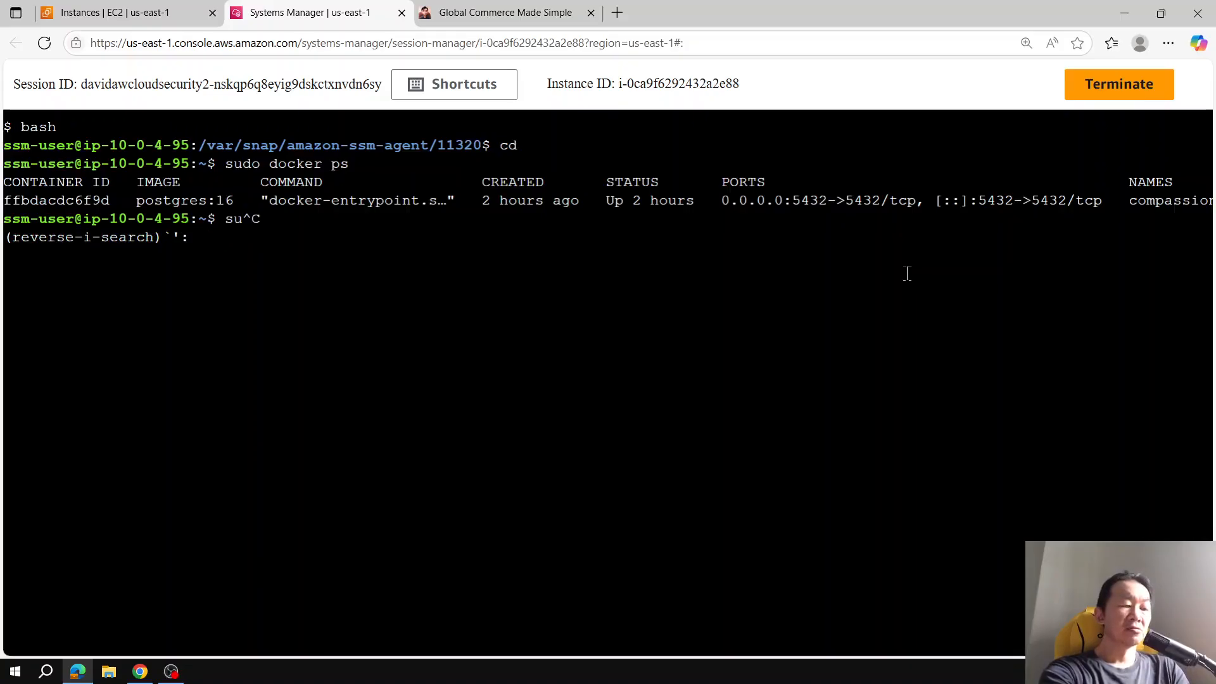
type("exec")
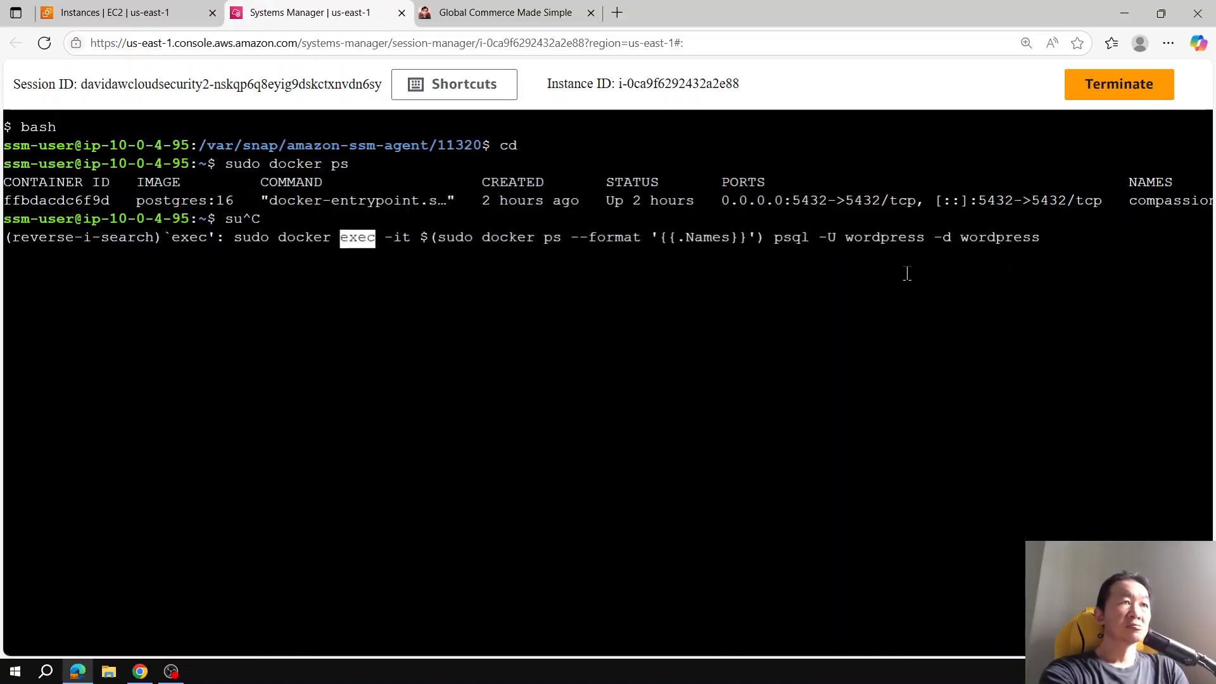
key("Right")
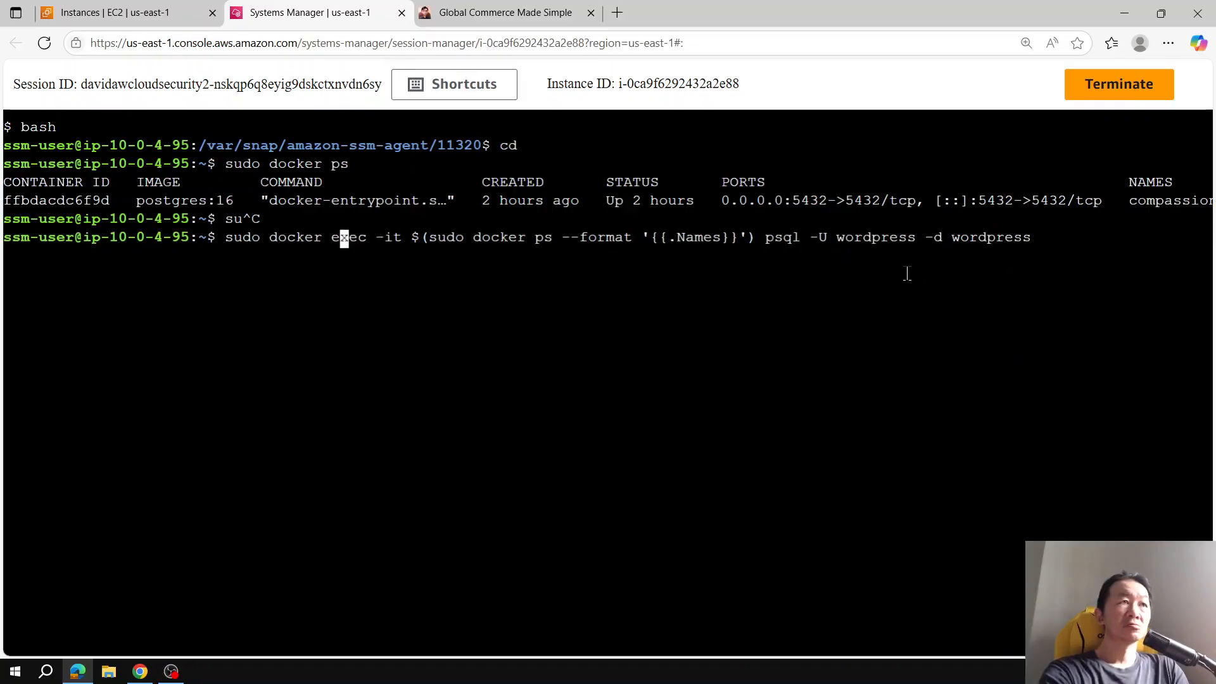
key("Return")
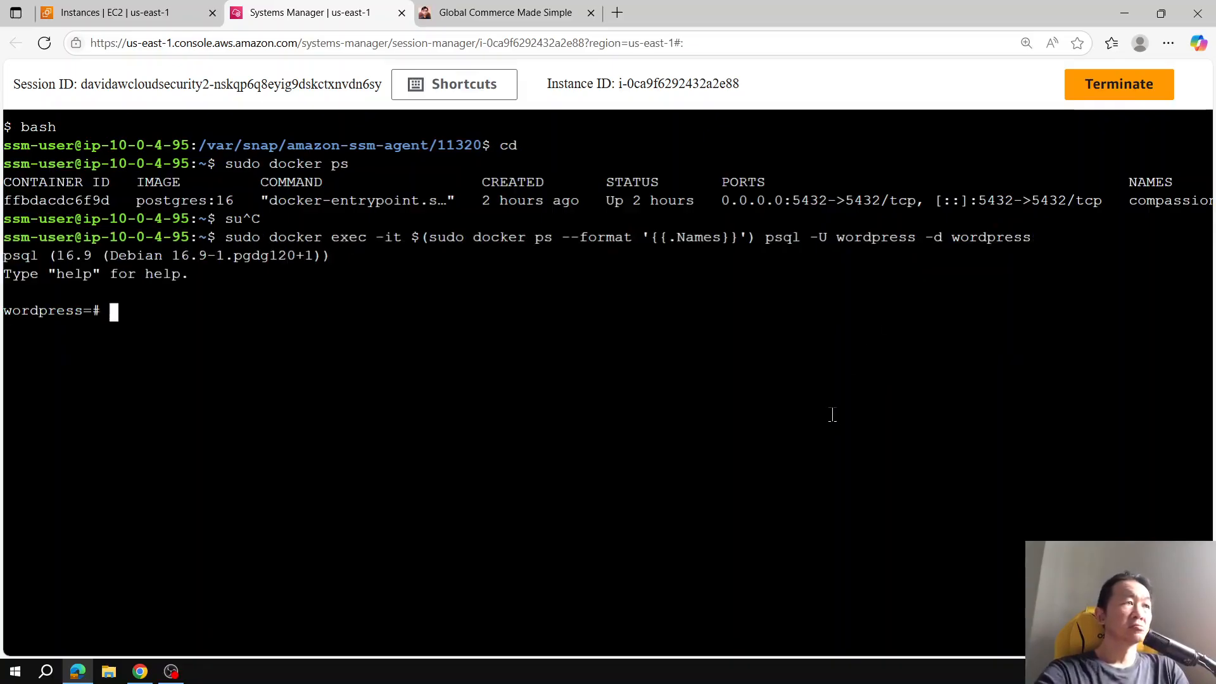
Step: List the databases with \l and the tables in the wordpress database with \dt
type("\\")
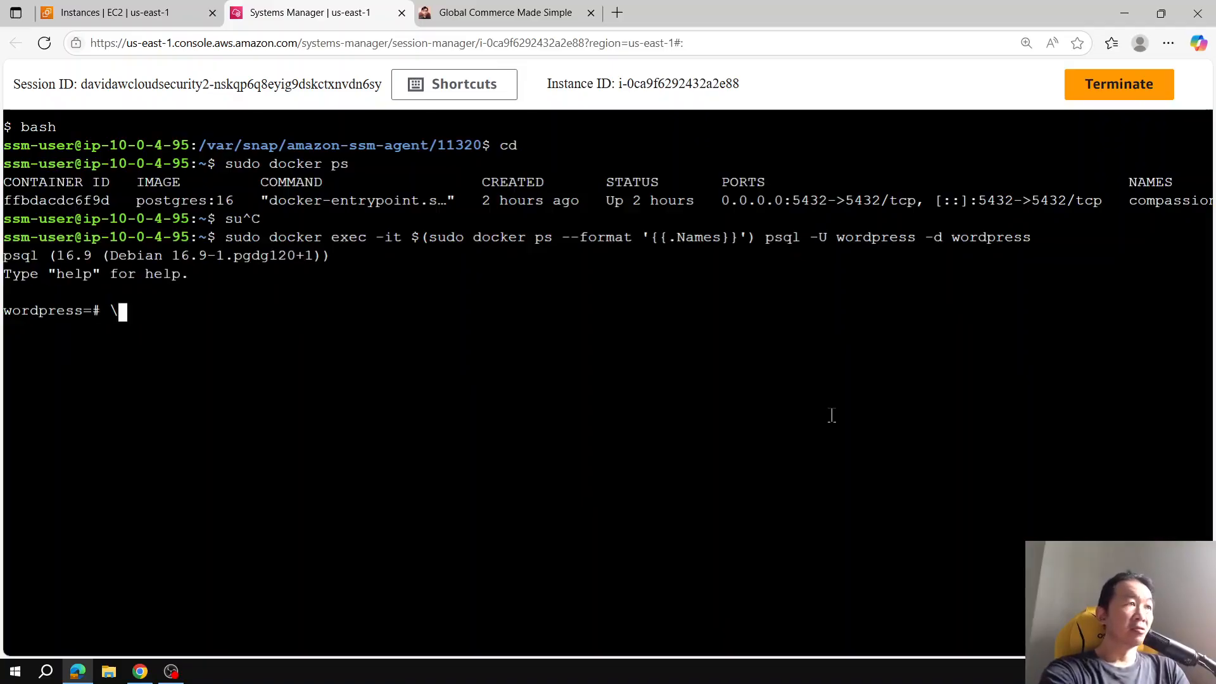
type("l")
key("Return")
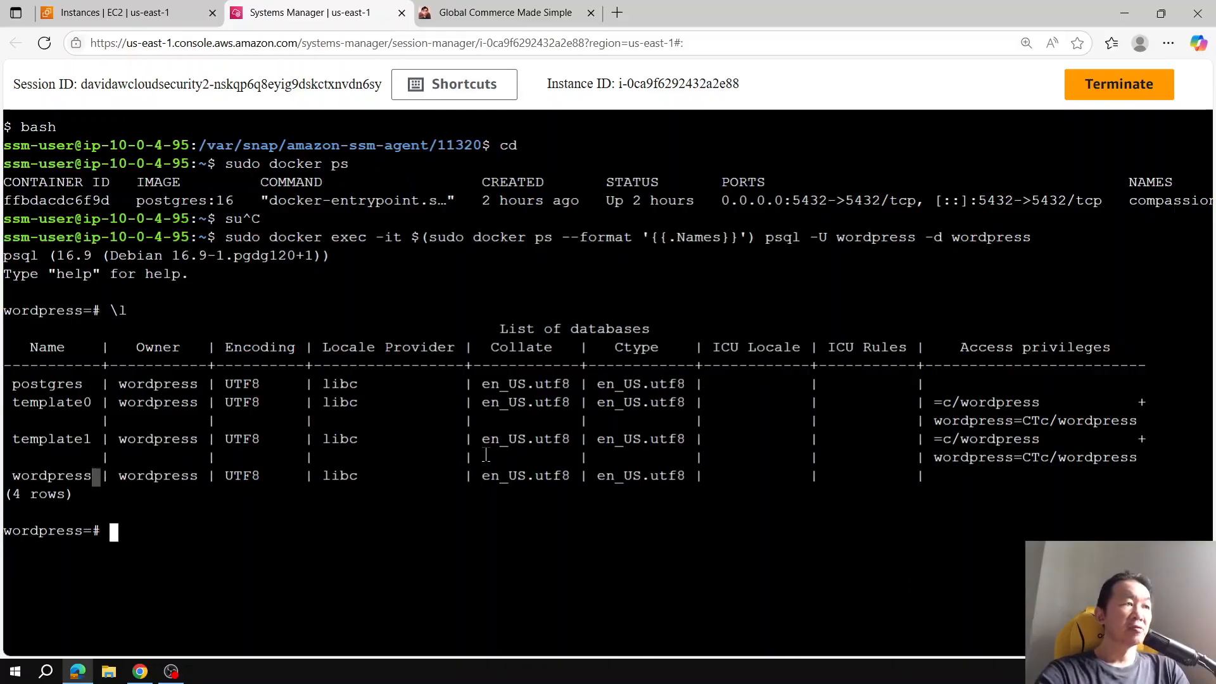
type("\\dt")
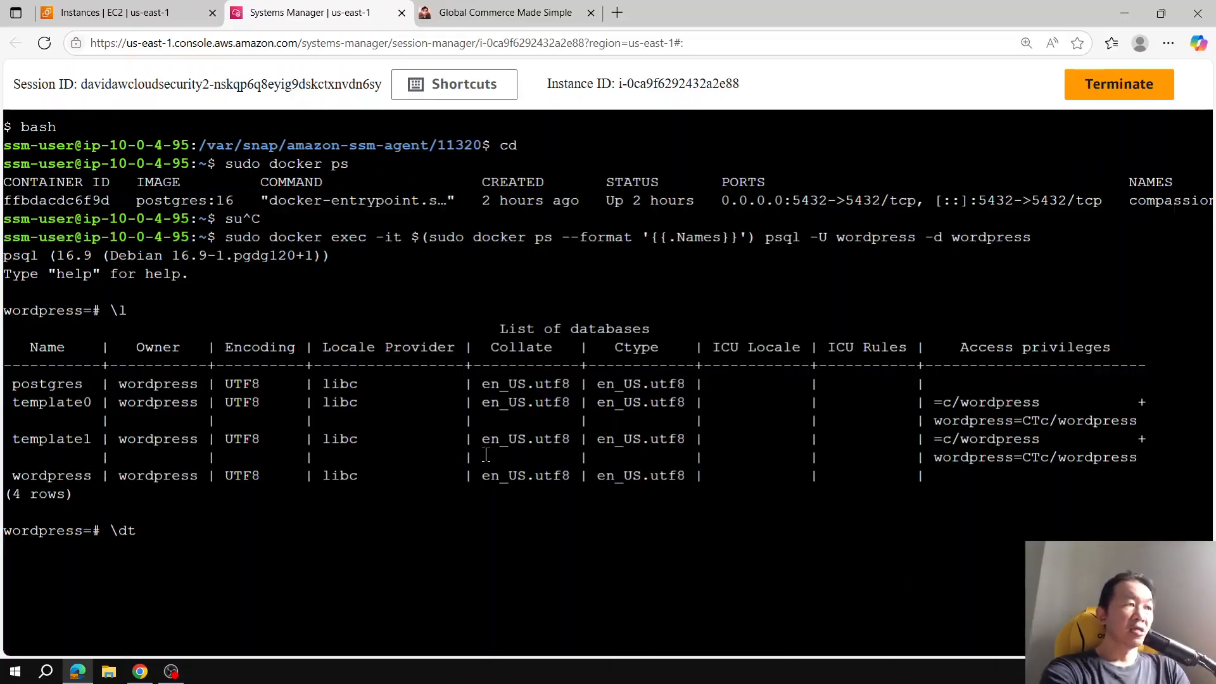
key("Return")
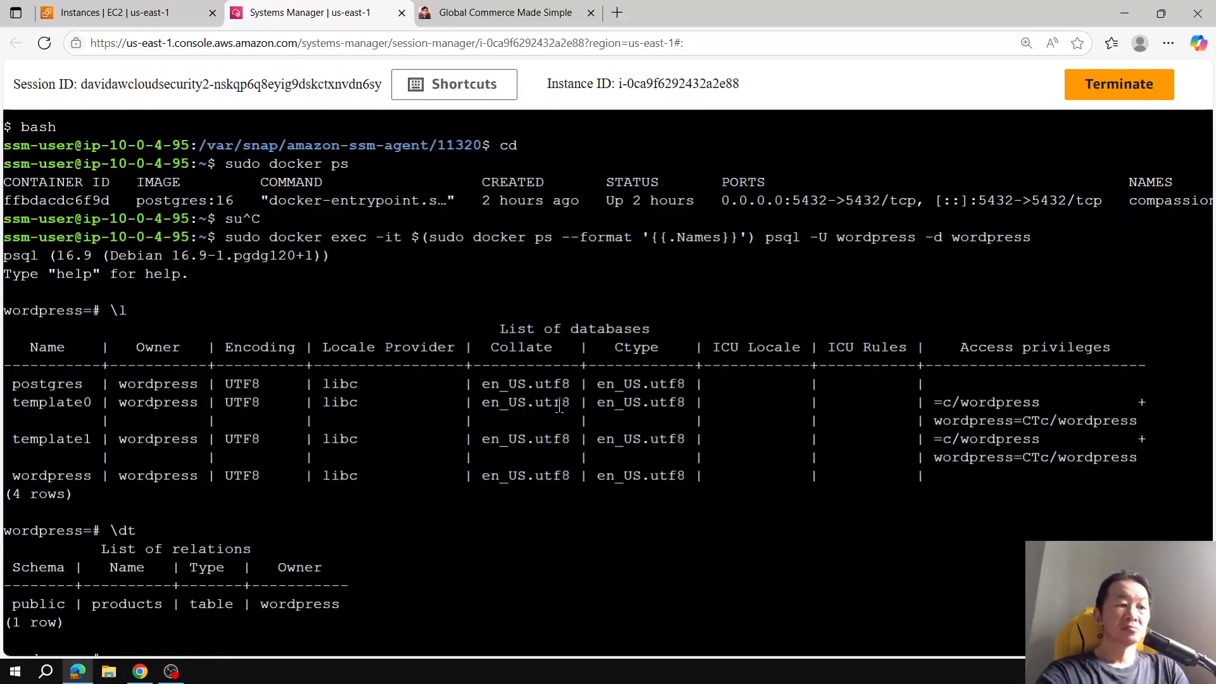
key("ctrl+minus")
type("s")
left_click(514, 11)
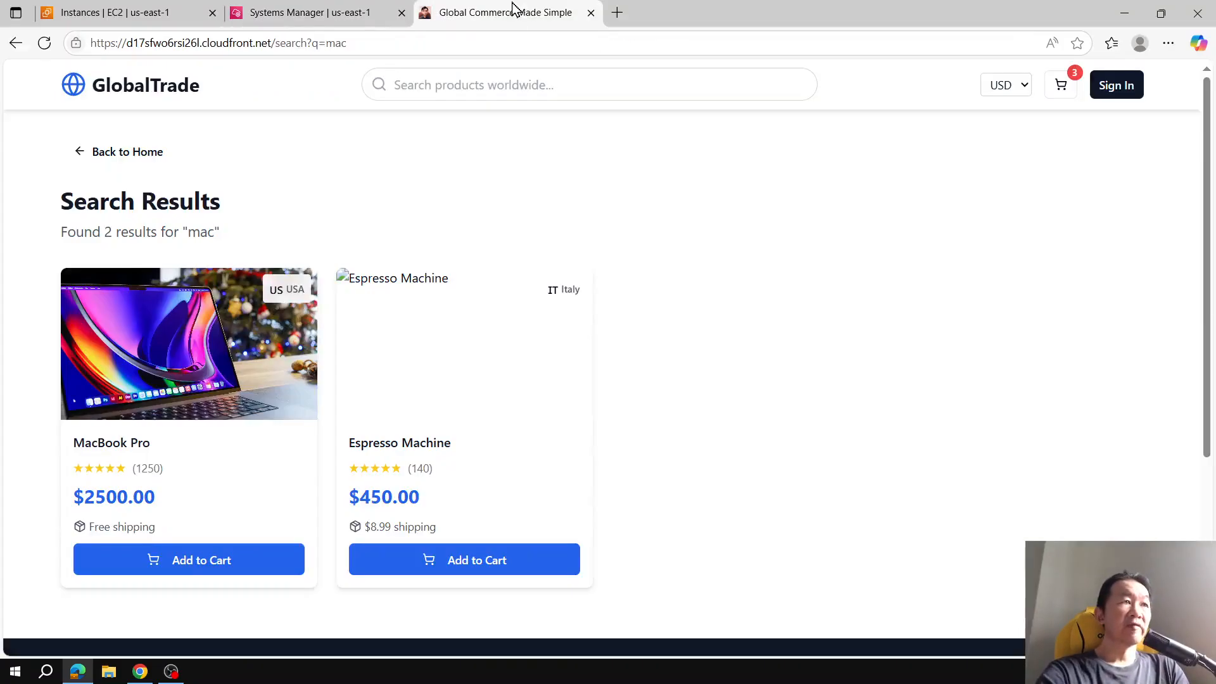
left_click(329, 9)
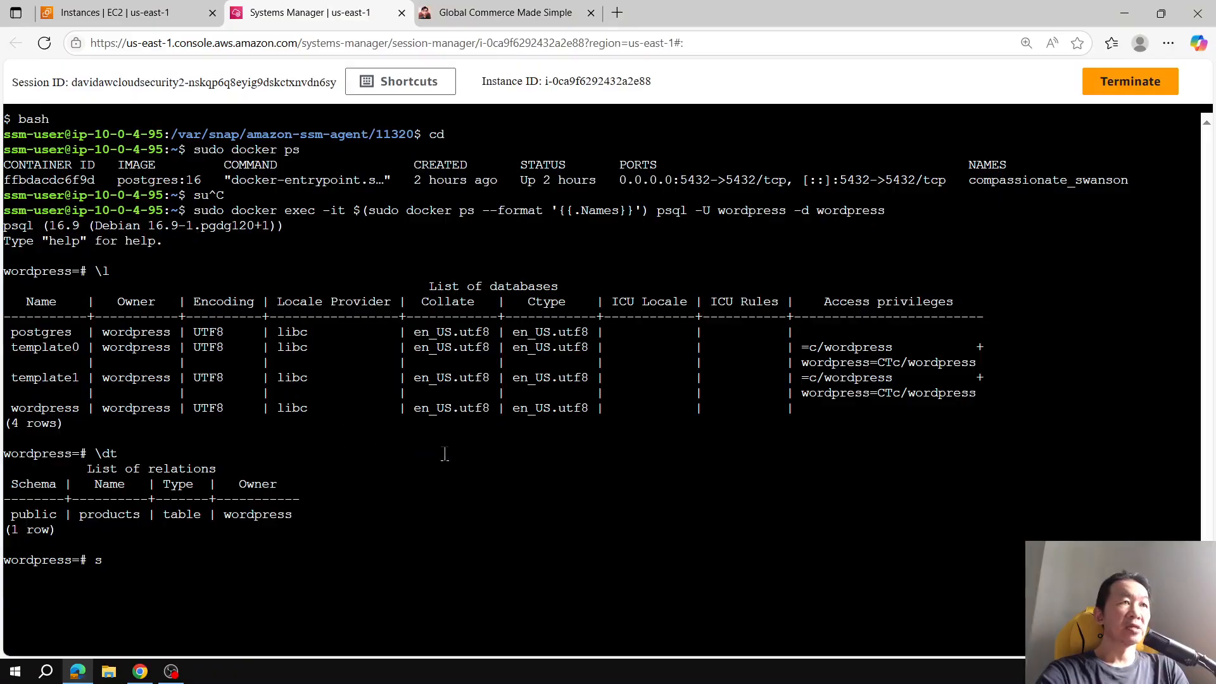
left_click(542, 14)
left_click(478, 81)
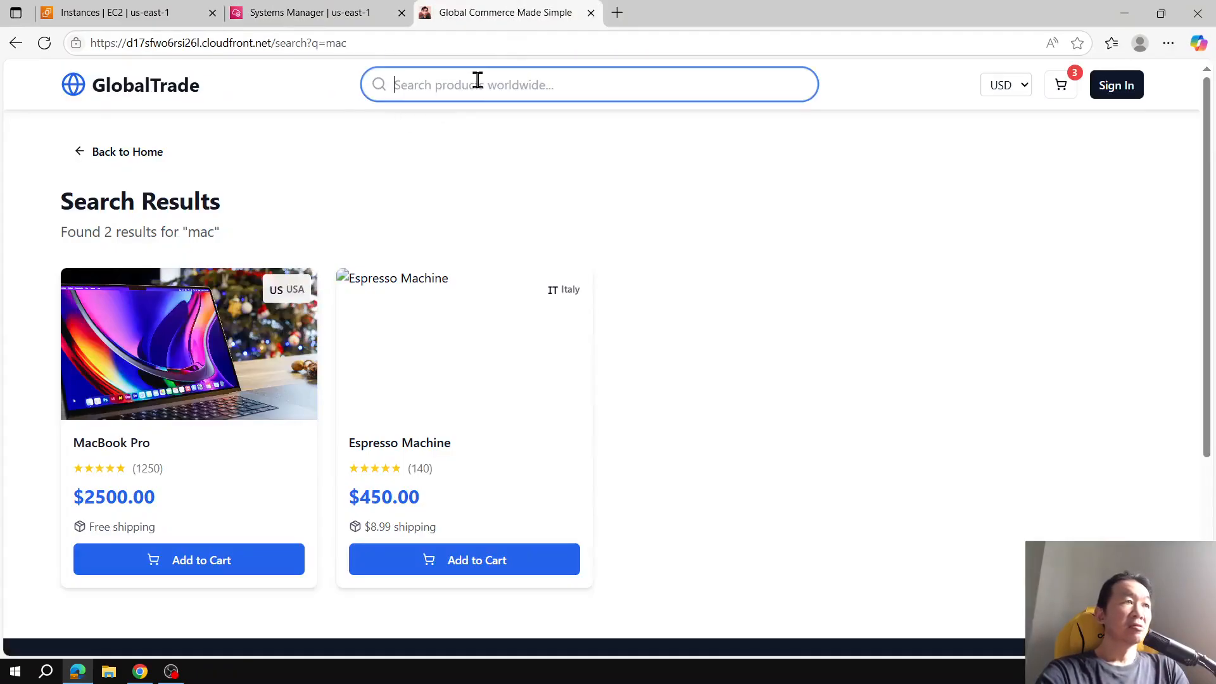
Step: Go back to the store home page and open the All Products listing, scrolling through it
left_click(96, 152)
scroll(861, 247, "down", 20)
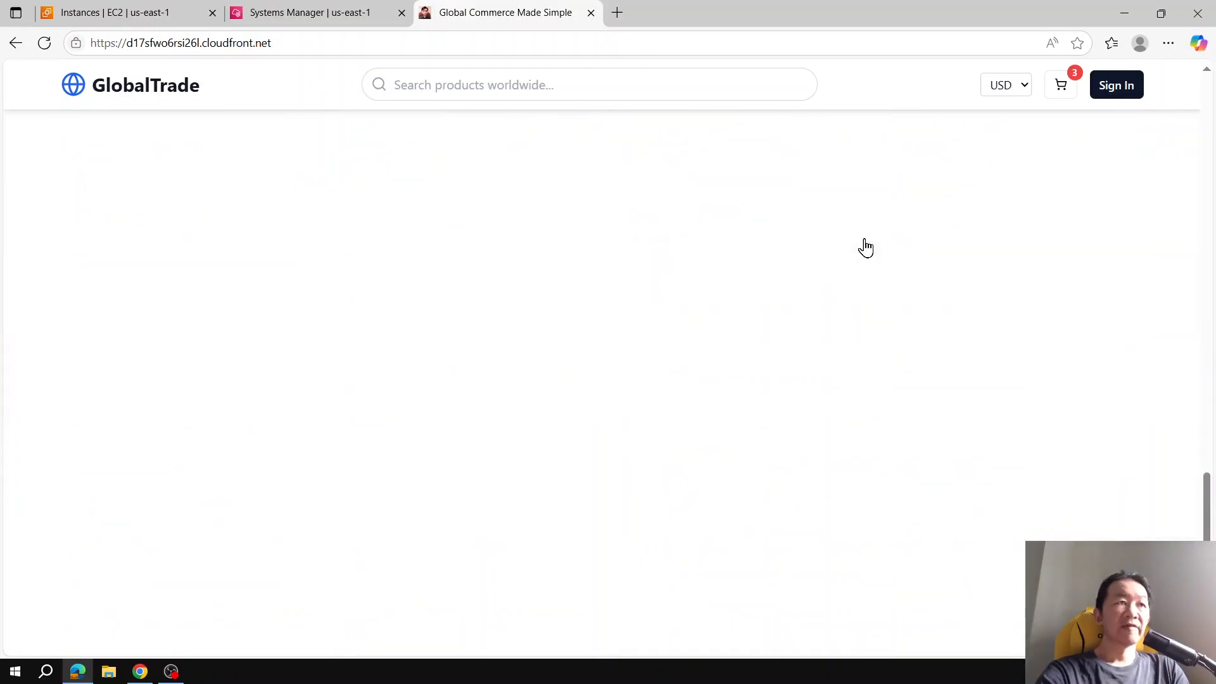
scroll(864, 248, "down", 10)
left_click(617, 376)
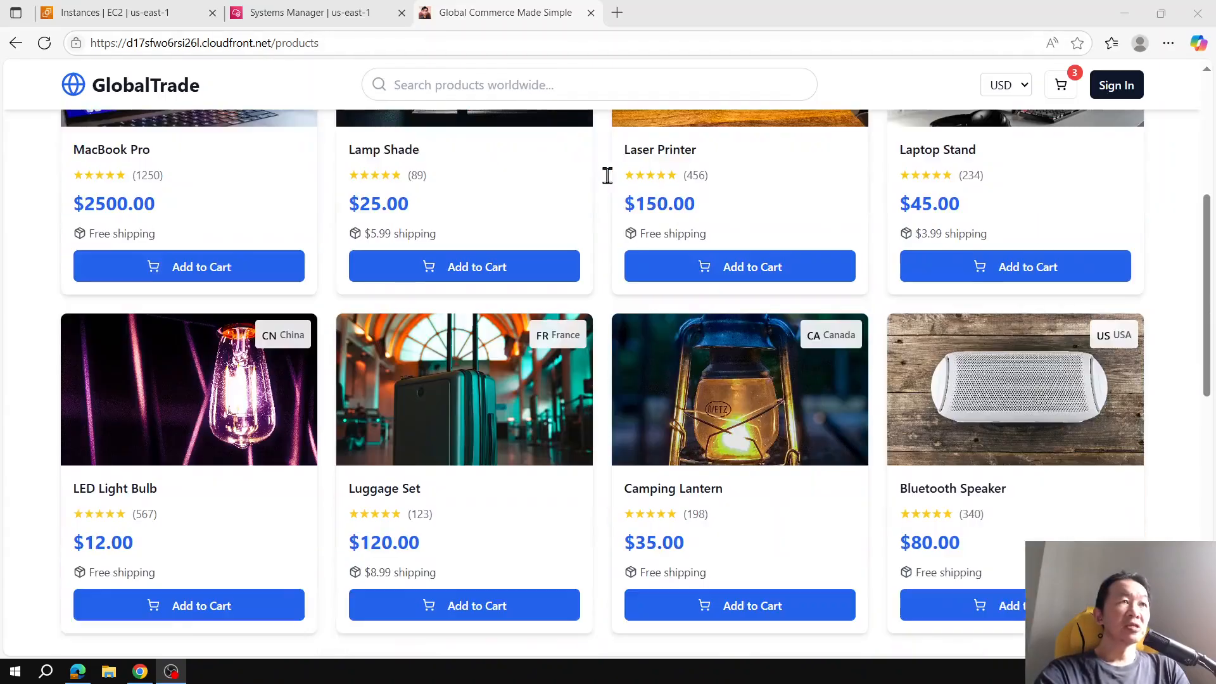
scroll(607, 174, "down", 3)
scroll(663, 224, "up", 2)
scroll(611, 177, "up", 3)
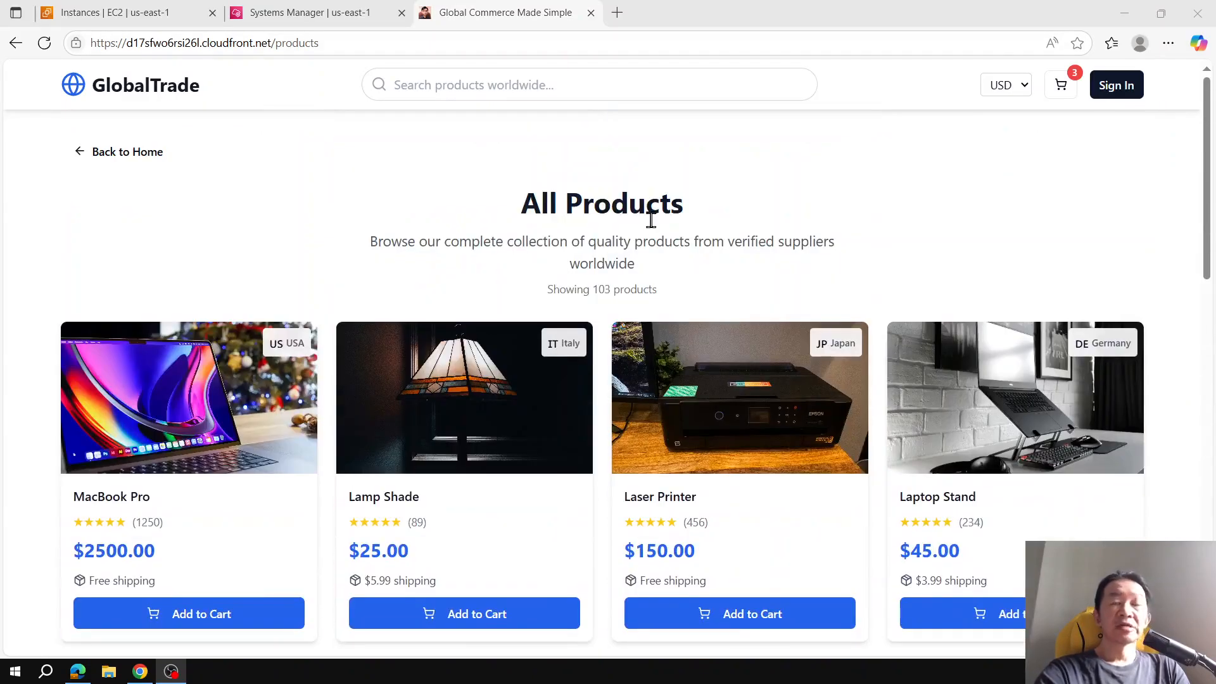
Step: Enter "lam" in the product search box
left_click(550, 84)
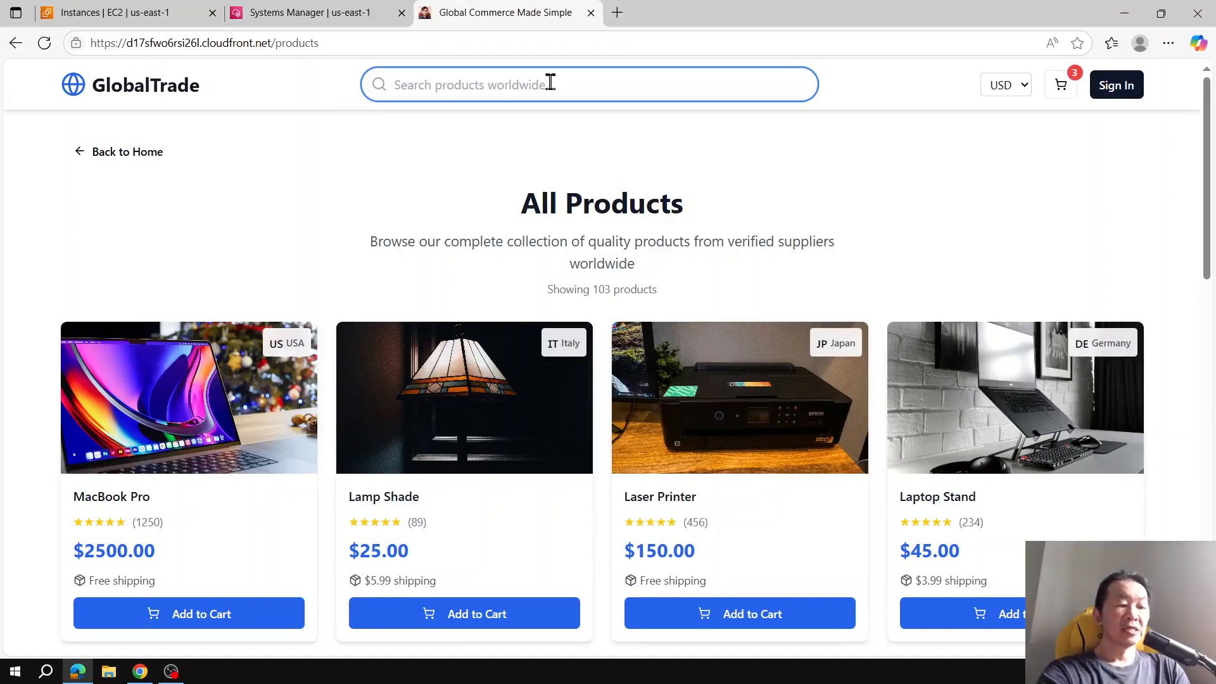
type("lam")
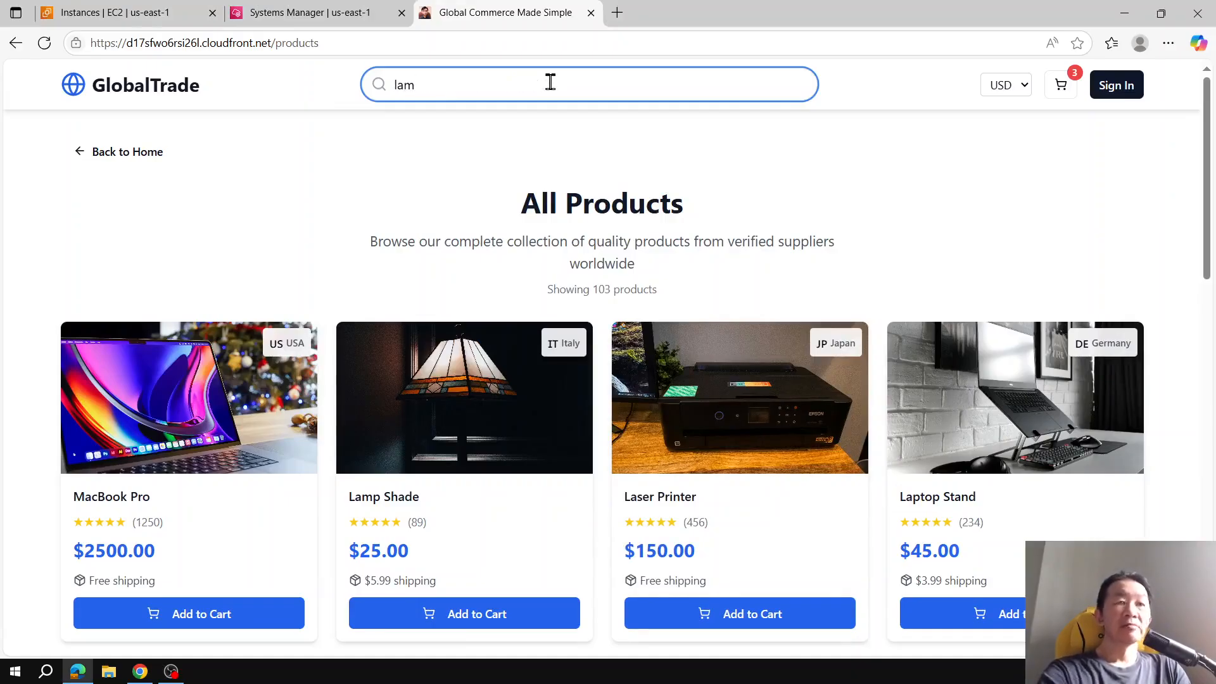
Step: Stop the running log command in the instance shell and rerun the docker exec psql command for the wordpress database
left_click(317, 12)
key("ctrl+c")
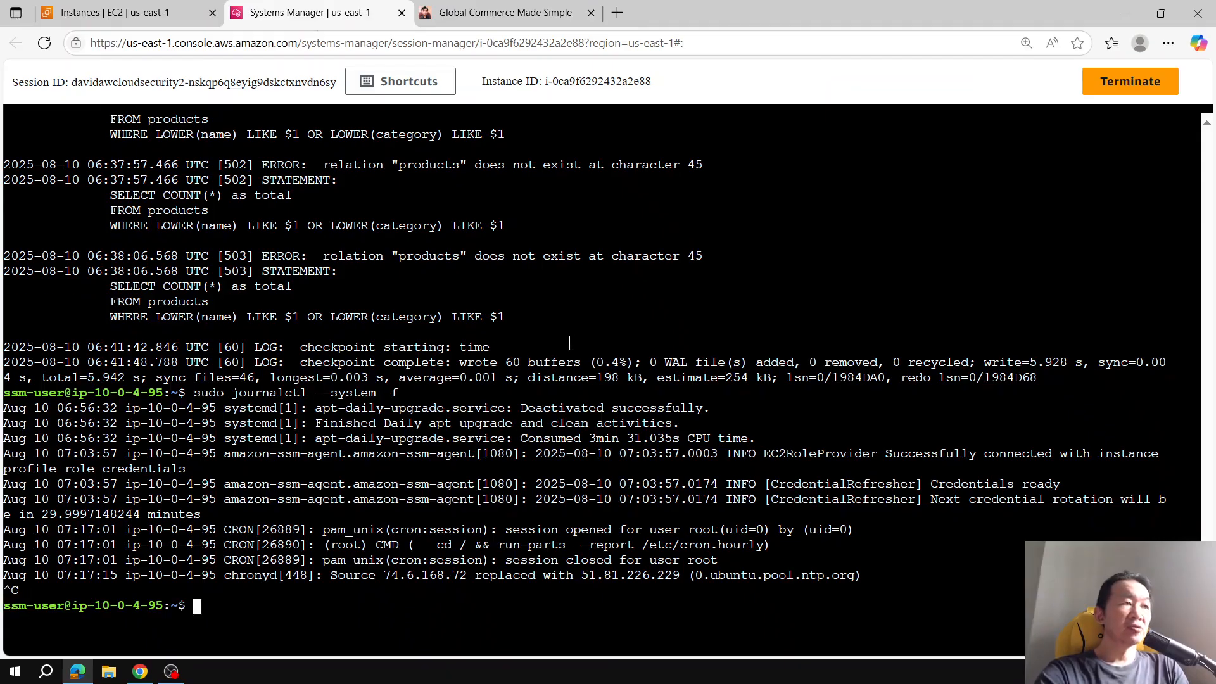
key("Up")
key("Up")
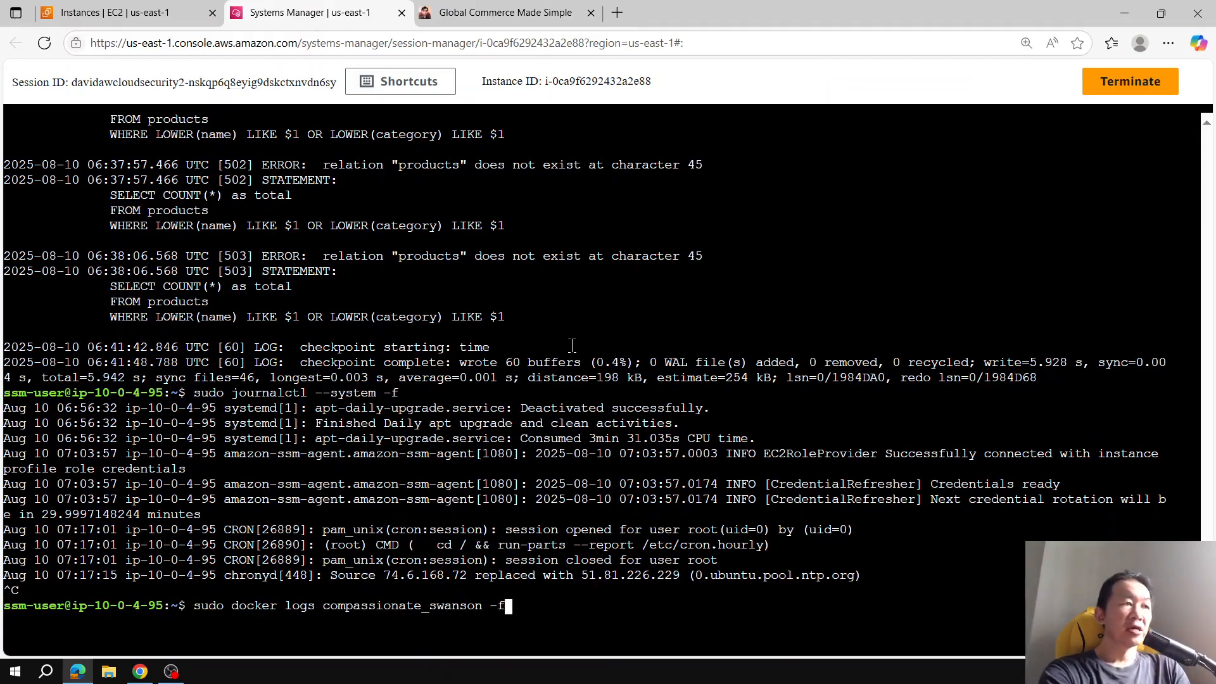
key("Up")
key("Return")
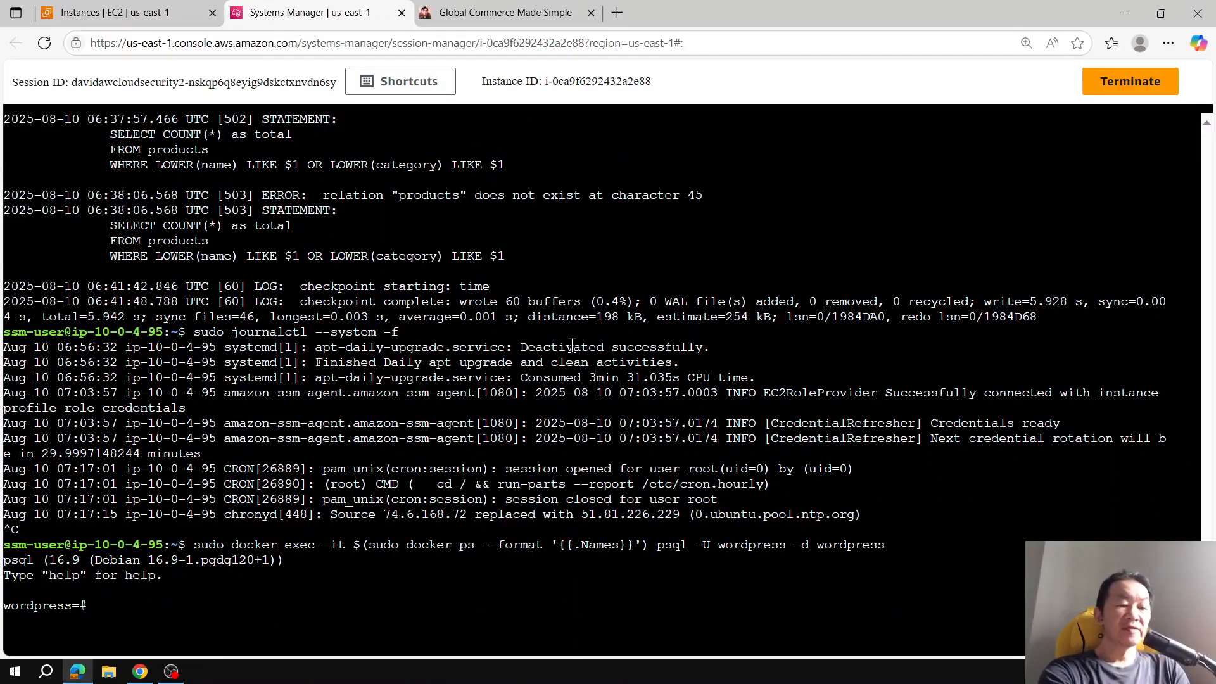
Step: List the databases with \l in the psql session
type("\\")
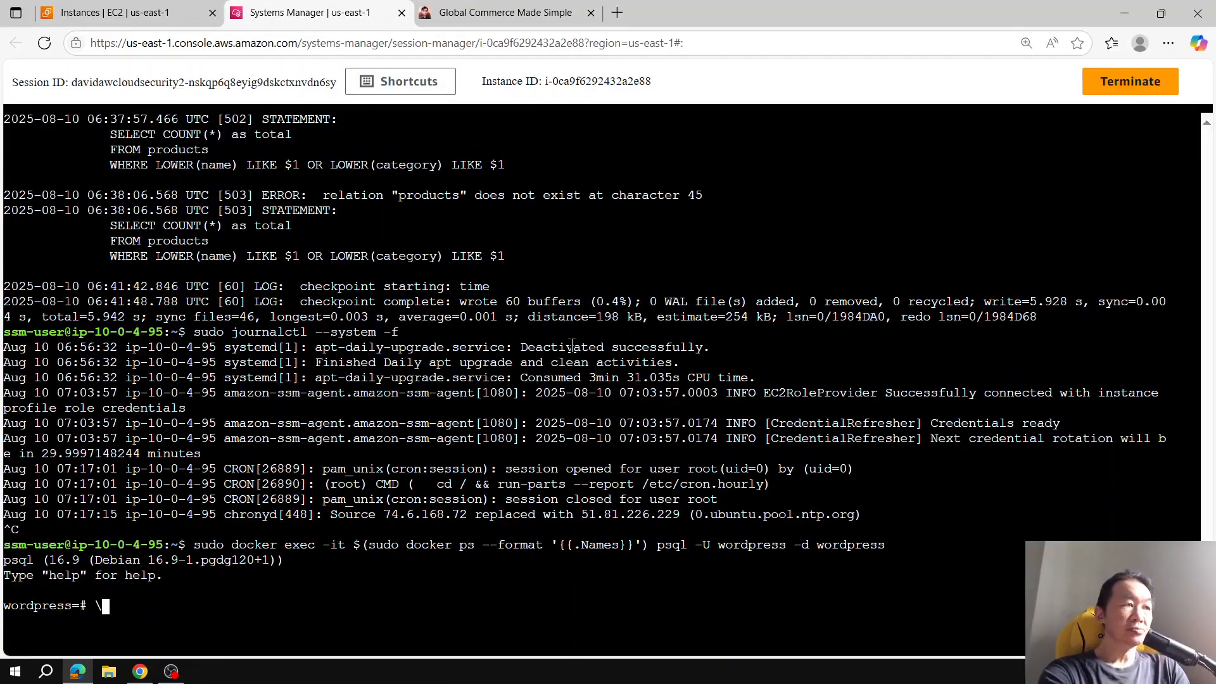
type("l")
key("Return")
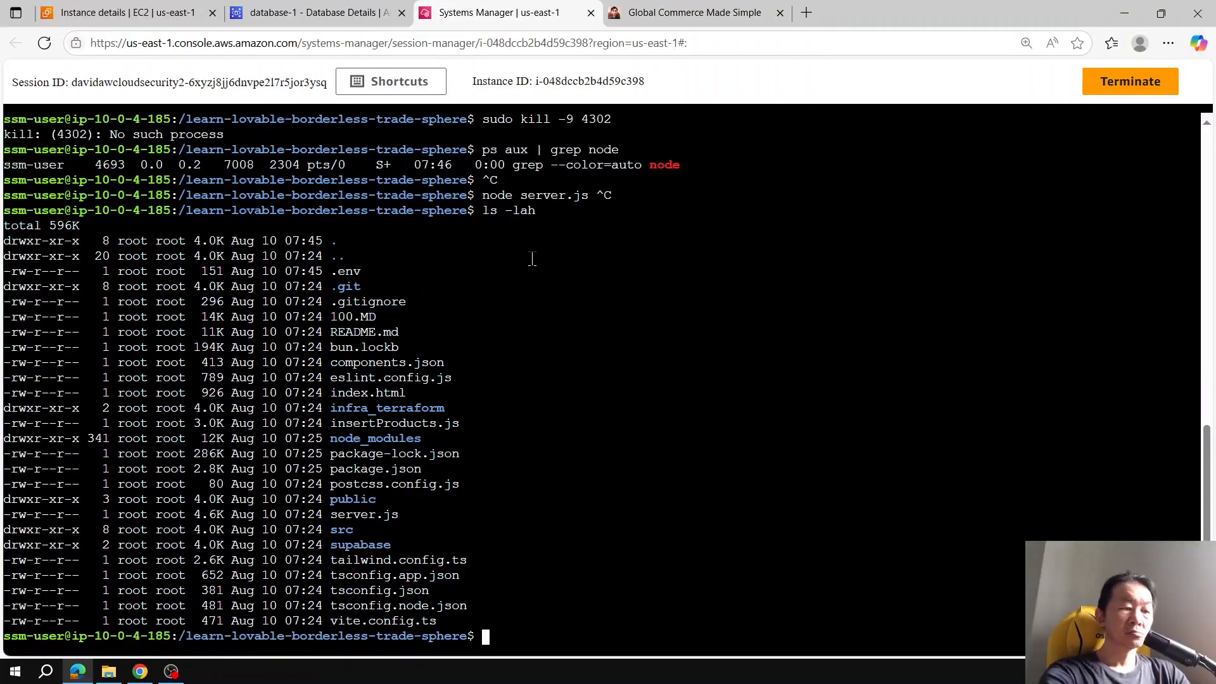
Step: Run sudo node server.sj in the project directory shell of the other instance
type("sudo node server.sj")
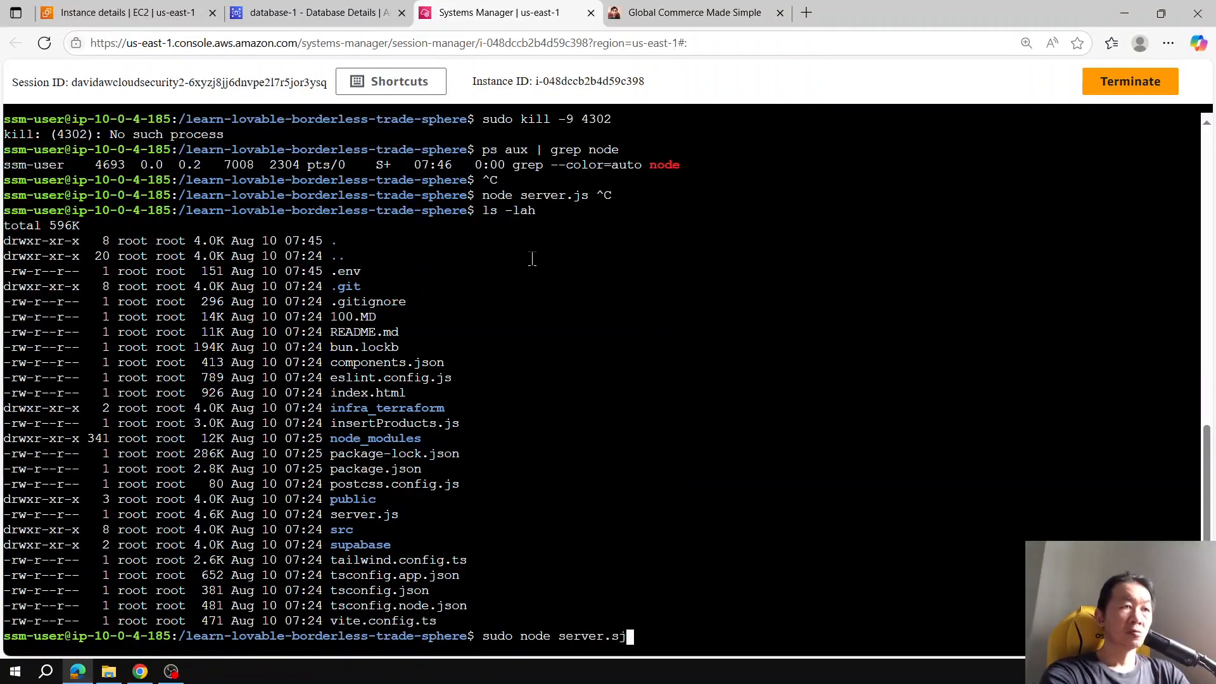
key("Return")
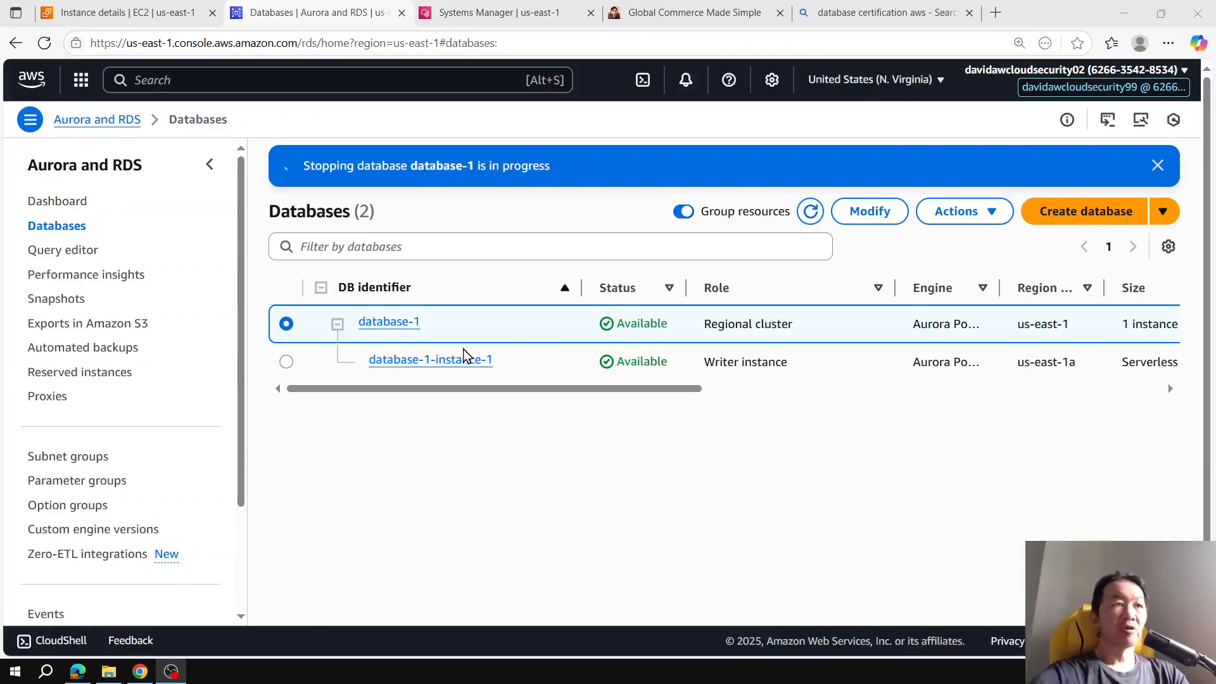
Step: Start creating a new Aurora PostgreSQL database and choose the Dev/Test template
left_click(1114, 218)
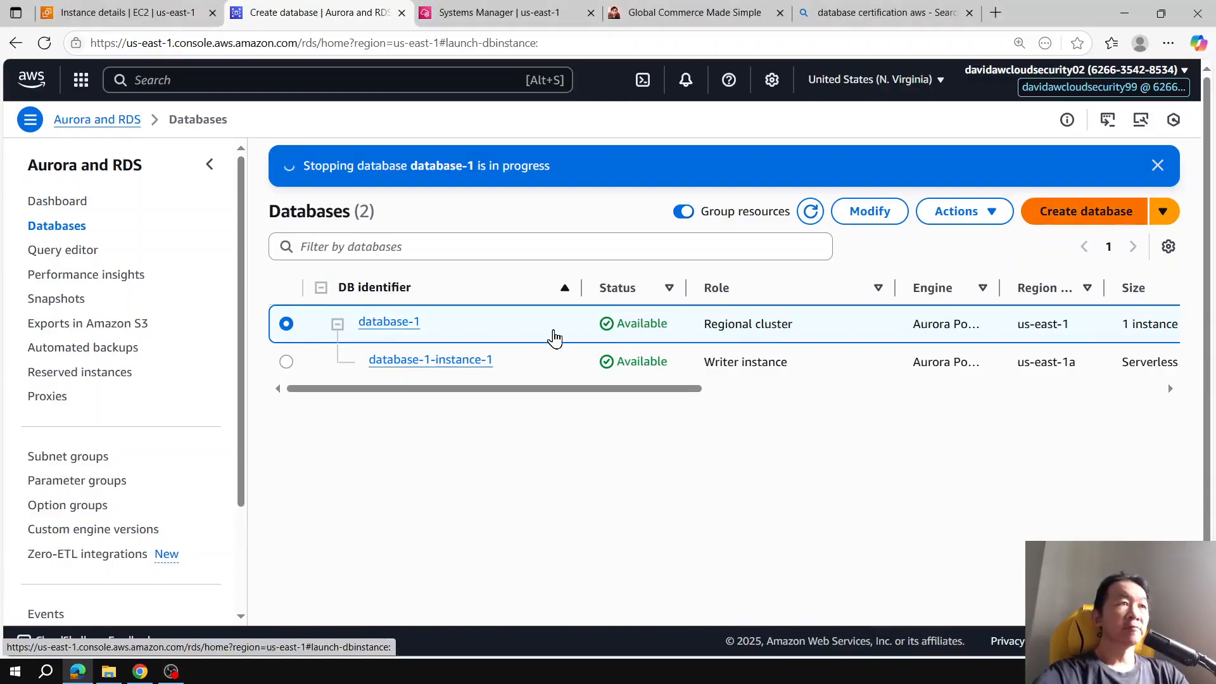
scroll(606, 336, "down", 3)
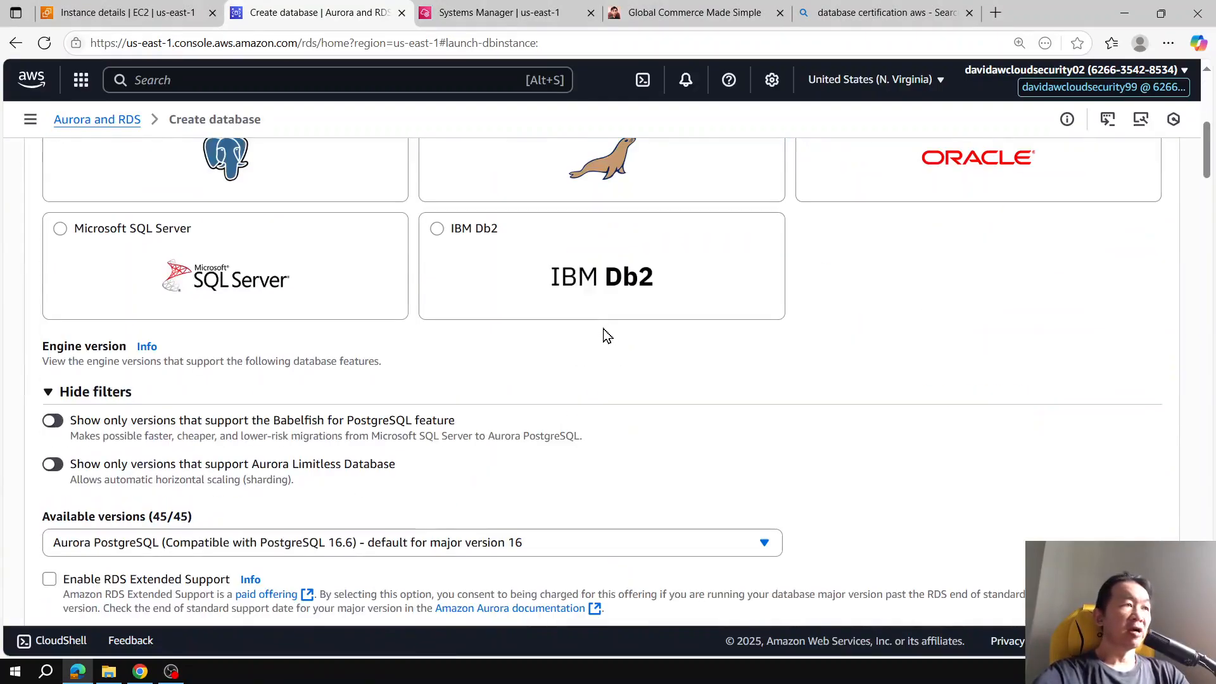
scroll(606, 336, "down", 3)
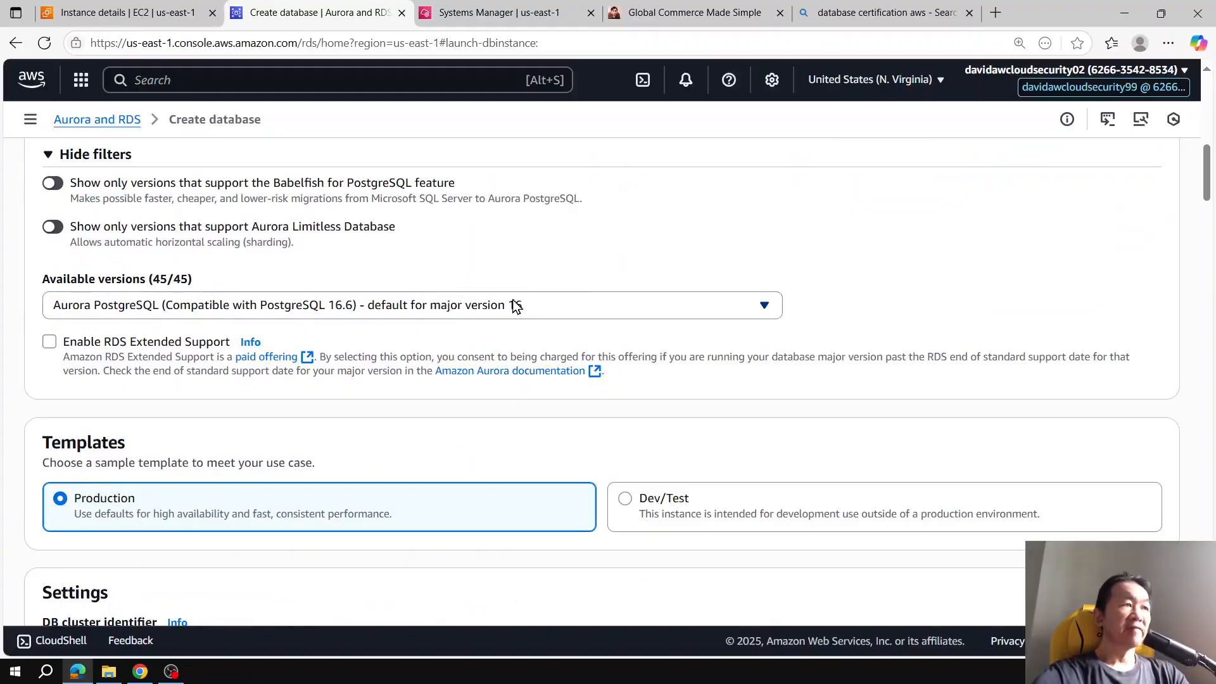
scroll(516, 307, "down", 3)
left_click(700, 282)
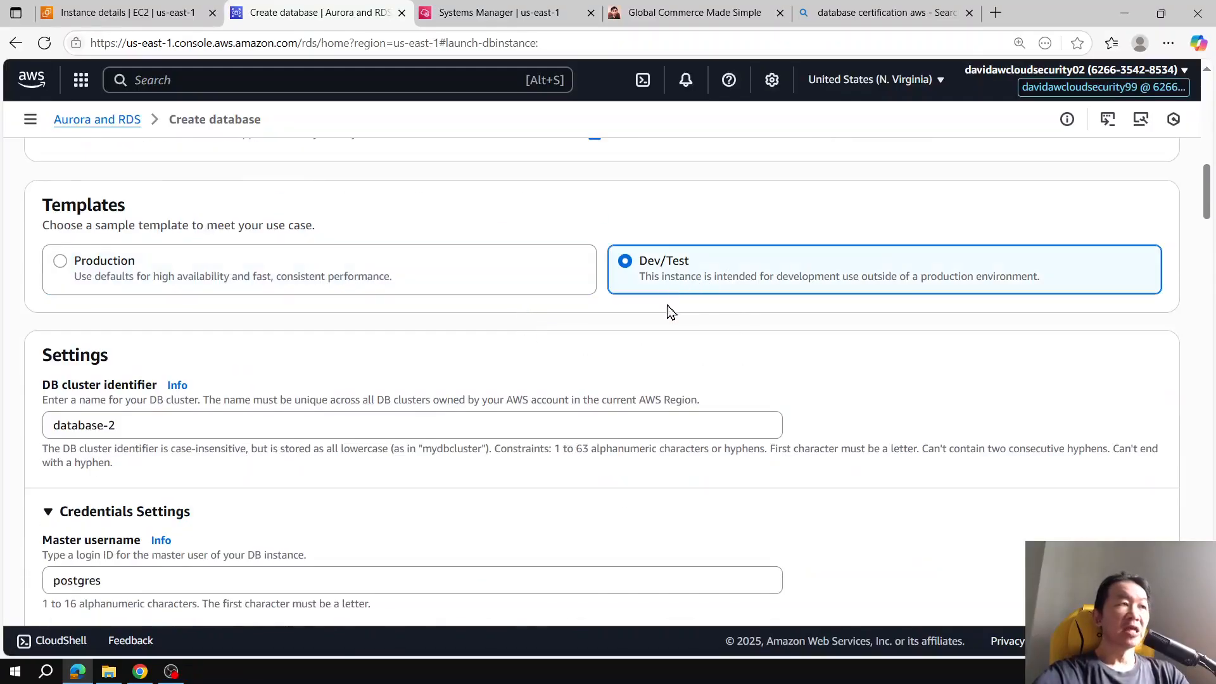
Step: Set the DB cluster identifier to wordpress and the master username to wordpress
left_click(404, 426)
key("ctrl+a")
type("w")
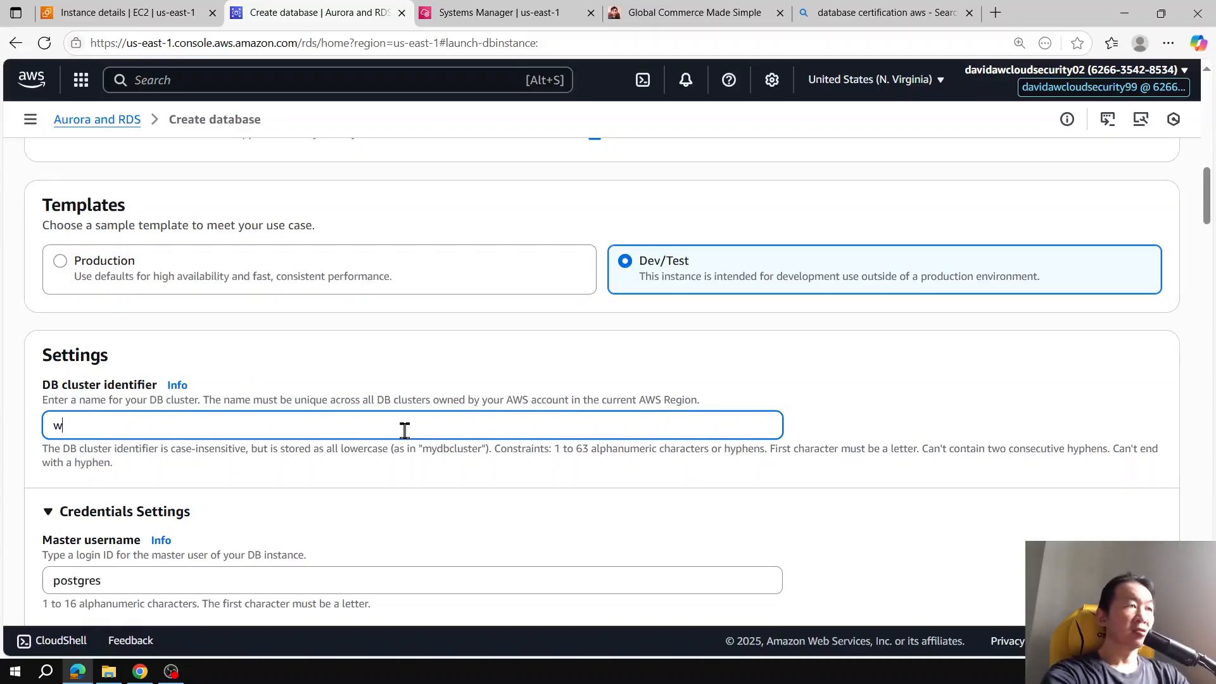
type("ordpress")
scroll(283, 393, "down", 2)
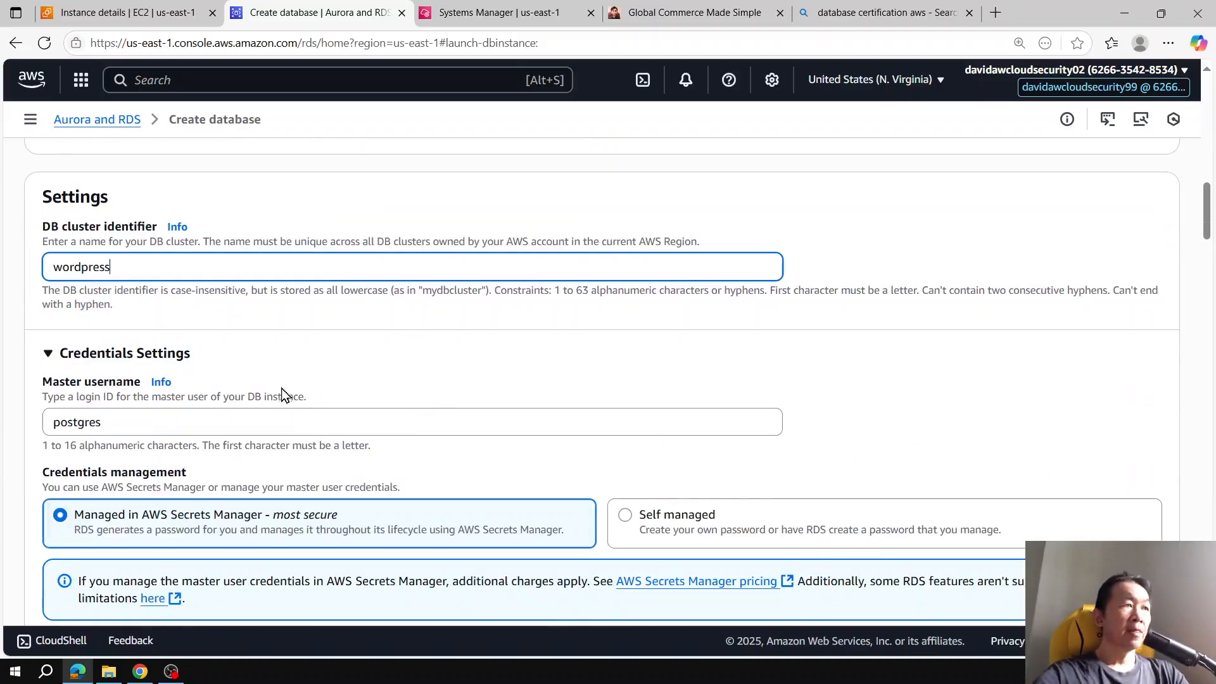
left_click(271, 425)
key("ctrl+a")
type("w")
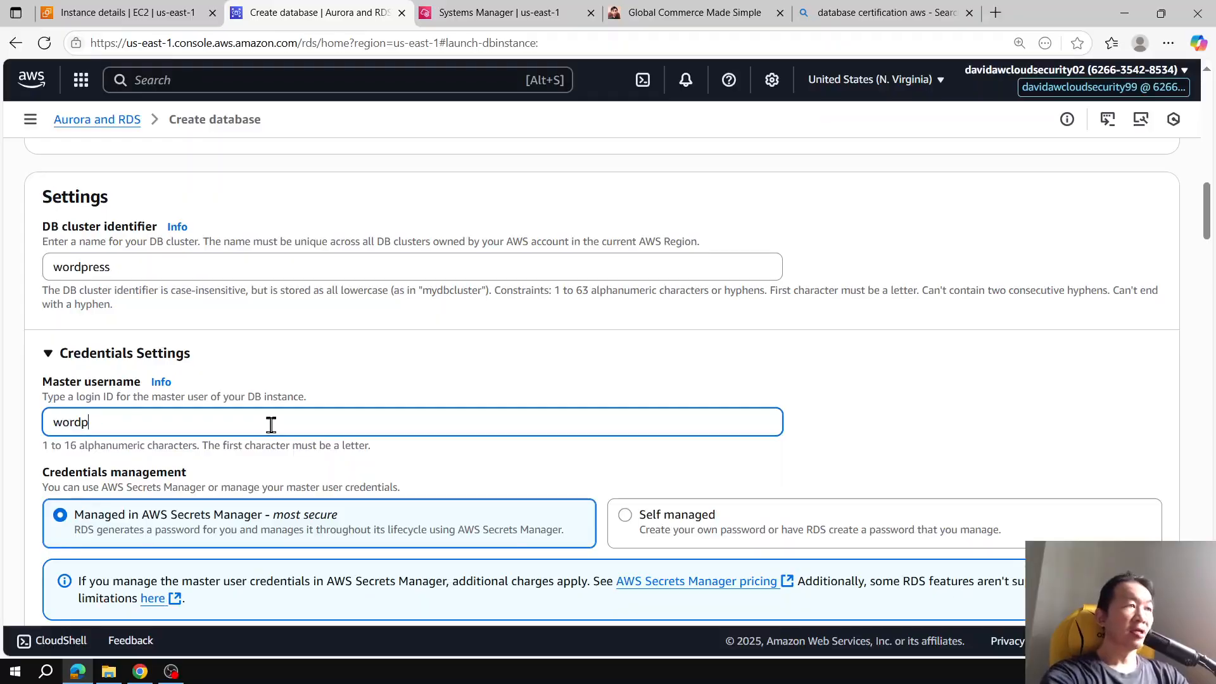
scroll(543, 328, "down", 1)
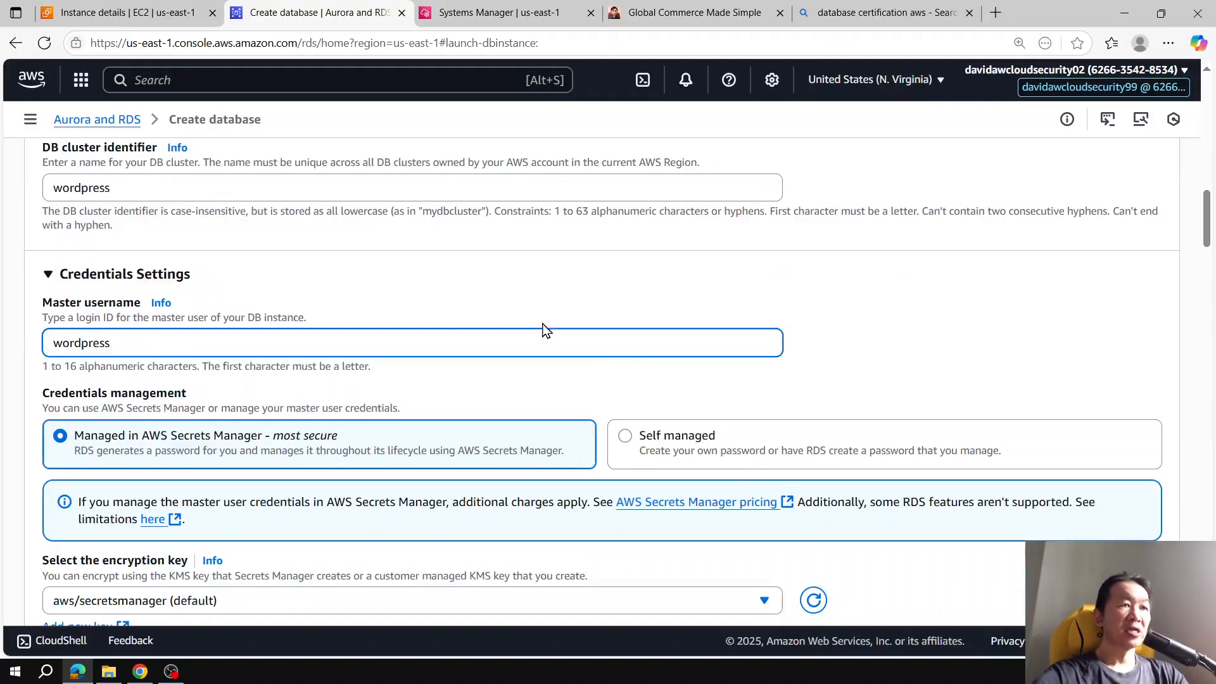
Step: Switch credentials management to self managed and enter and confirm the master password
left_click(678, 456)
scroll(595, 402, "down", 2)
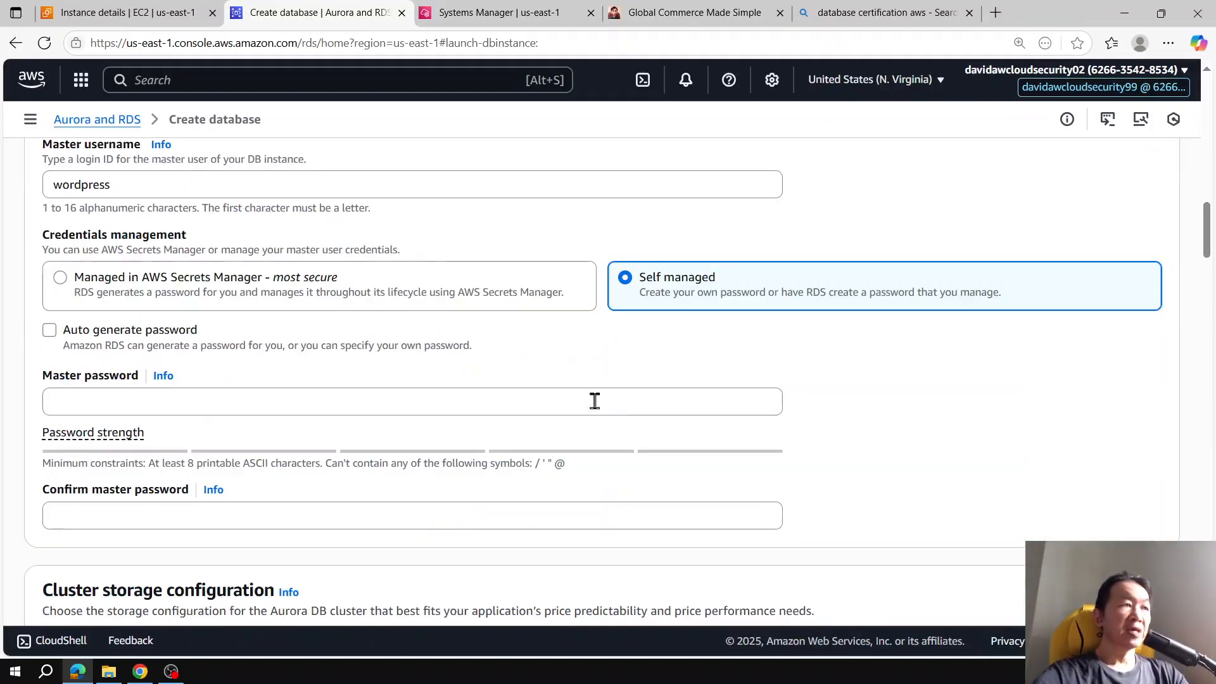
left_click(303, 404)
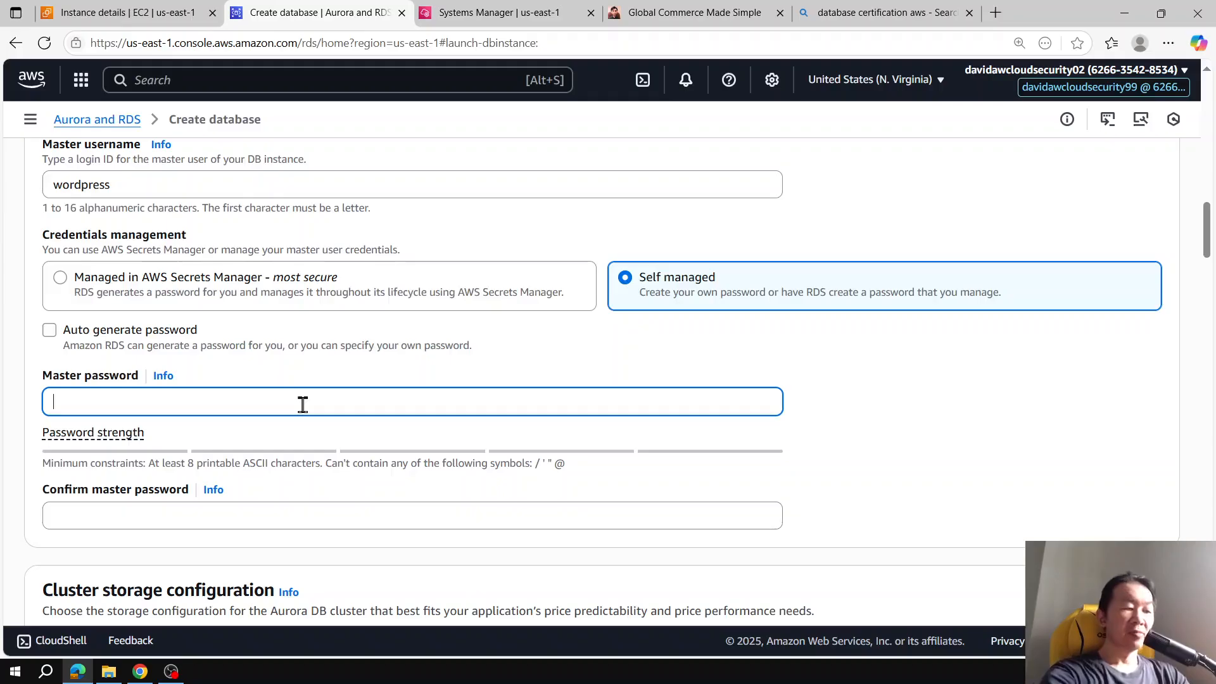
type("••••••")
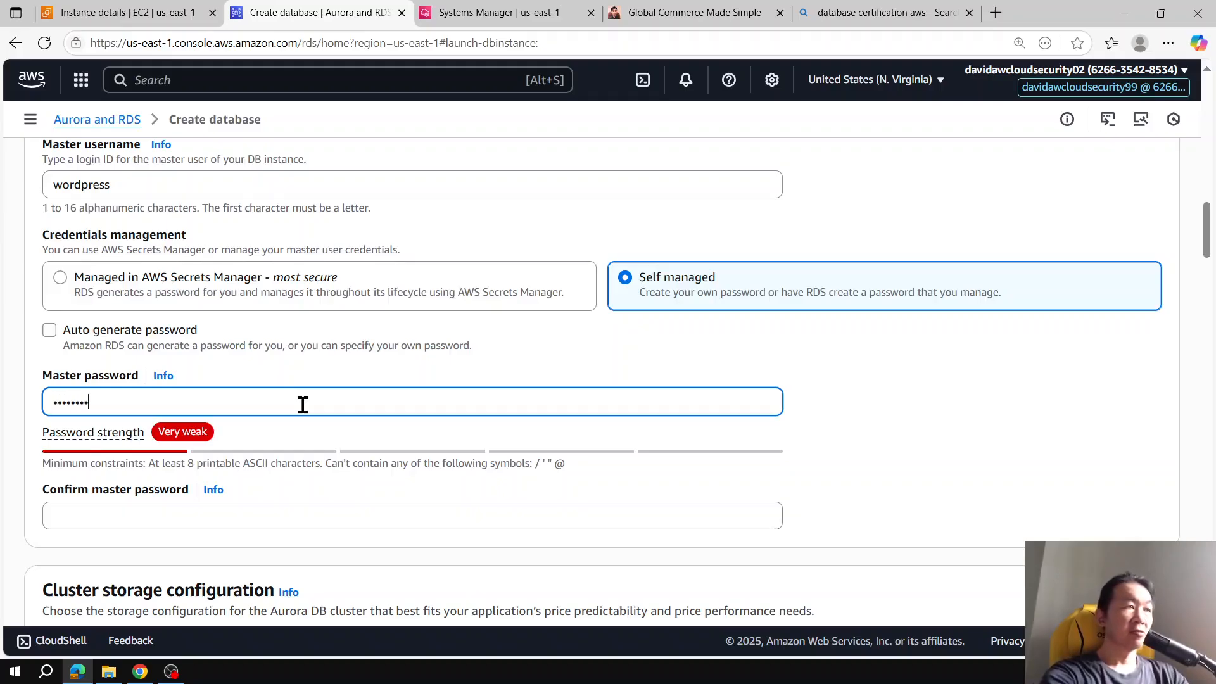
type("••••")
left_click(297, 514)
type("•••")
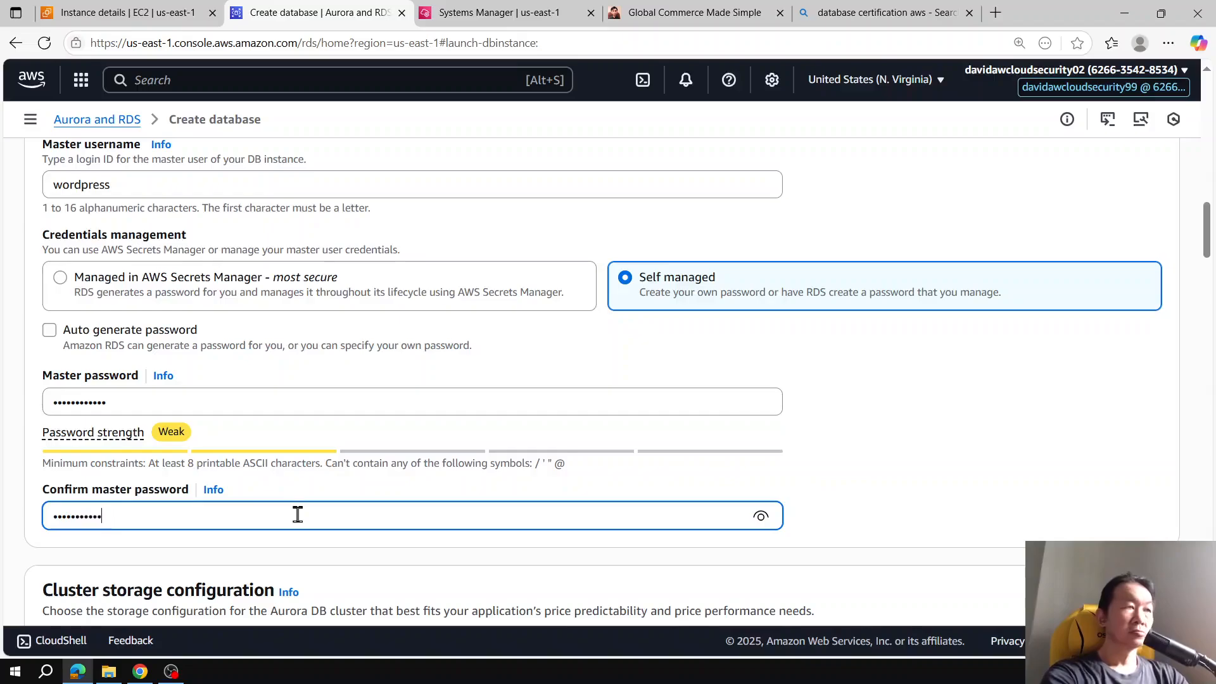
Step: Connect the database to the EC2 compute resource i-048dccb2b4d59c398 (mysql-asg-instance)
scroll(406, 345, "down", 11)
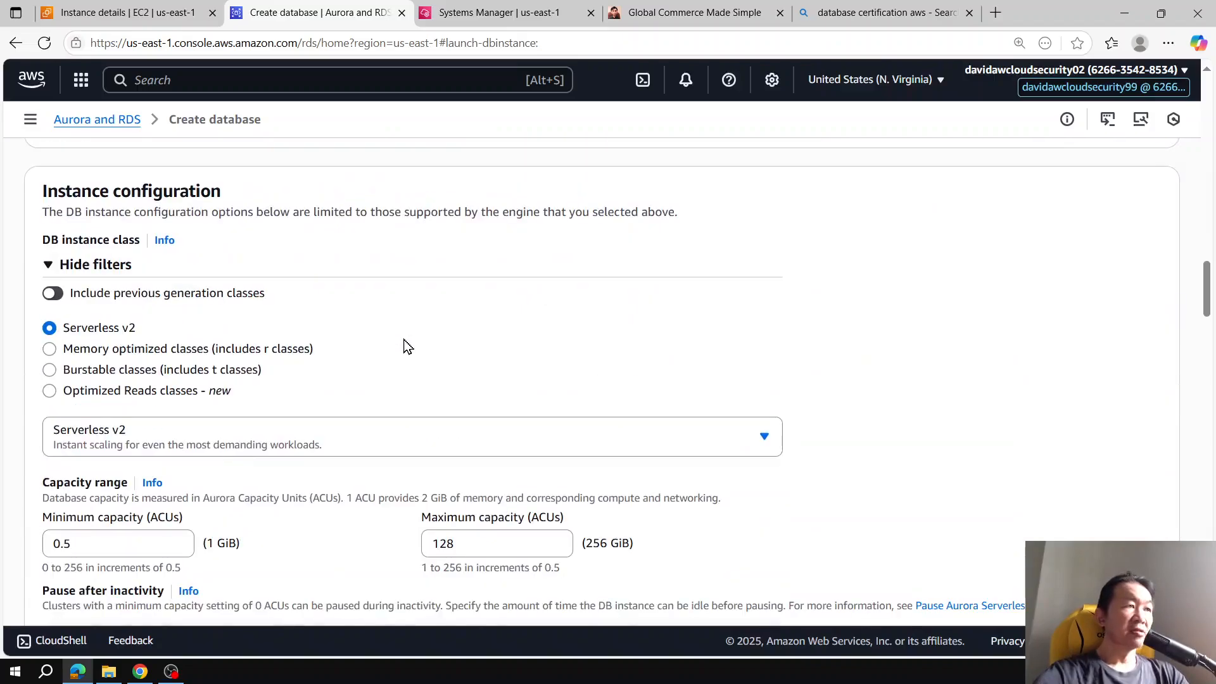
scroll(405, 345, "down", 5)
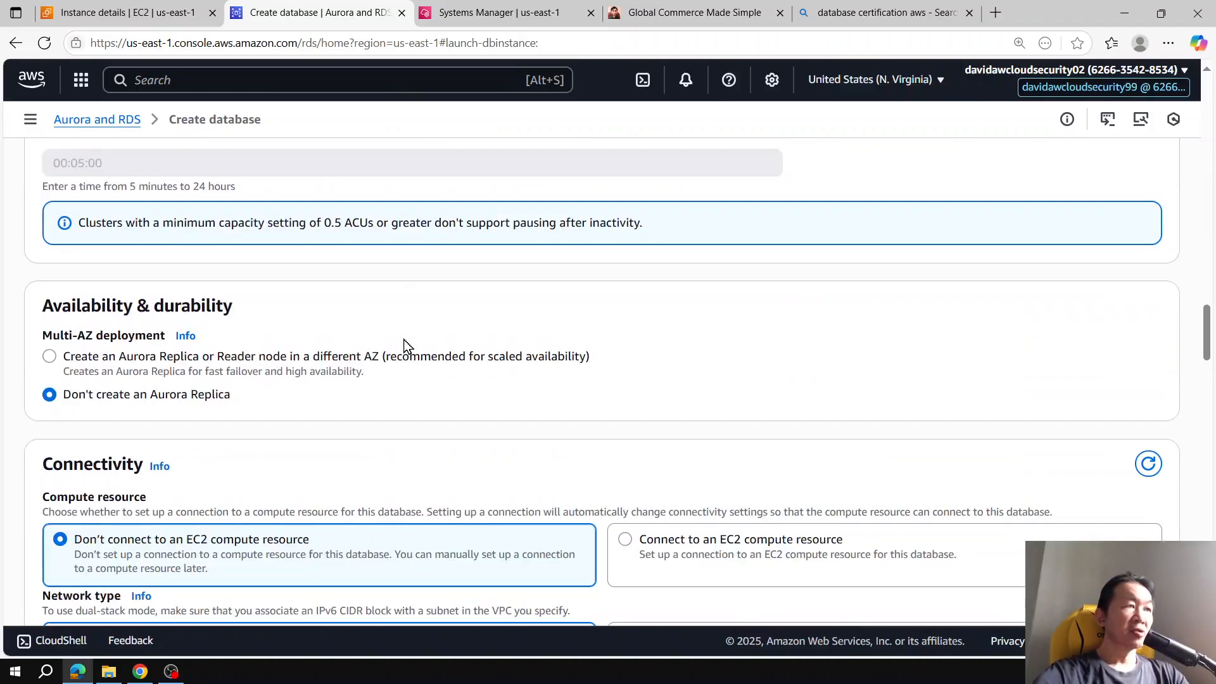
scroll(405, 345, "down", 2)
left_click(639, 387)
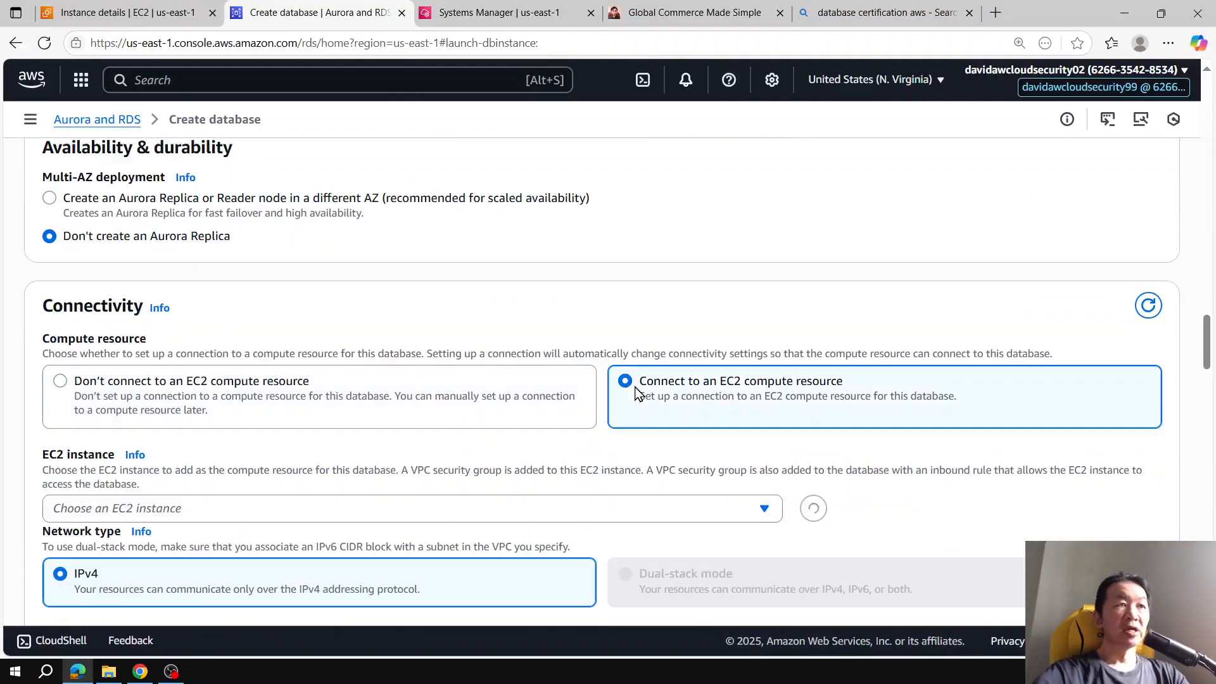
left_click(320, 507)
left_click(272, 573)
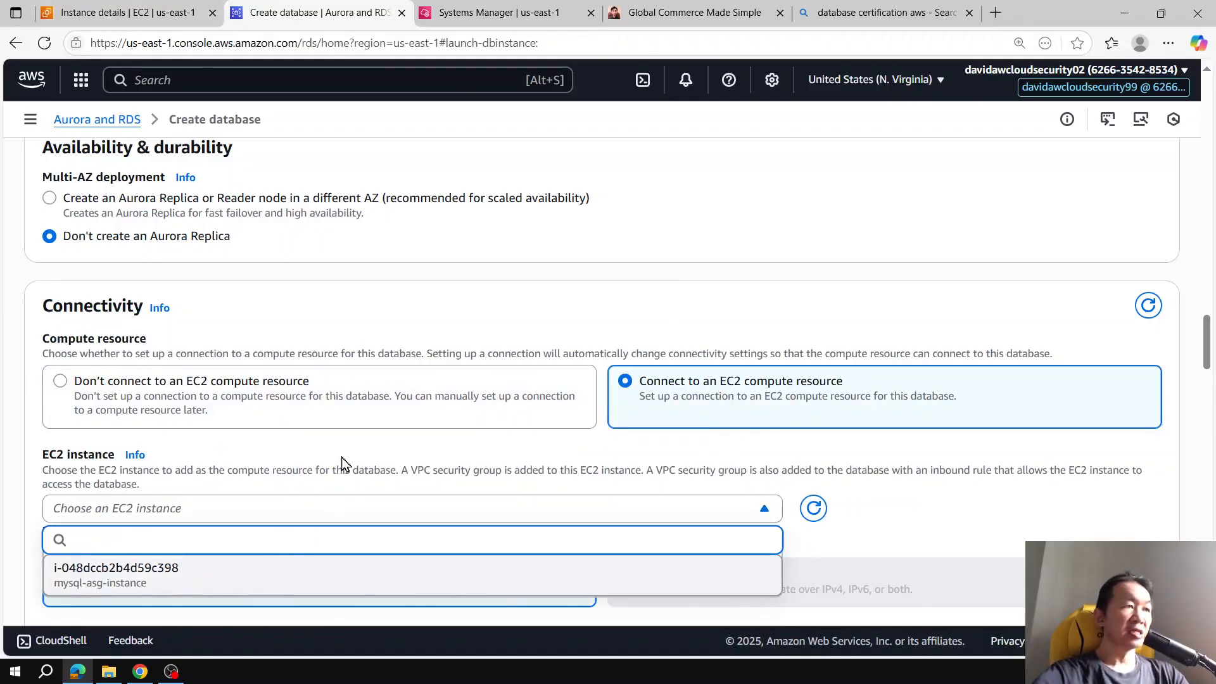
Step: Add allow_wordpress as an additional VPC security group
scroll(460, 417, "down", 9)
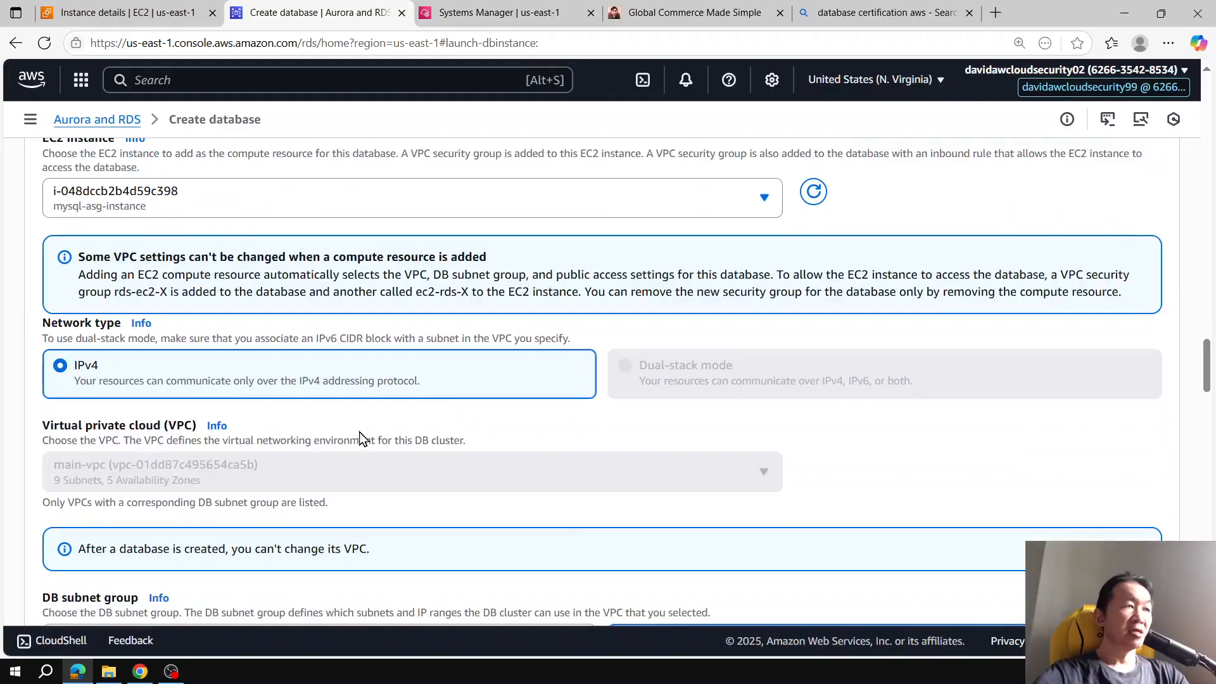
scroll(398, 431, "down", 5)
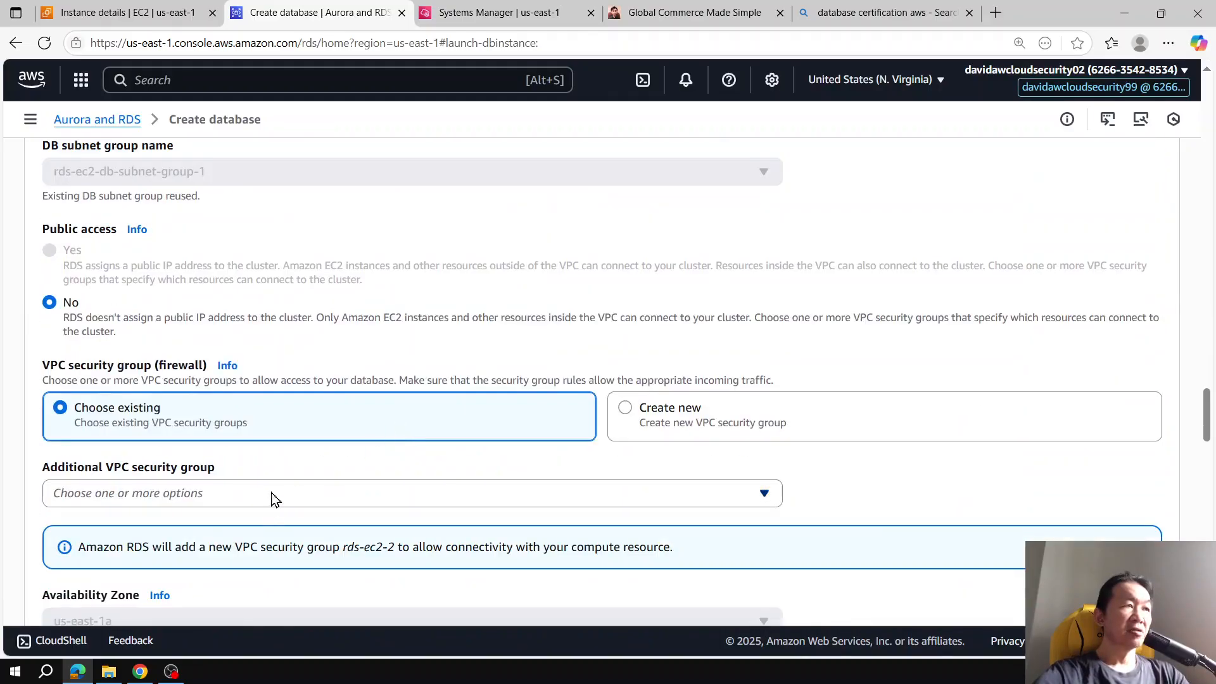
left_click(276, 495)
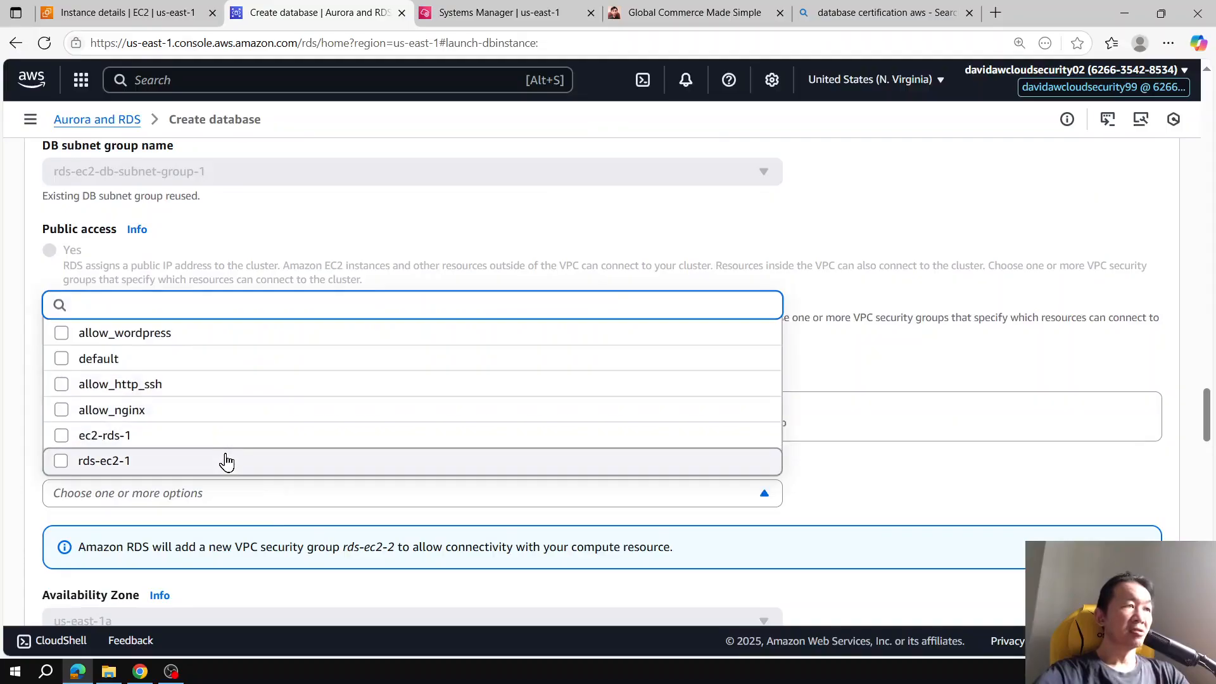
left_click(232, 340)
left_click(231, 340)
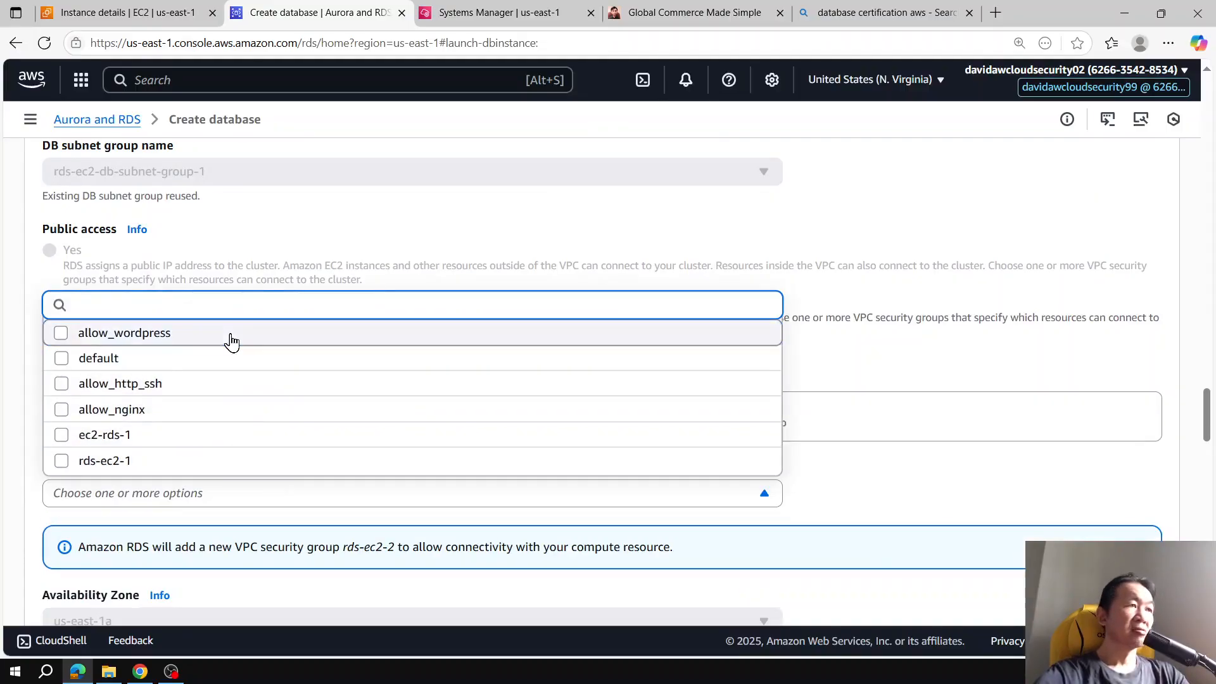
left_click(124, 341)
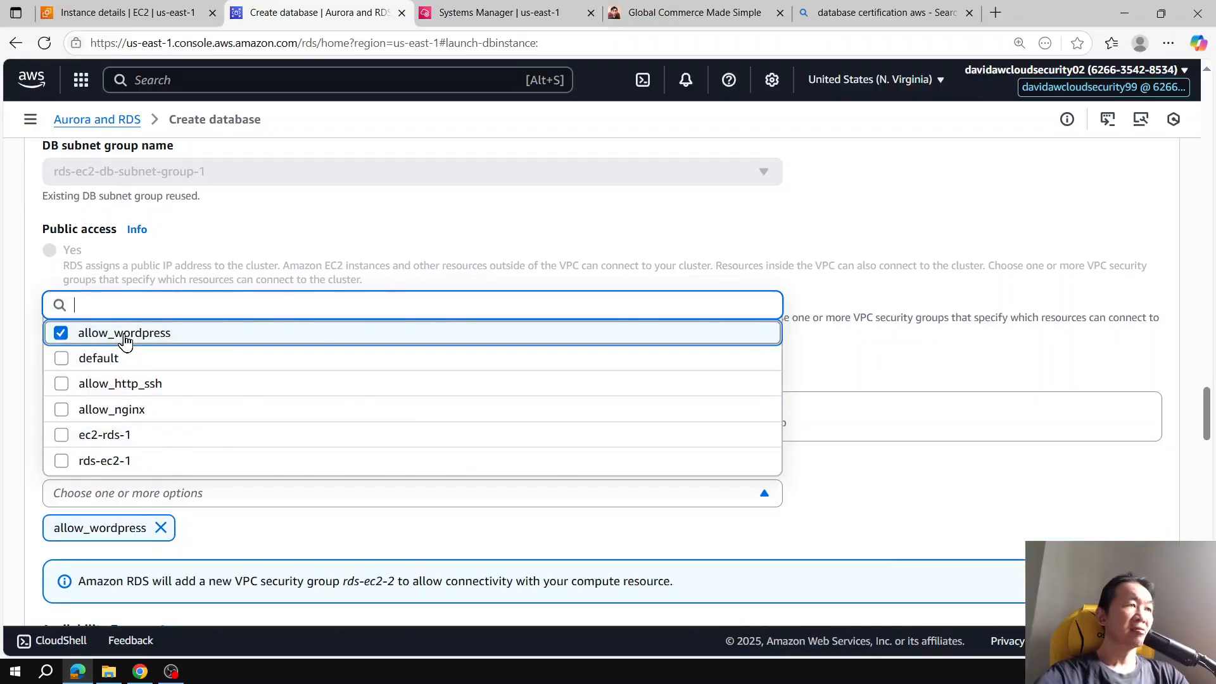
Step: Set the initial database name to wordpress under additional configuration and create the database
scroll(549, 385, "down", 10)
scroll(549, 385, "up", 3)
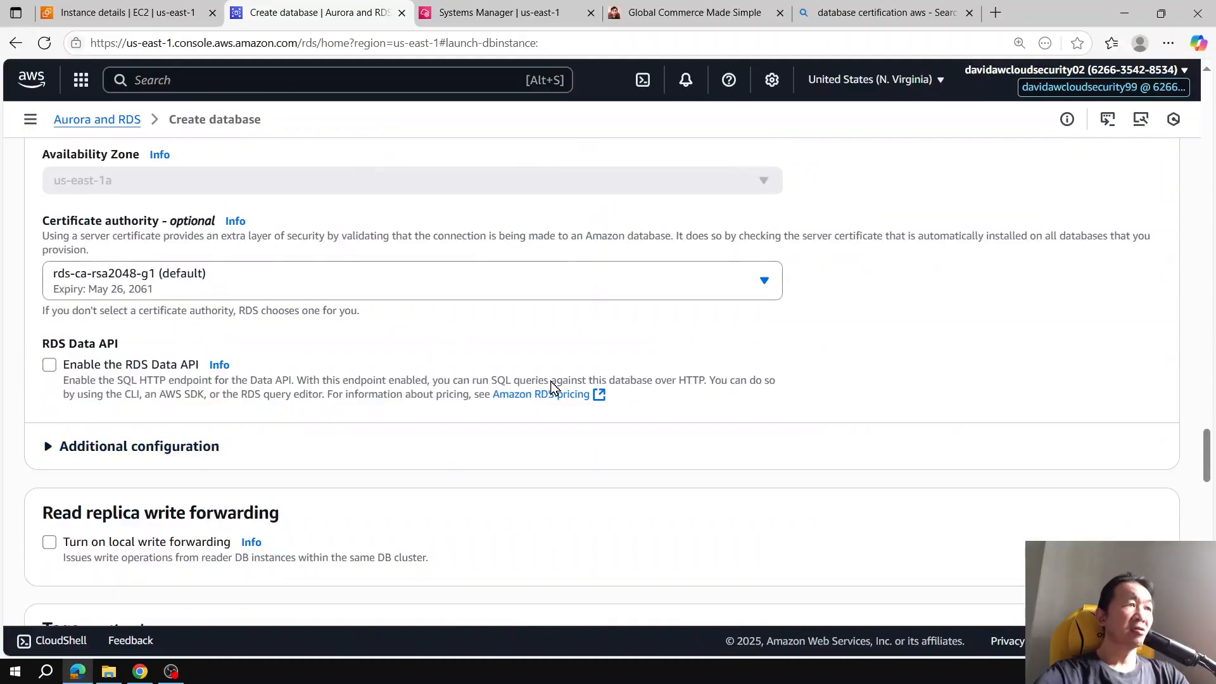
scroll(526, 332, "down", 3)
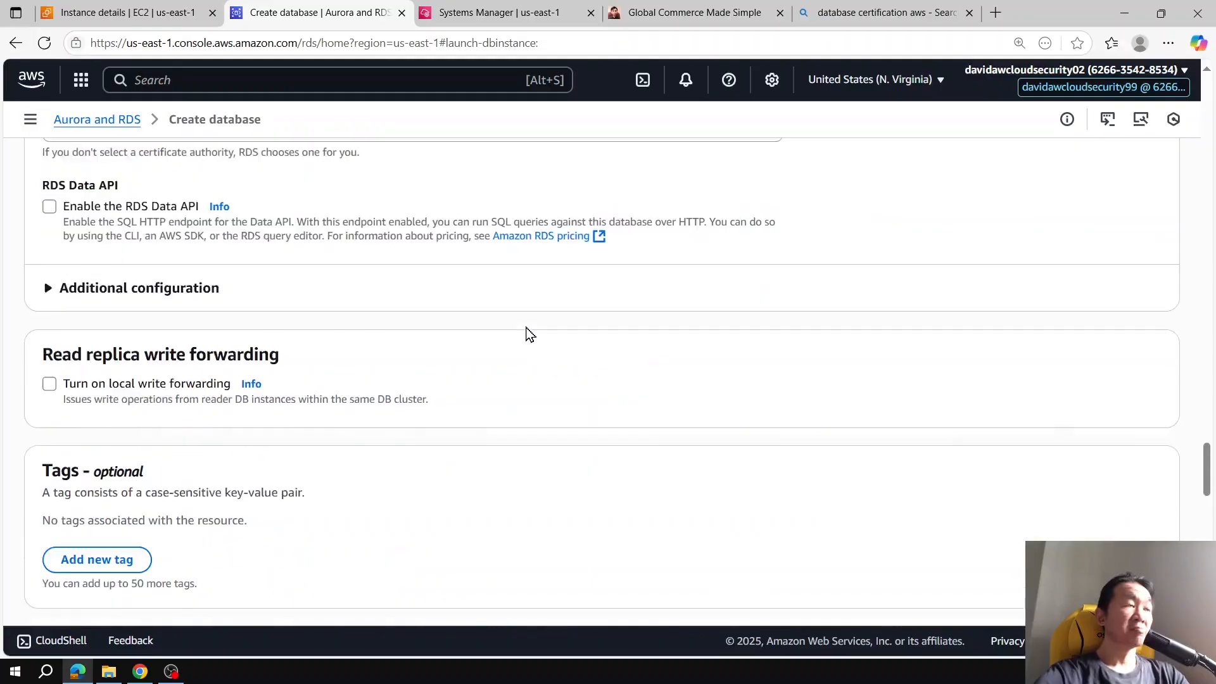
scroll(529, 334, "down", 10)
scroll(539, 336, "down", 12)
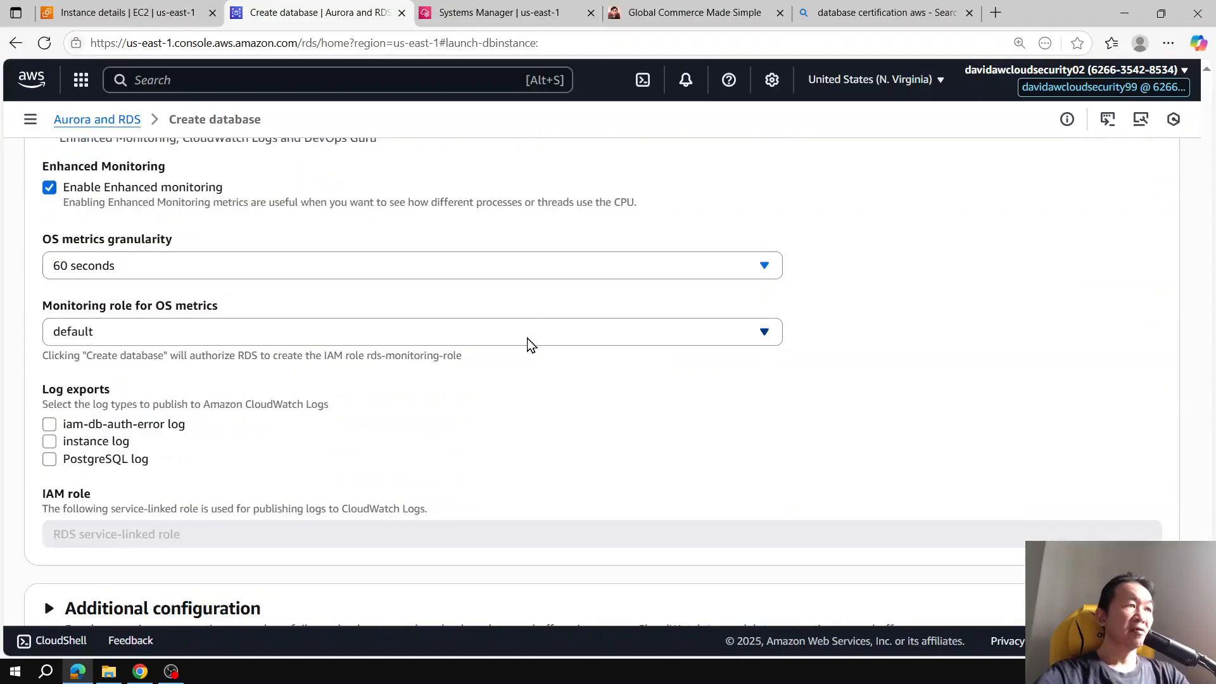
scroll(475, 366, "down", 3)
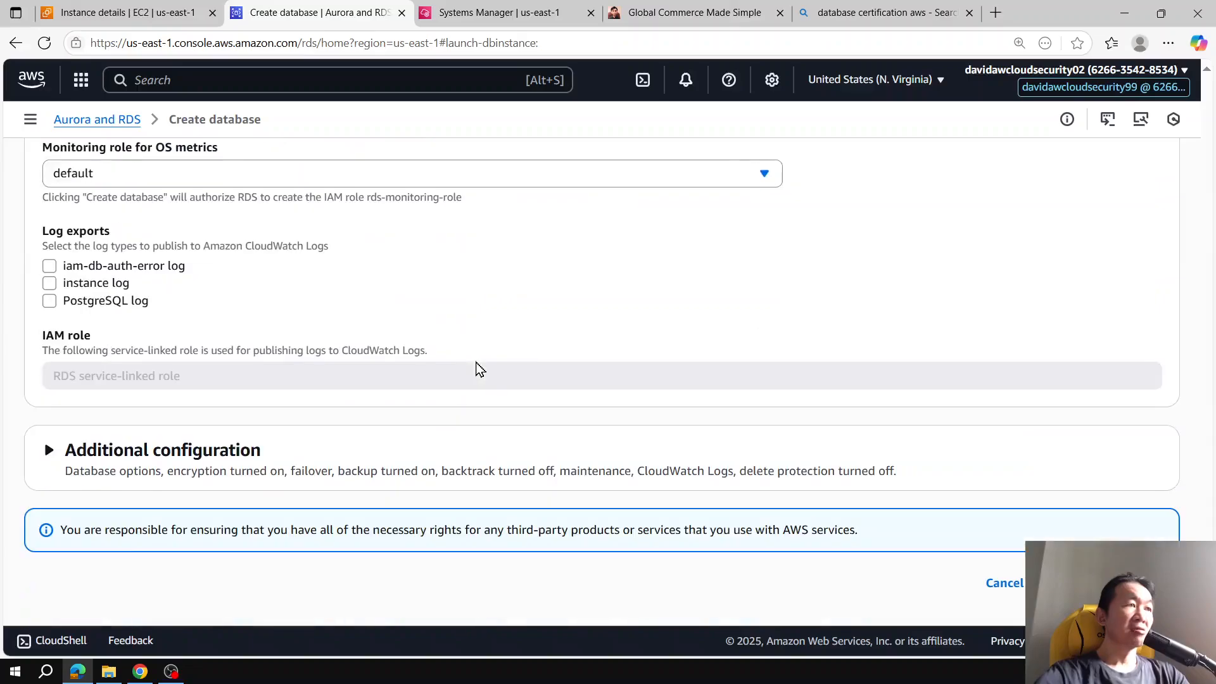
left_click(81, 466)
left_click(212, 552)
type("wordpress")
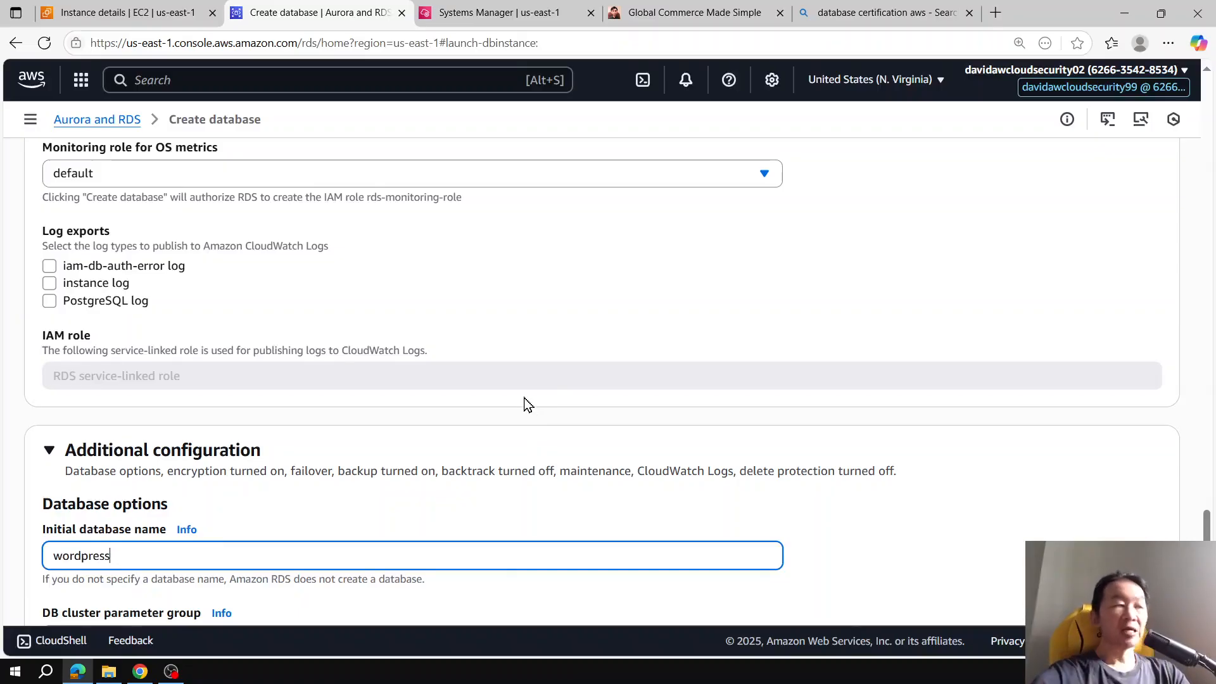
scroll(665, 360, "down", 15)
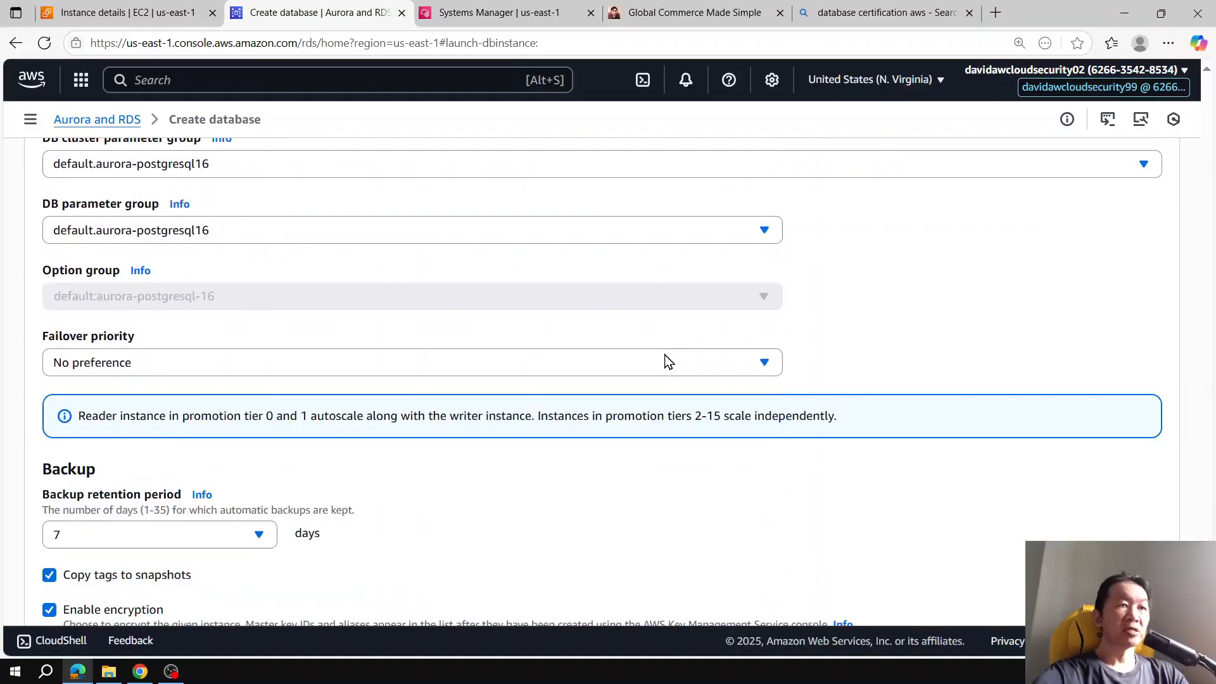
left_click(1111, 577)
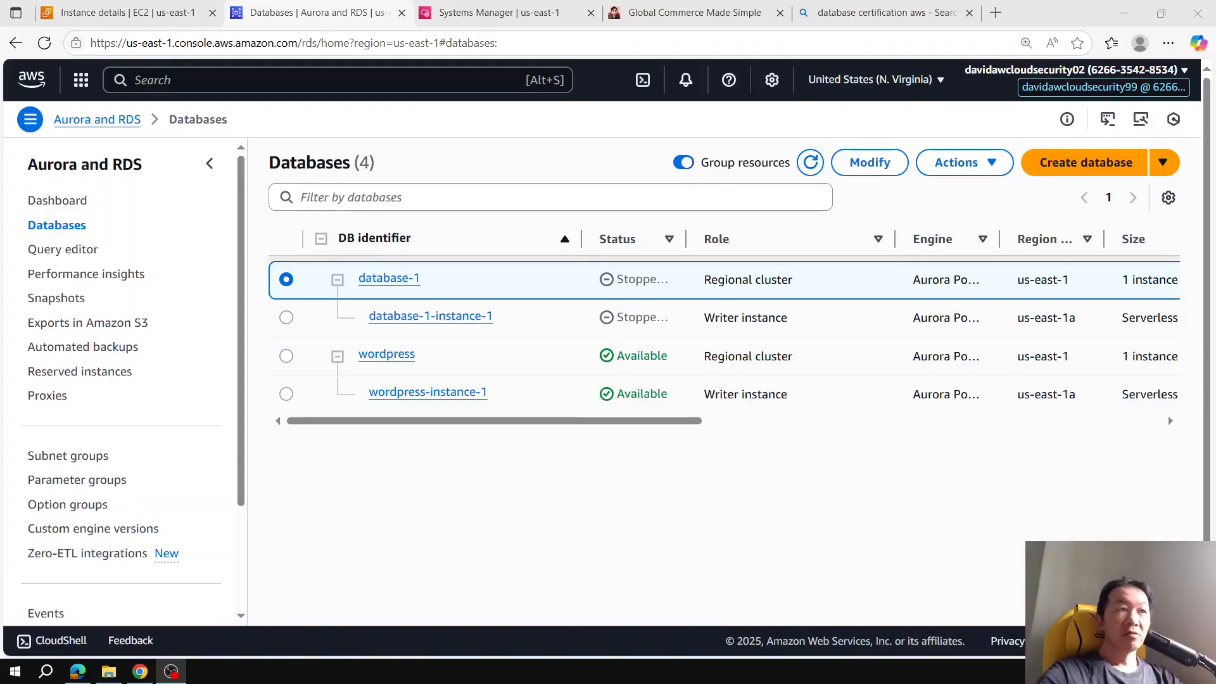
Step: Select database-1-instance-1 in the databases list and glance at the Session Manager shell tab
left_click(698, 318)
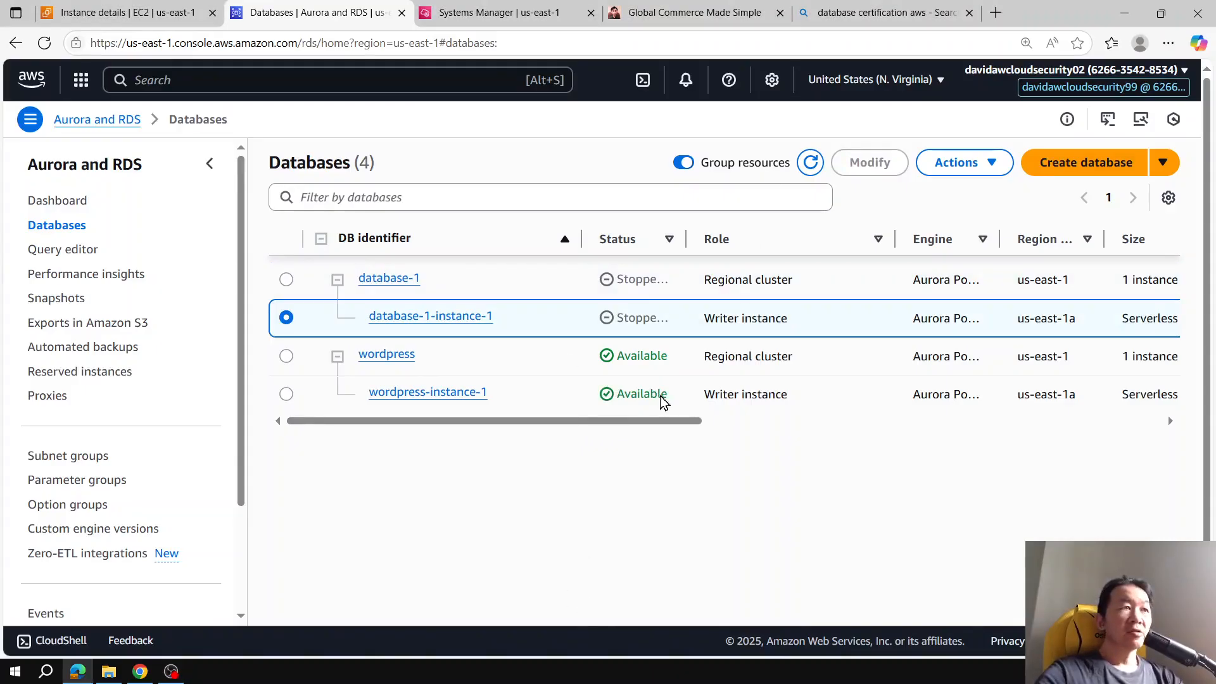
left_click(456, 12)
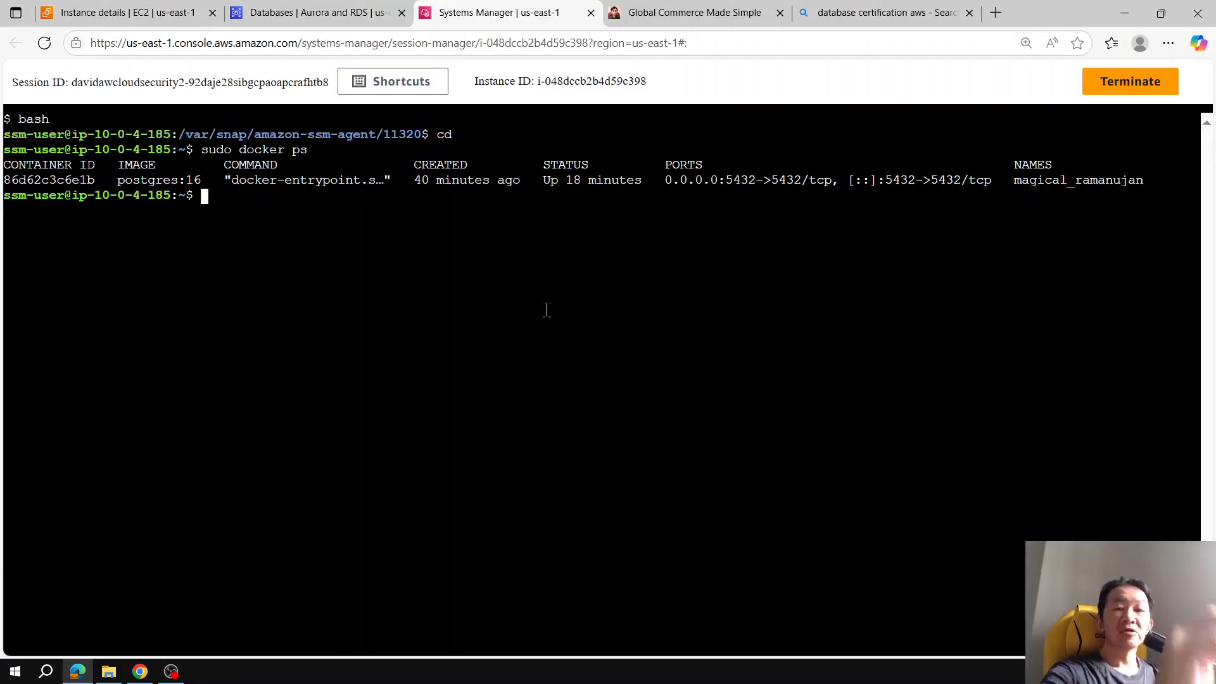
key("ctrl+shift+Tab")
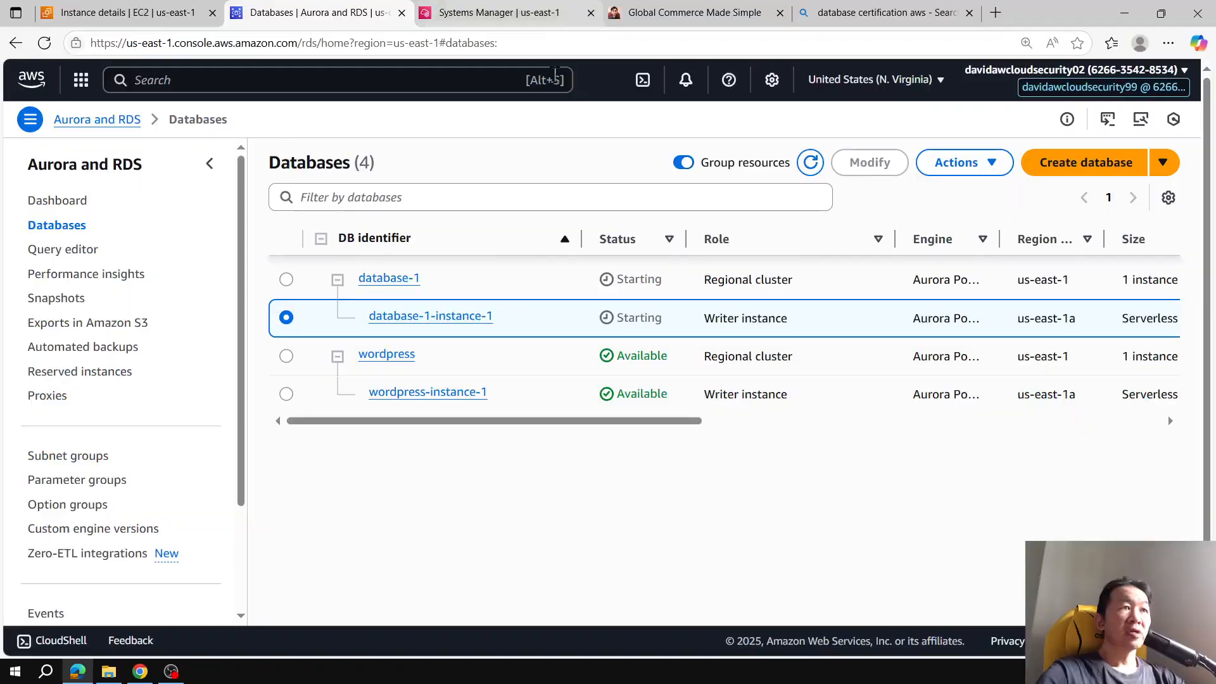
Step: Open the wordpress cluster's connectivity details and copy its writer endpoint
left_click(288, 358)
left_click(286, 394)
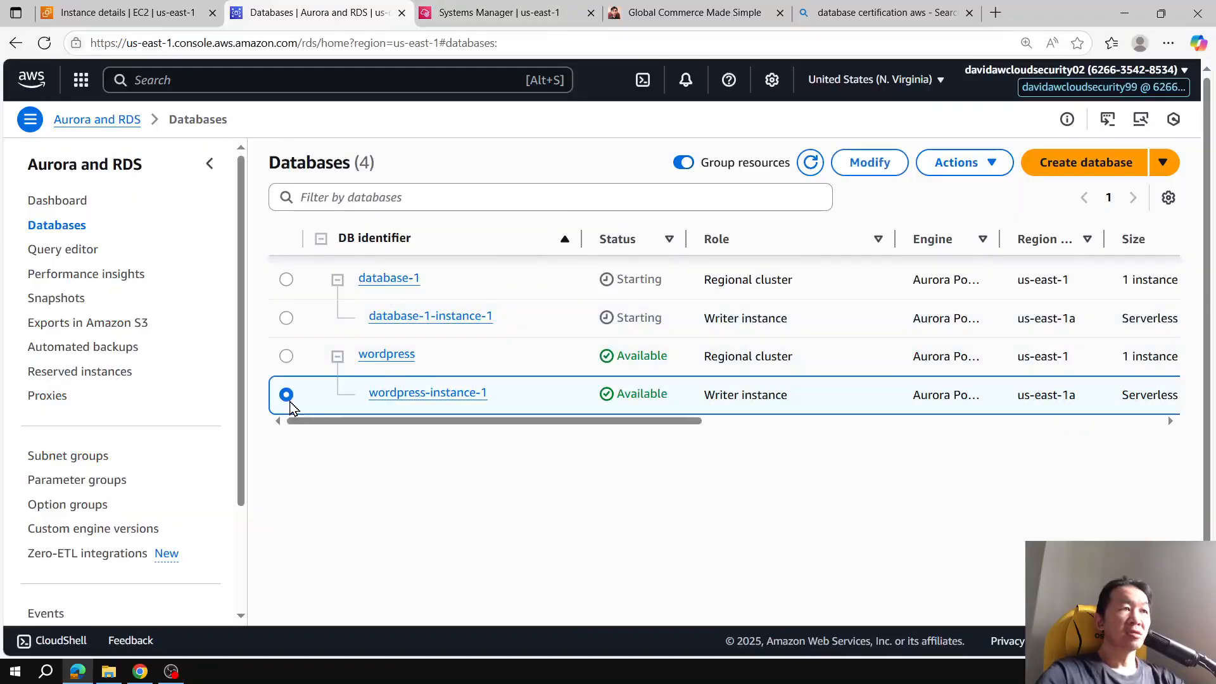
left_click(430, 392)
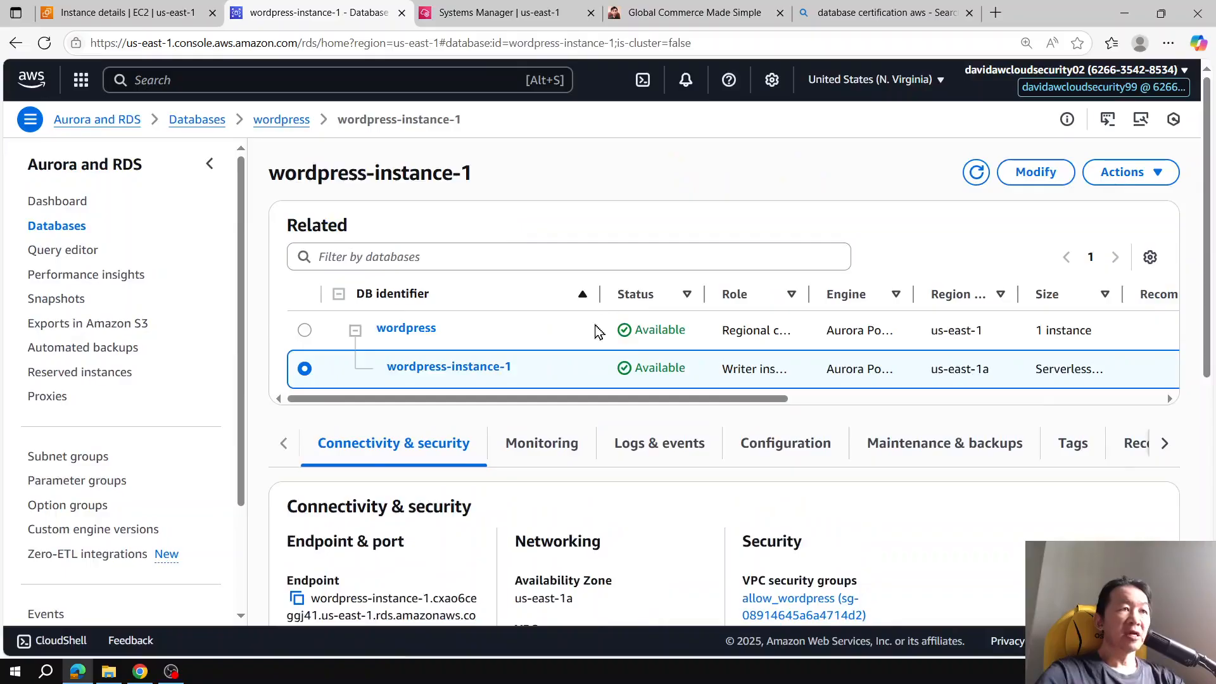
scroll(597, 323, "down", 1)
left_click(305, 252)
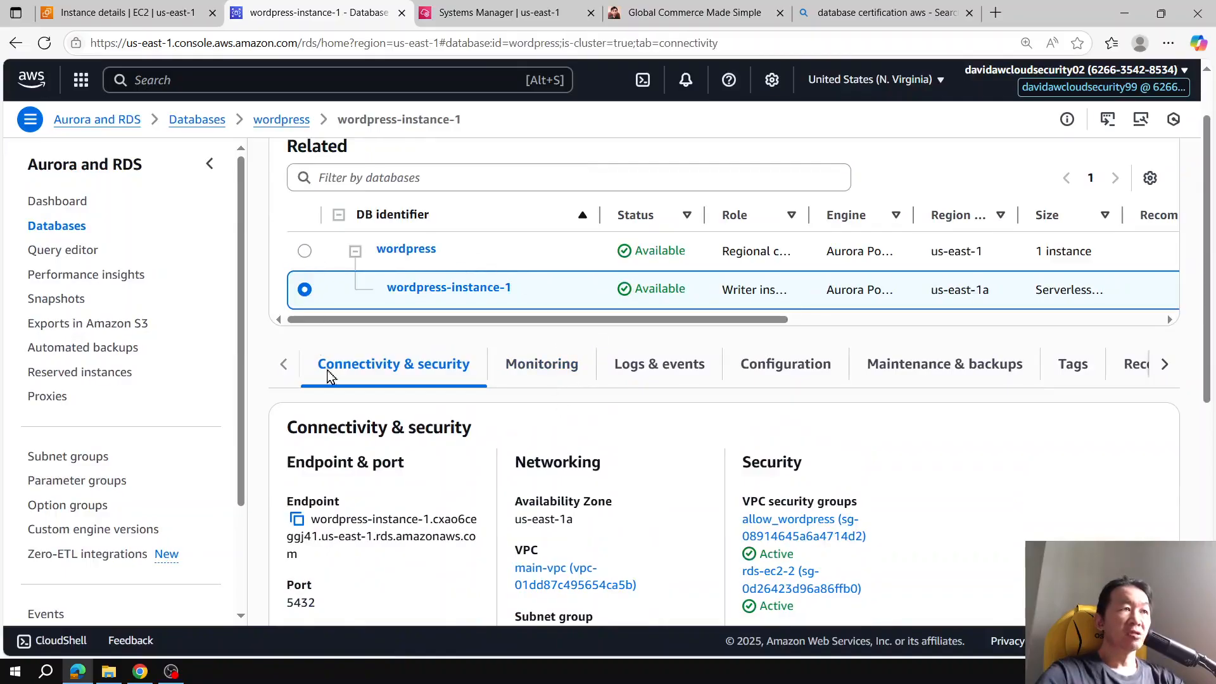
scroll(498, 439, "down", 2)
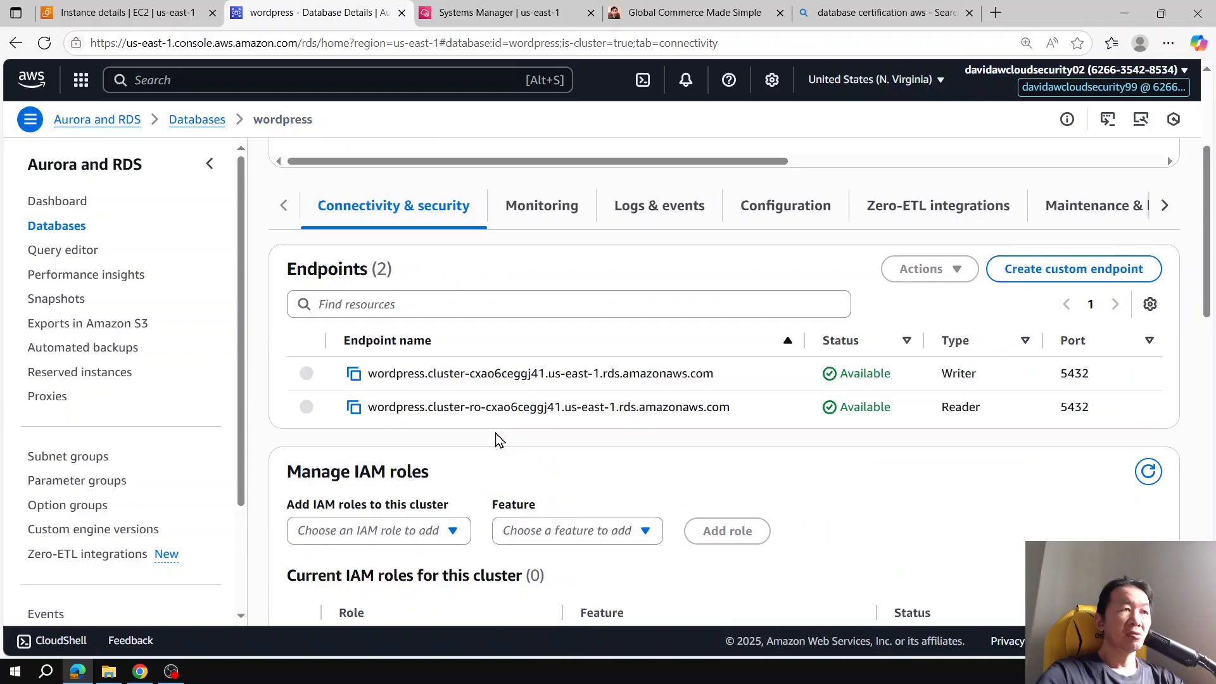
left_click(353, 373)
Step: In the instance shell, test the connection to the wordpress writer endpoint on port 5432 with curl -vI
left_click(437, 13)
type("c")
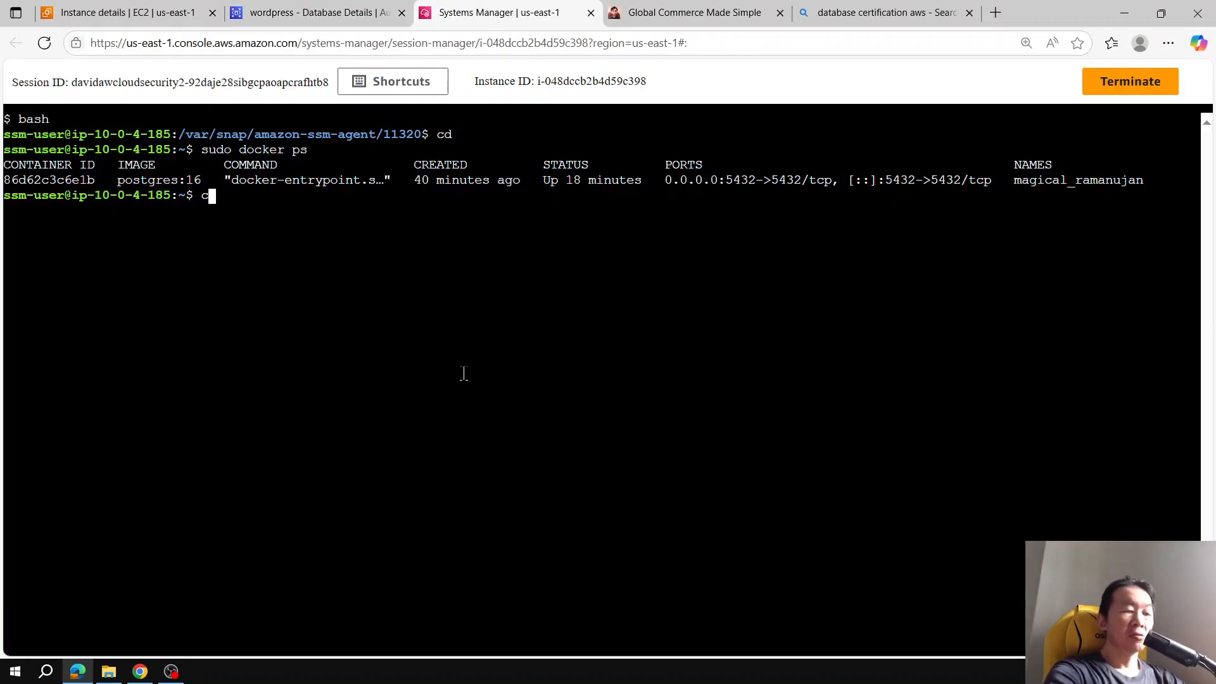
type("url -vI")
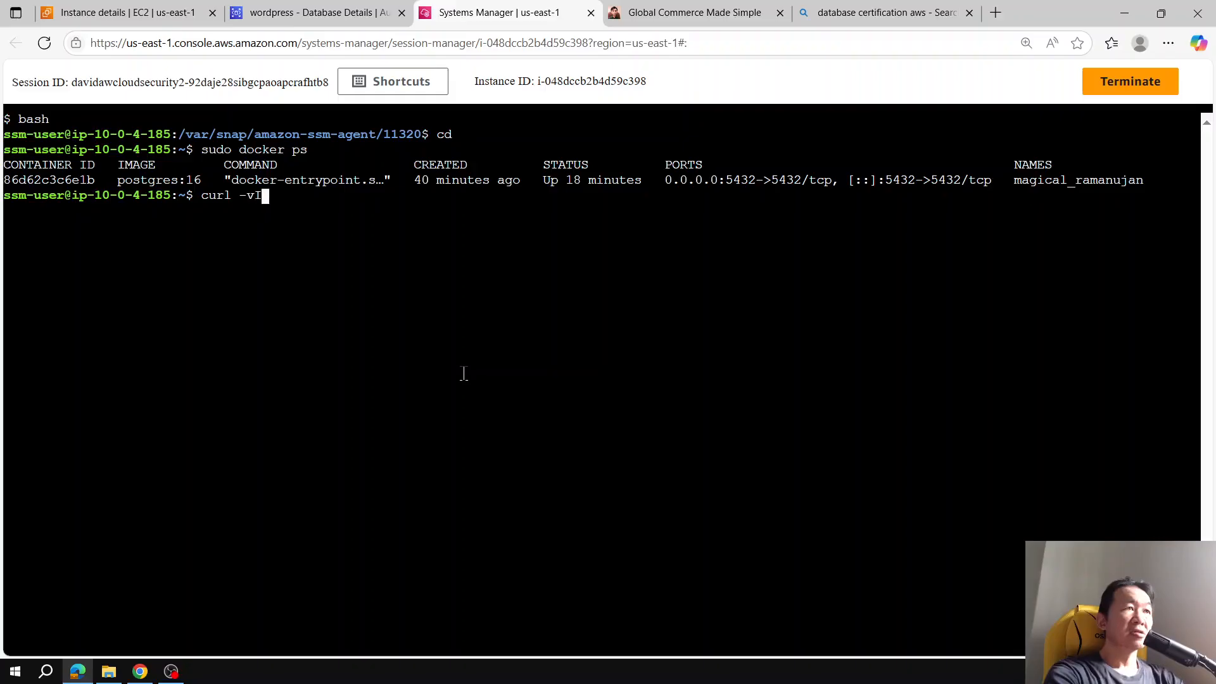
key("ctrl+v")
key("Return")
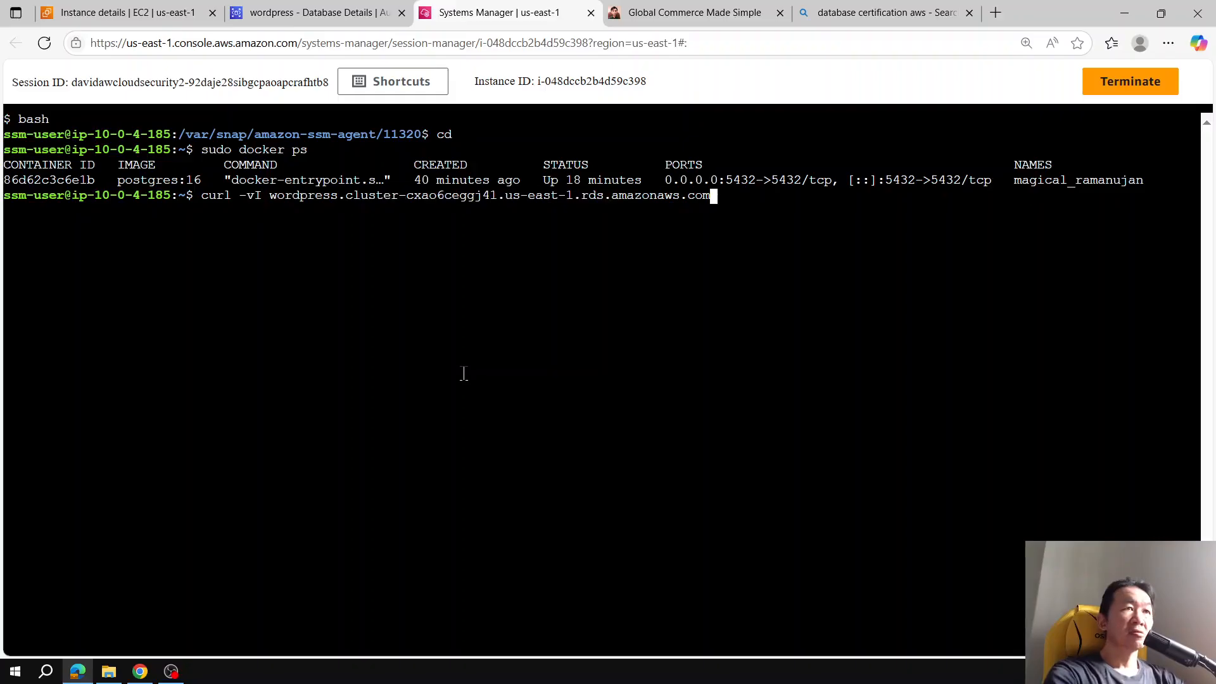
type(":54")
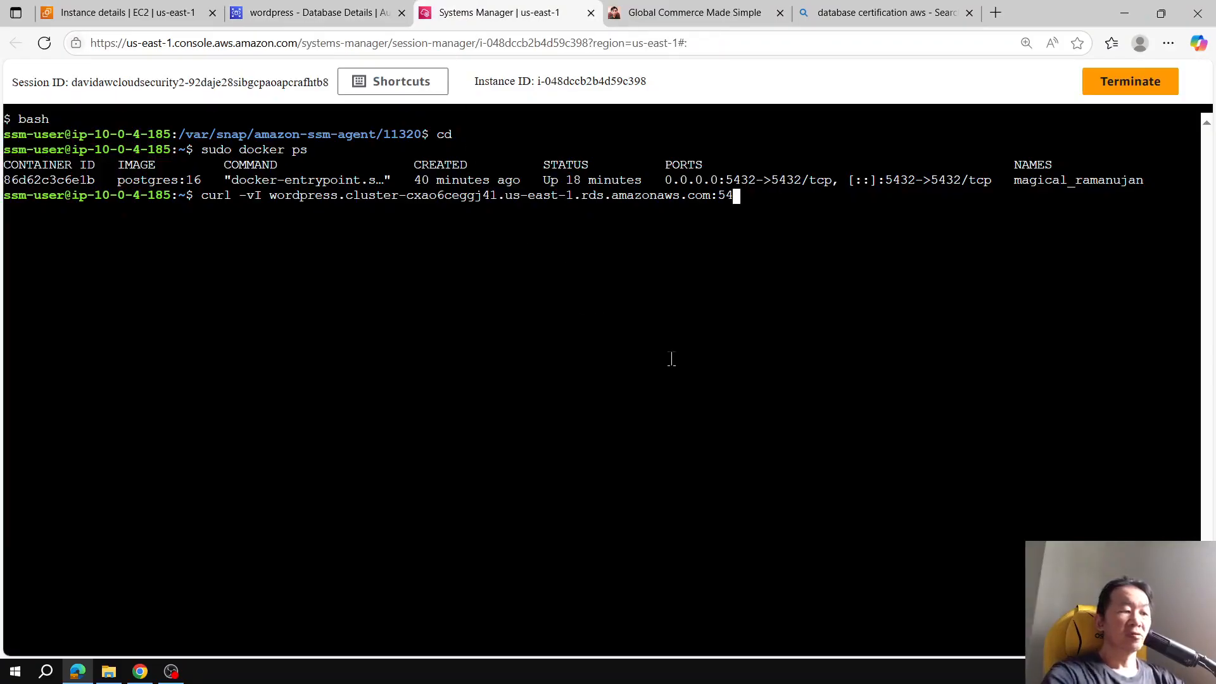
type("32")
key("Return")
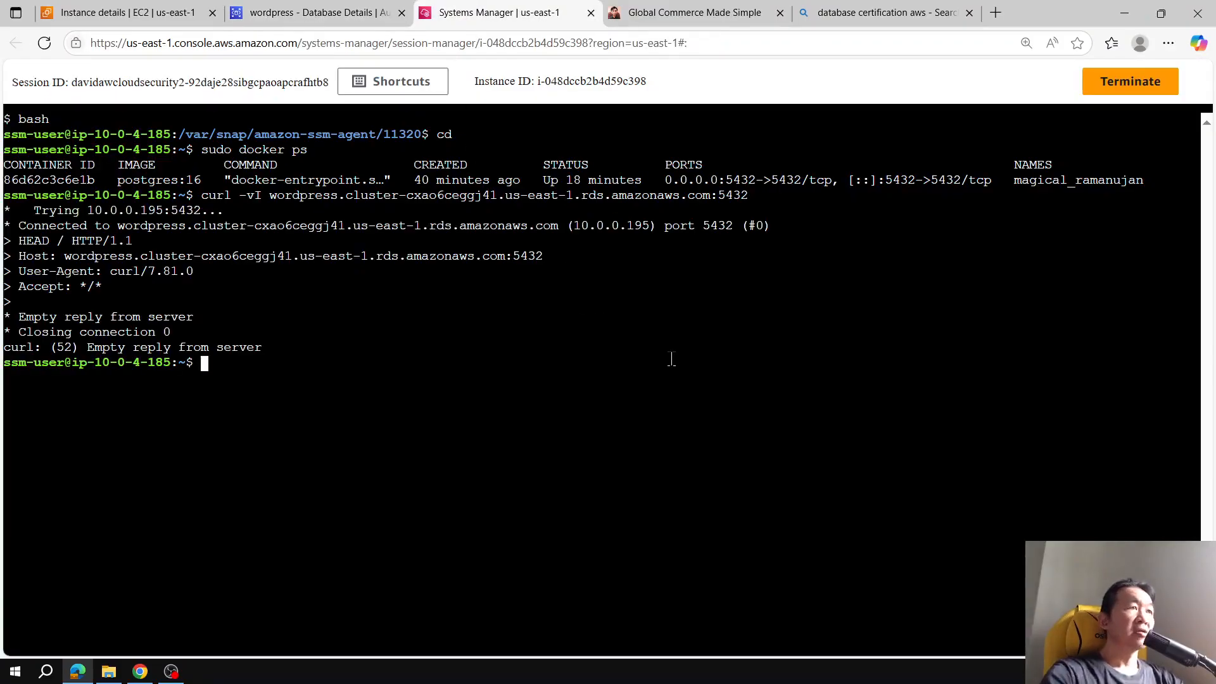
Step: Reopen the project's .env file in nano with sudo
left_click(289, 9)
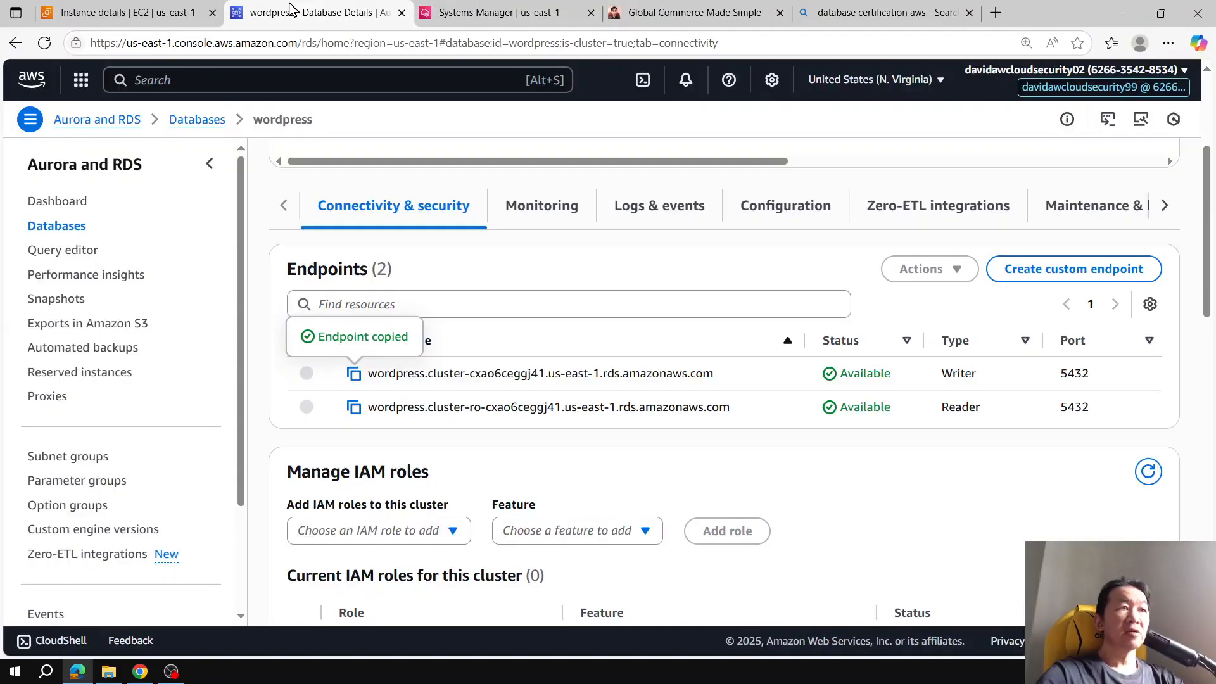
left_click(501, 12)
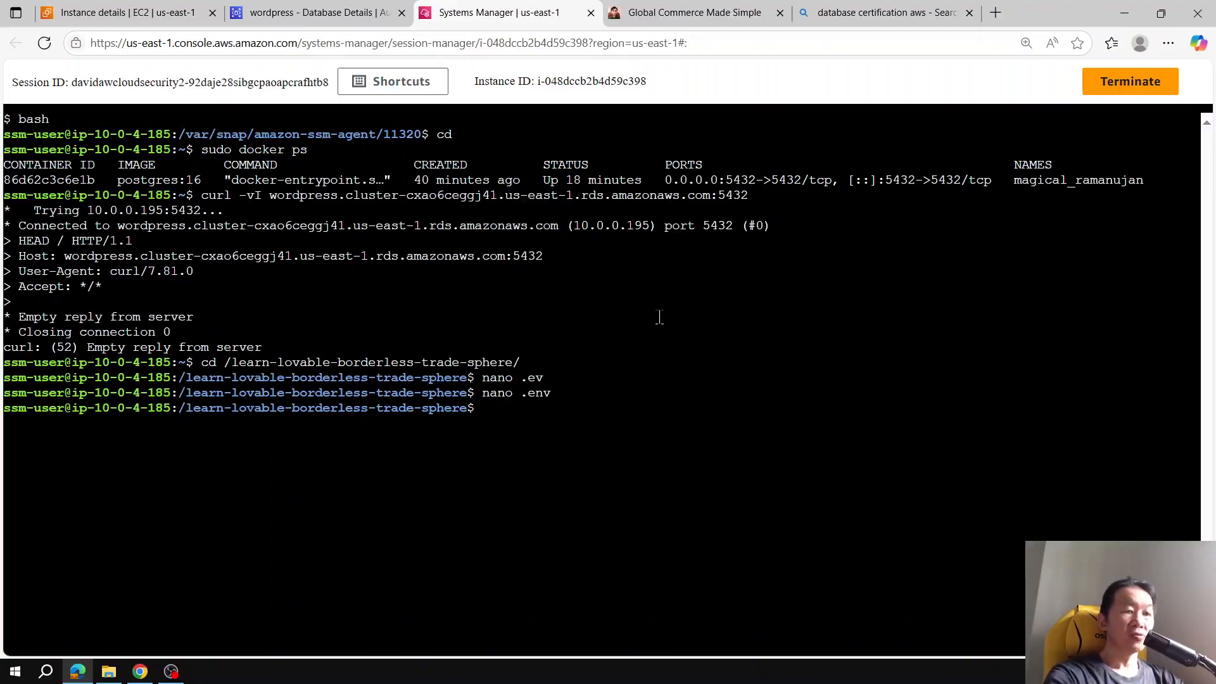
key("Up")
key("Home")
type("sudo")
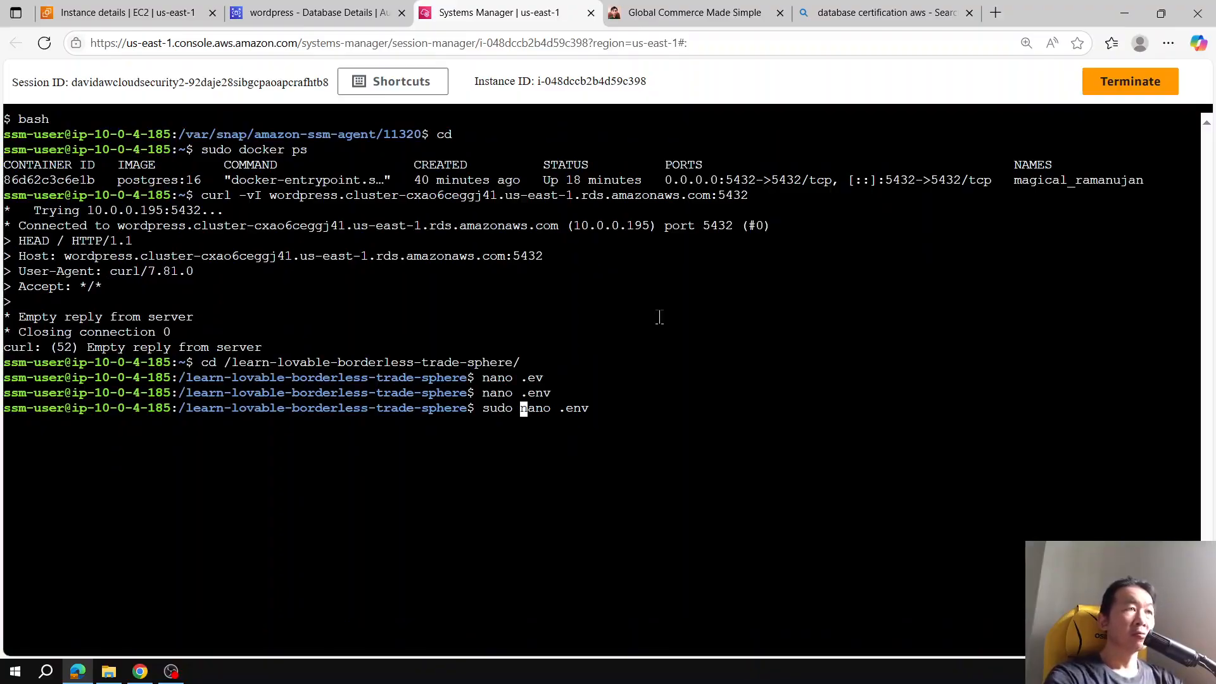
key("Return")
Step: Replace the POSTGRES_HOST value with the wordpress cluster writer endpoint, then save and exit the file
key("Right")
key("Right")
key("Right")
key("Right")
key("Right")
key("Right")
key("Right")
key("Right")
key("Right")
key("Right")
key("Right")
key("Right")
key("Right")
key("Right")
key("Delete")
key("Delete")
key("Delete")
key("Delete")
key("Delete")
key("Delete")
key("Delete")
key("Delete")
key("Delete")
key("Delete")
key("Delete")
key("Delete")
key("Delete")
key("Delete")
key("Delete")
key("Delete")
key("Delete")
key("Delete")
key("Delete")
key("Delete")
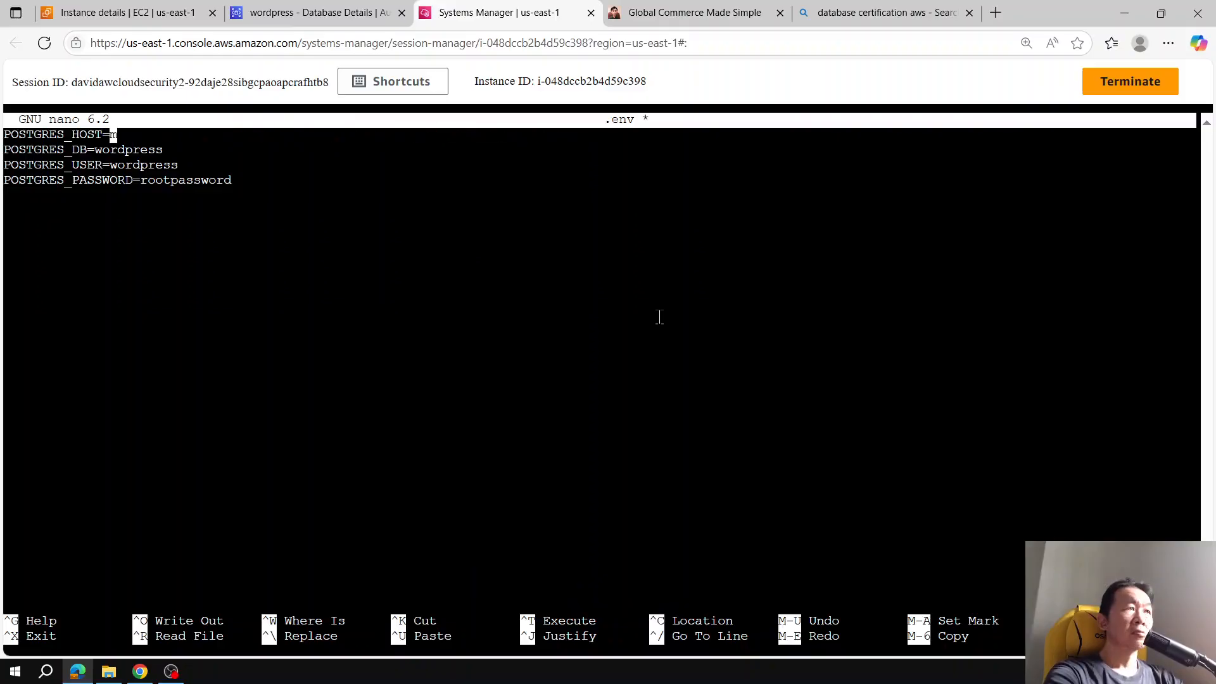
key("ctrl+v")
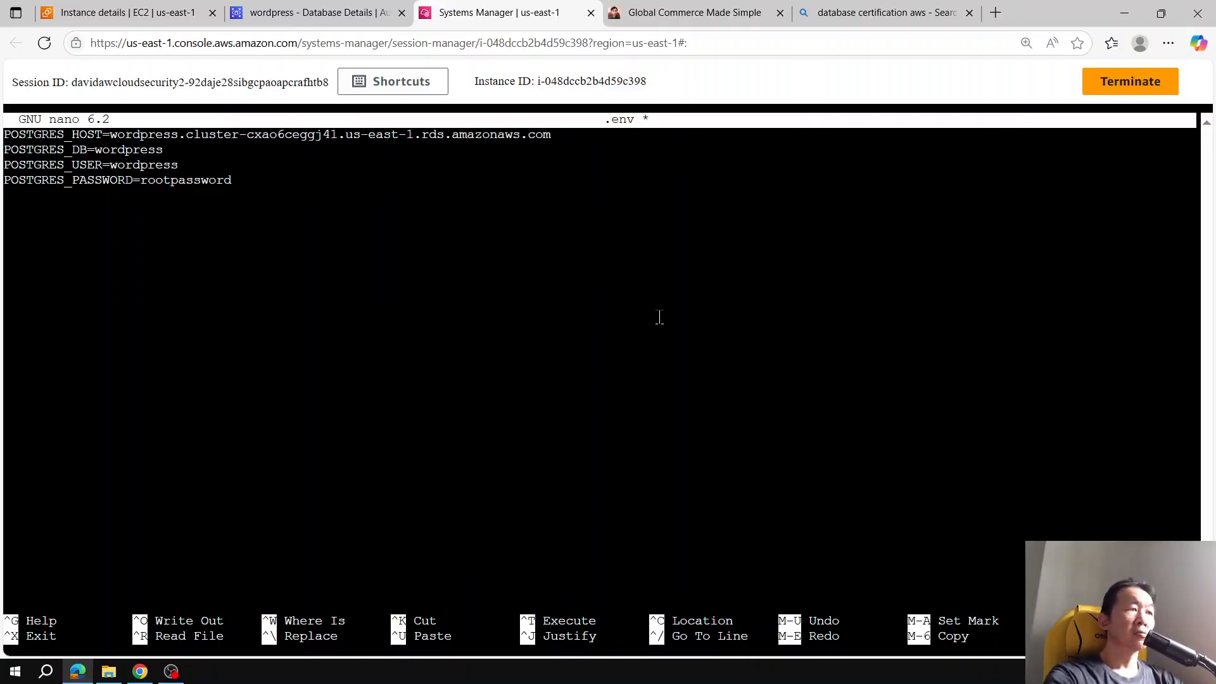
key("ctrl+s")
key("ctrl+x")
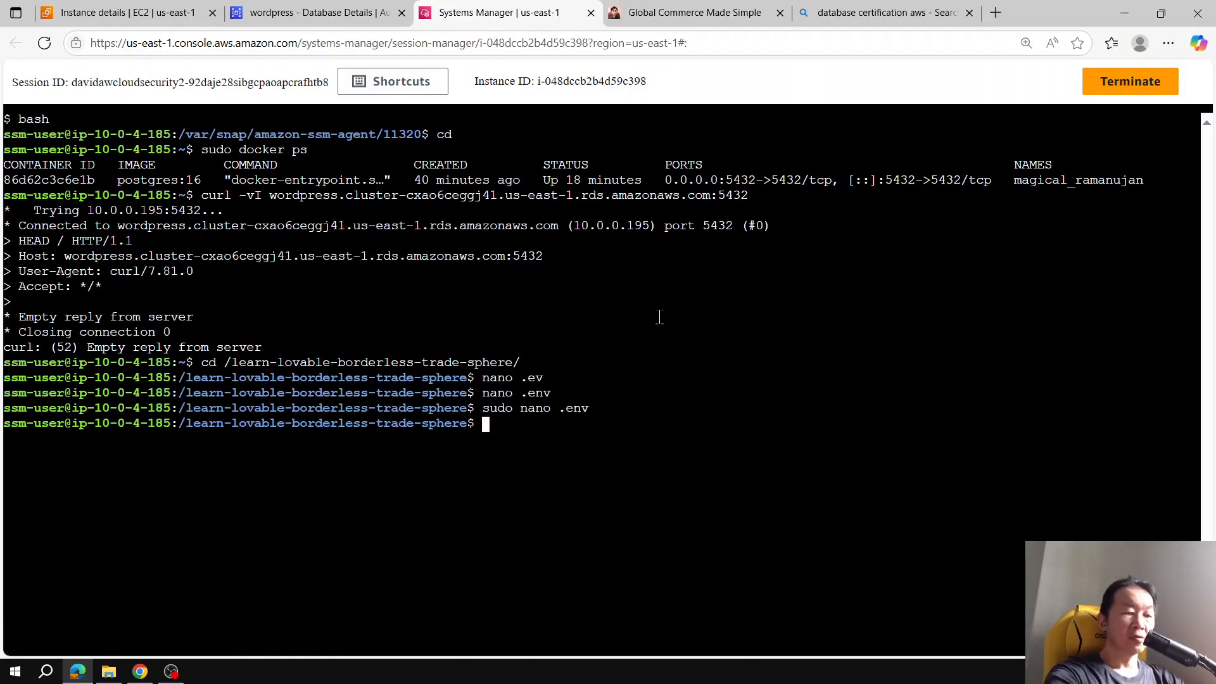
Step: List running processes and filter them for node
type("ps aux")
key("Return")
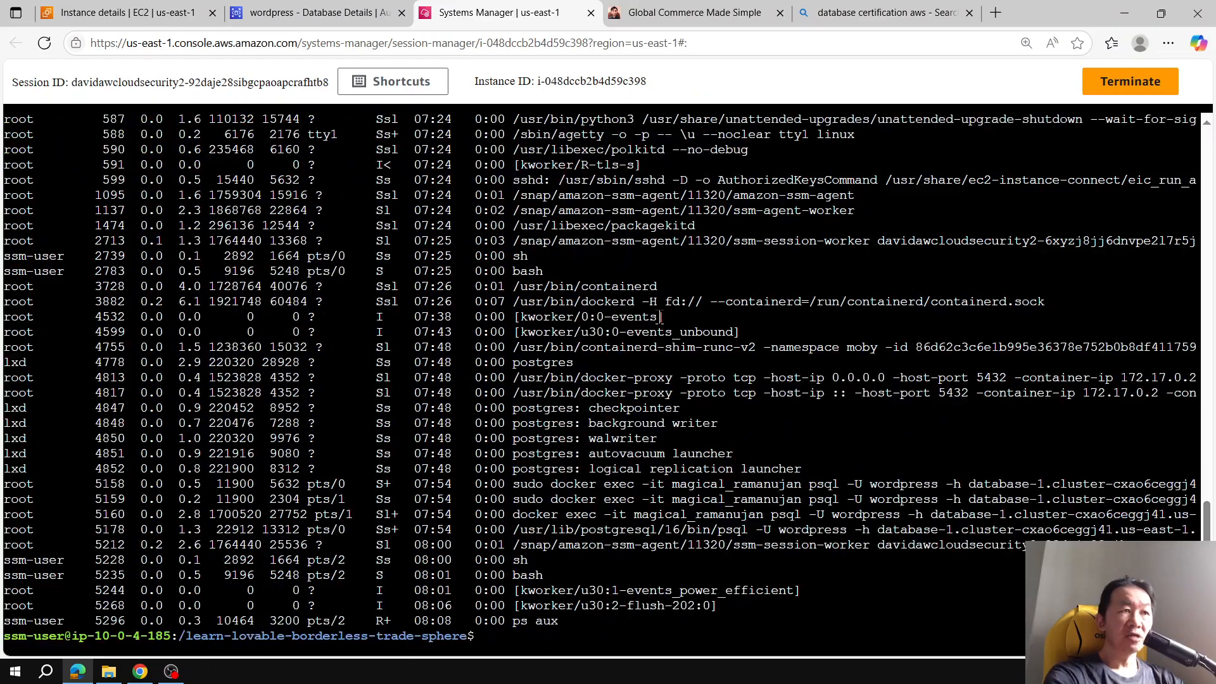
type("ps aux | ")
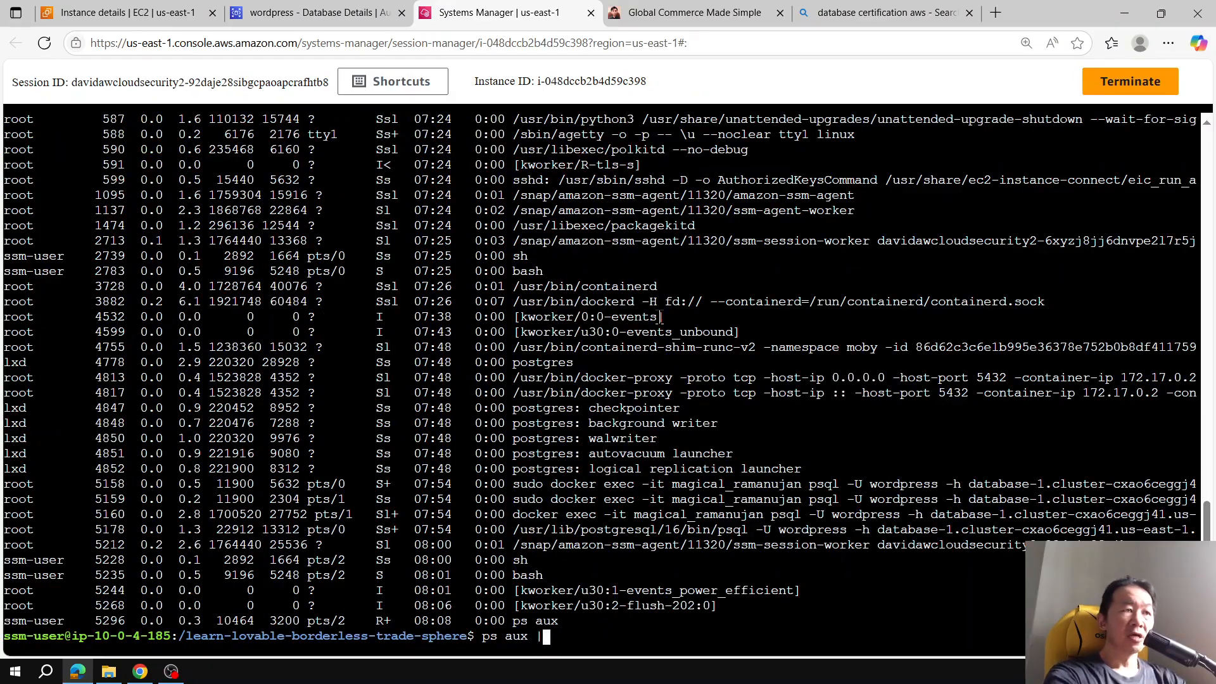
type("grep node")
key("Return")
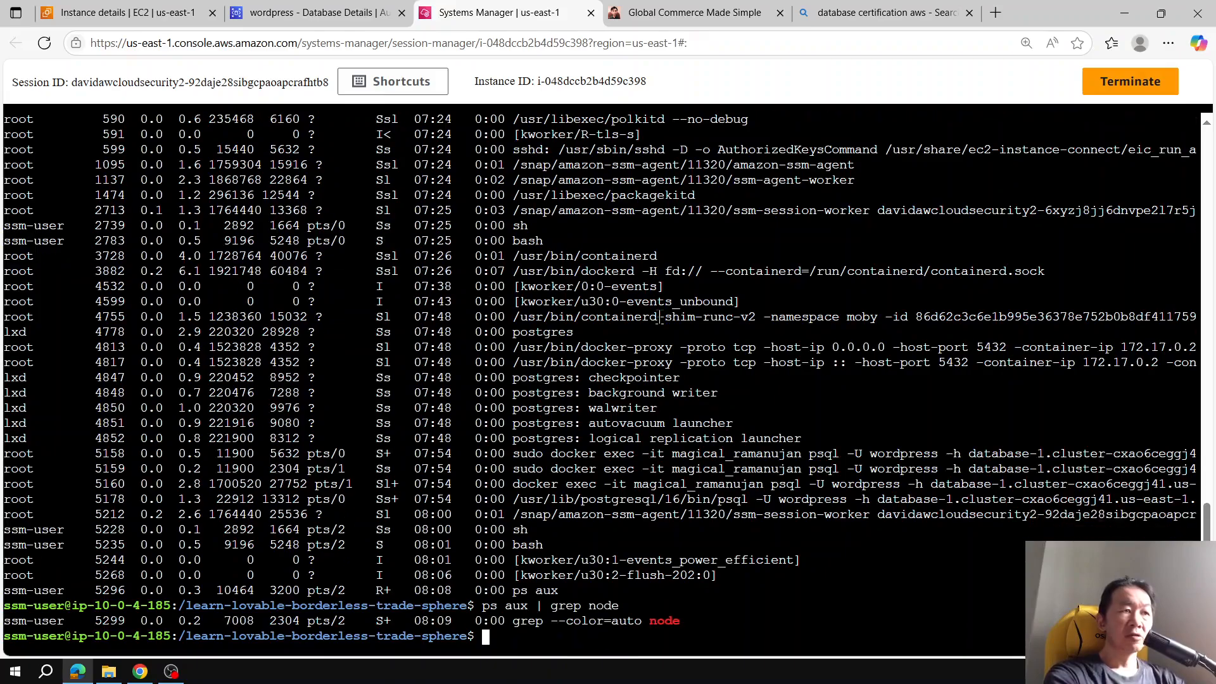
Step: Start the API server with sudo node server.js
type("sudo node ")
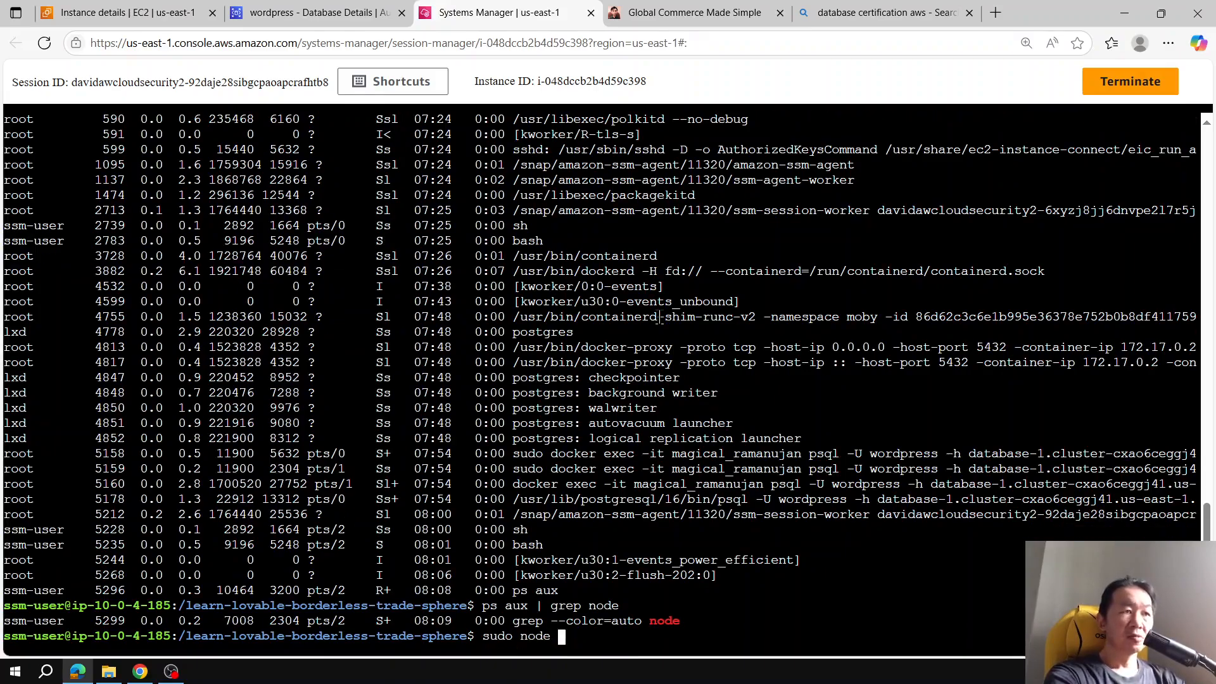
type("server.sjh")
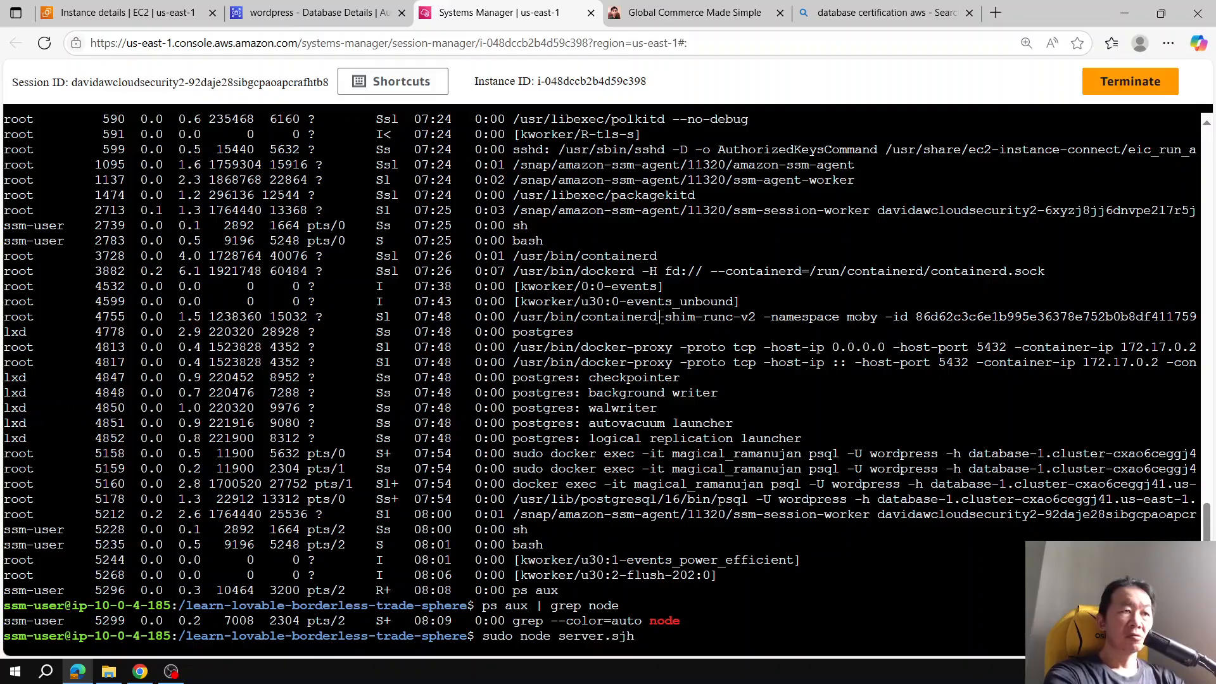
key("BackSpace")
key("BackSpace")
type("js")
key("Return")
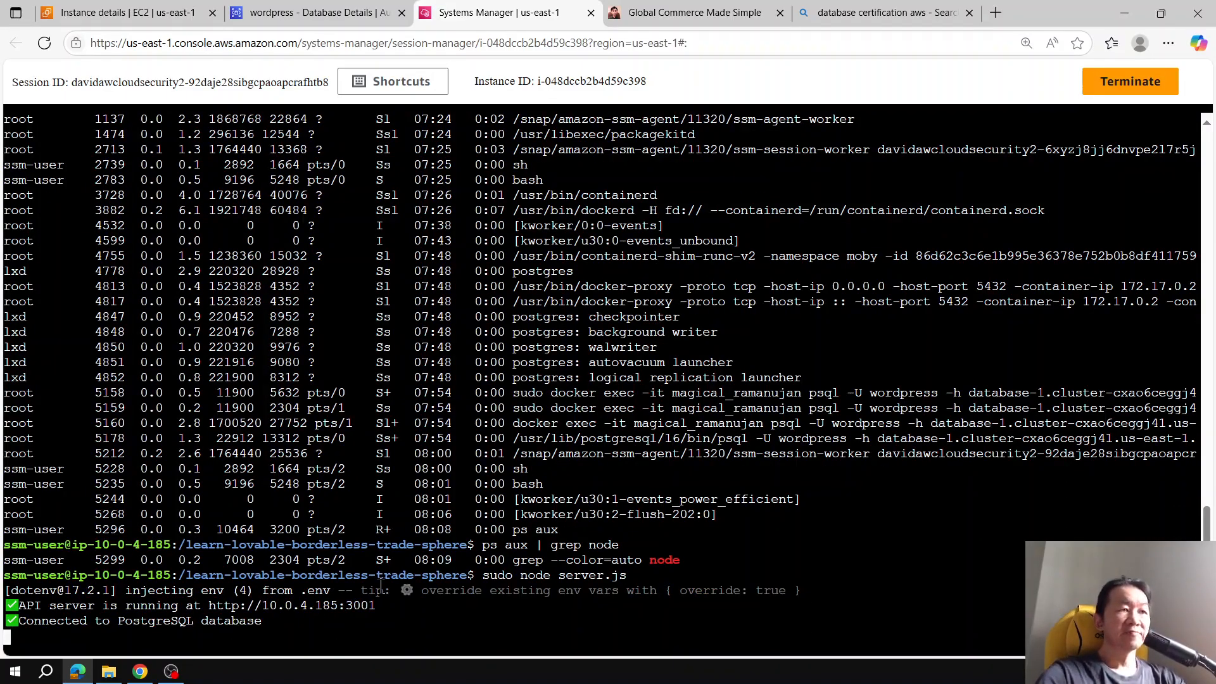
Step: Check the GlobalTrade store's search results for mac, then return to the shell session
key("ctrl+Tab")
left_click(116, 298)
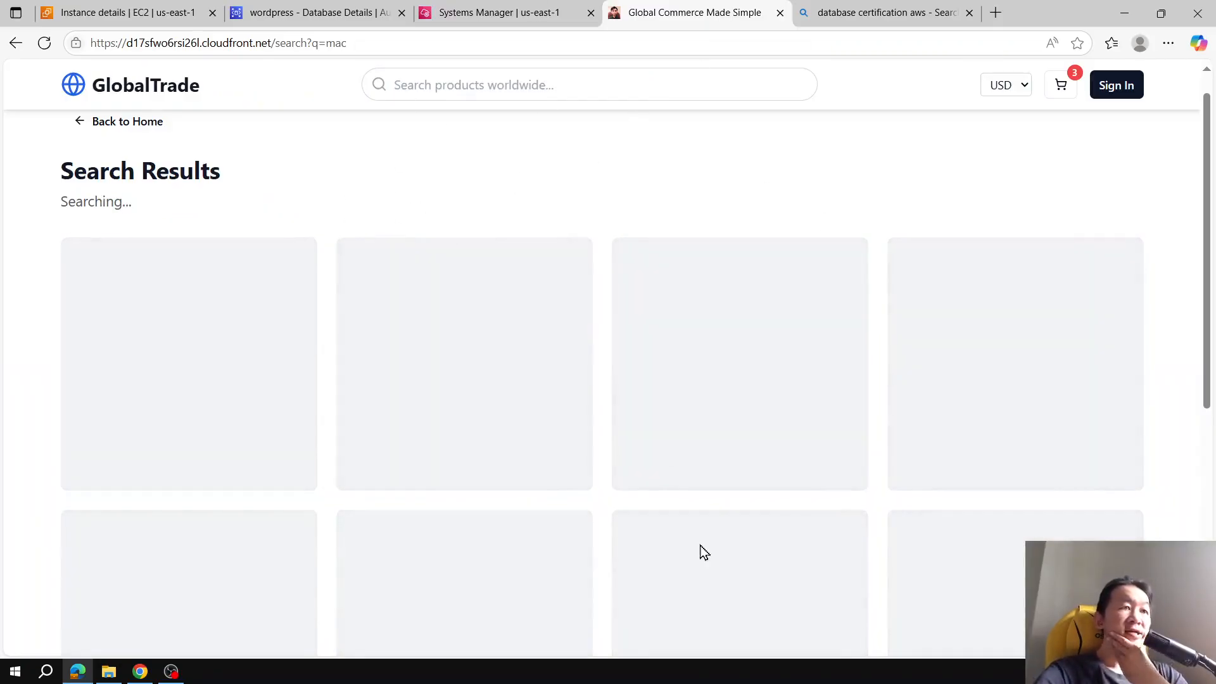
key("alt+Tab")
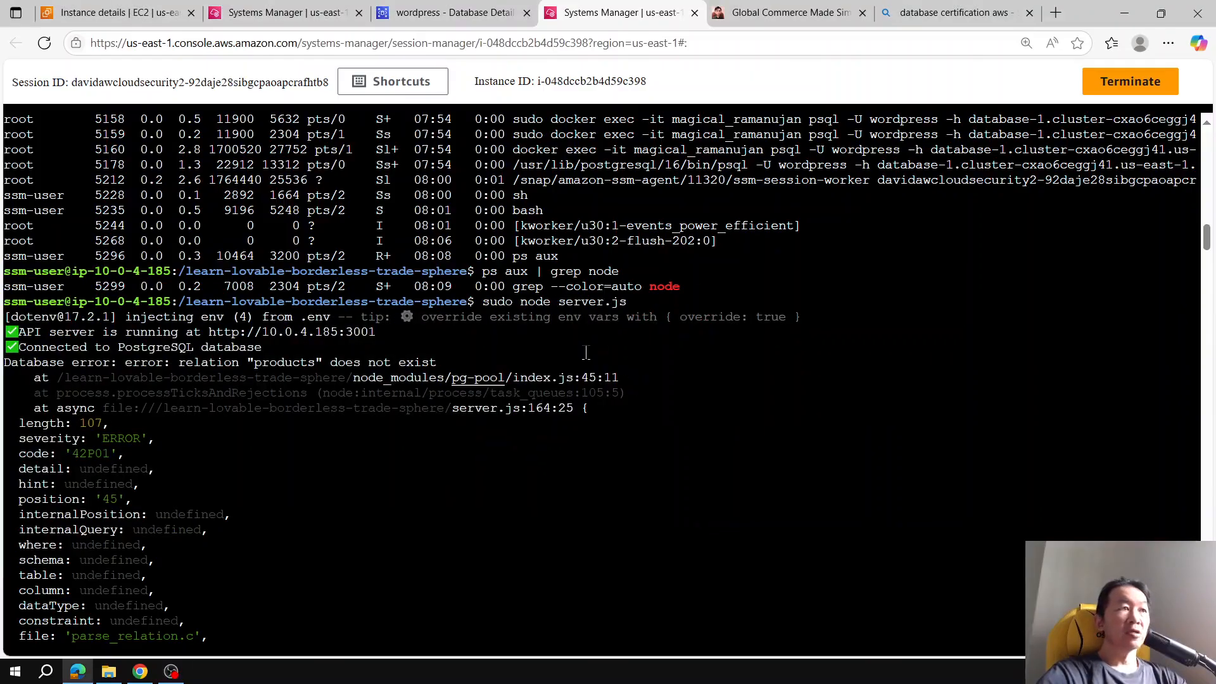
left_click(785, 14)
left_click(611, 9)
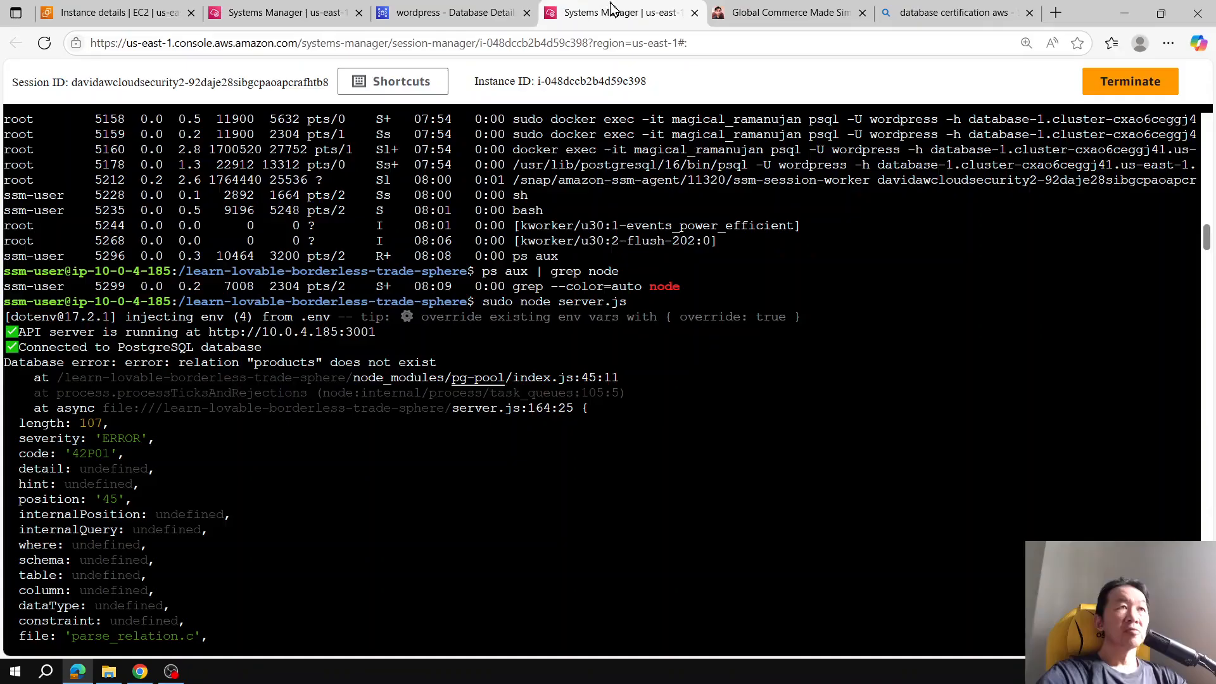
Step: Scroll through the server's database error output
scroll(703, 323, "down", 2)
scroll(702, 323, "down", 10)
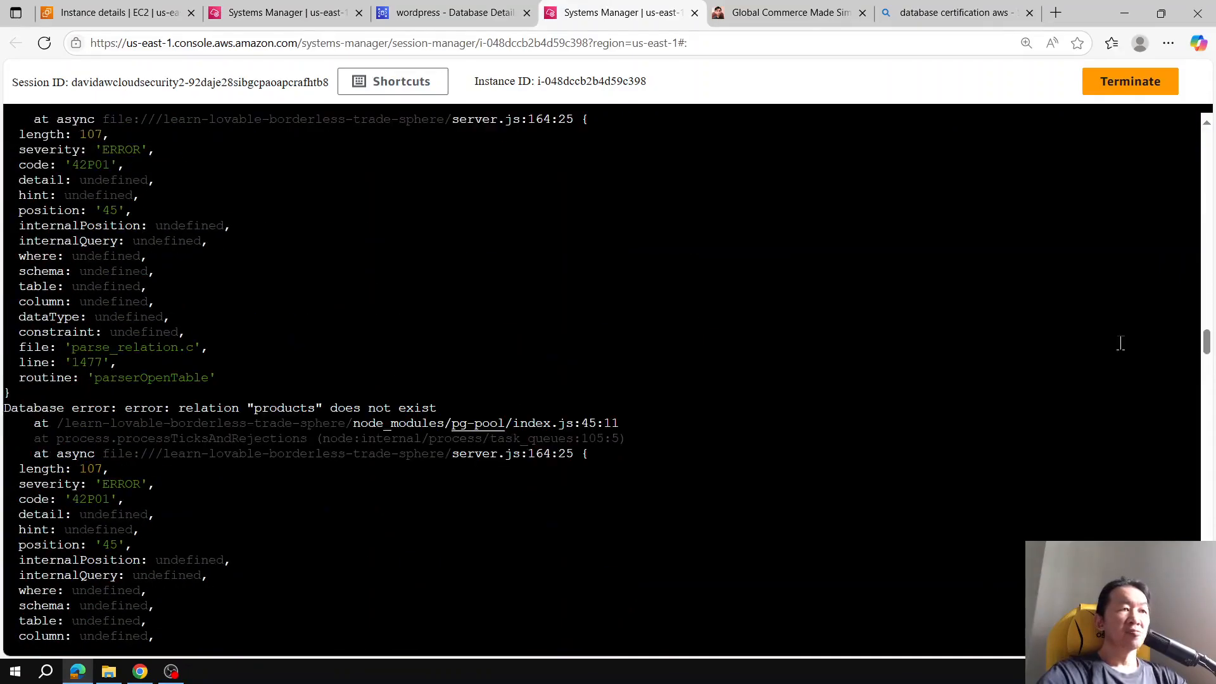
scroll(776, 355, "up", 1)
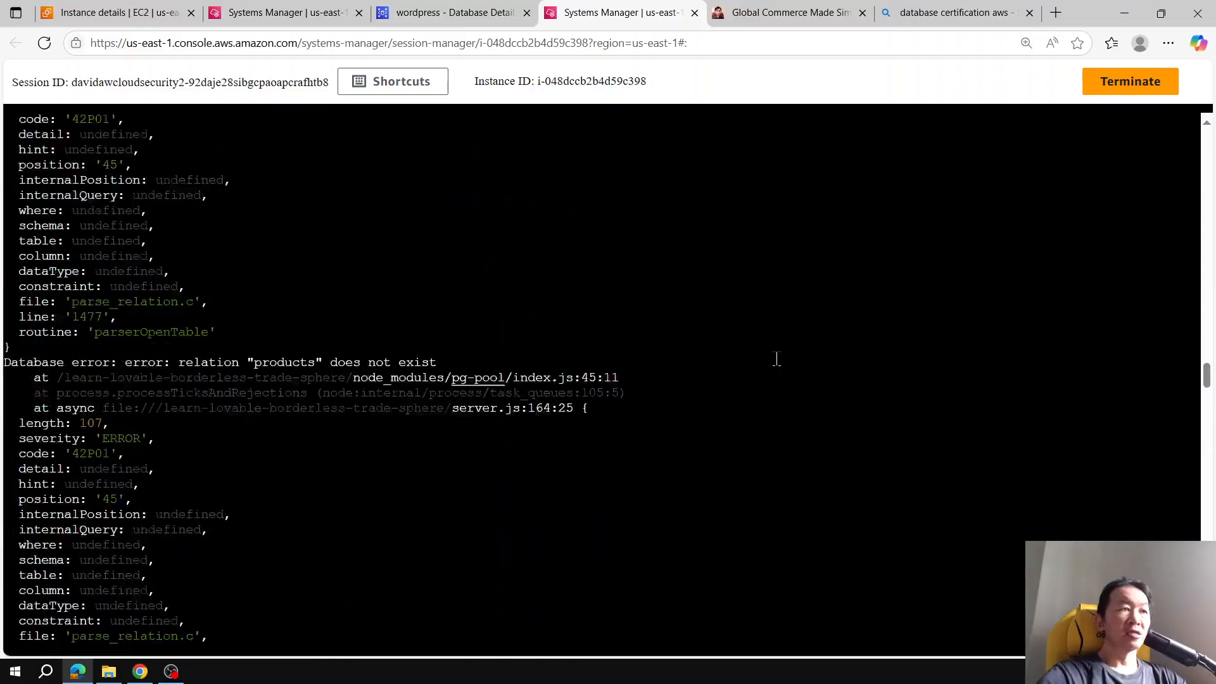
scroll(777, 358, "down", 5)
scroll(776, 359, "down", 10)
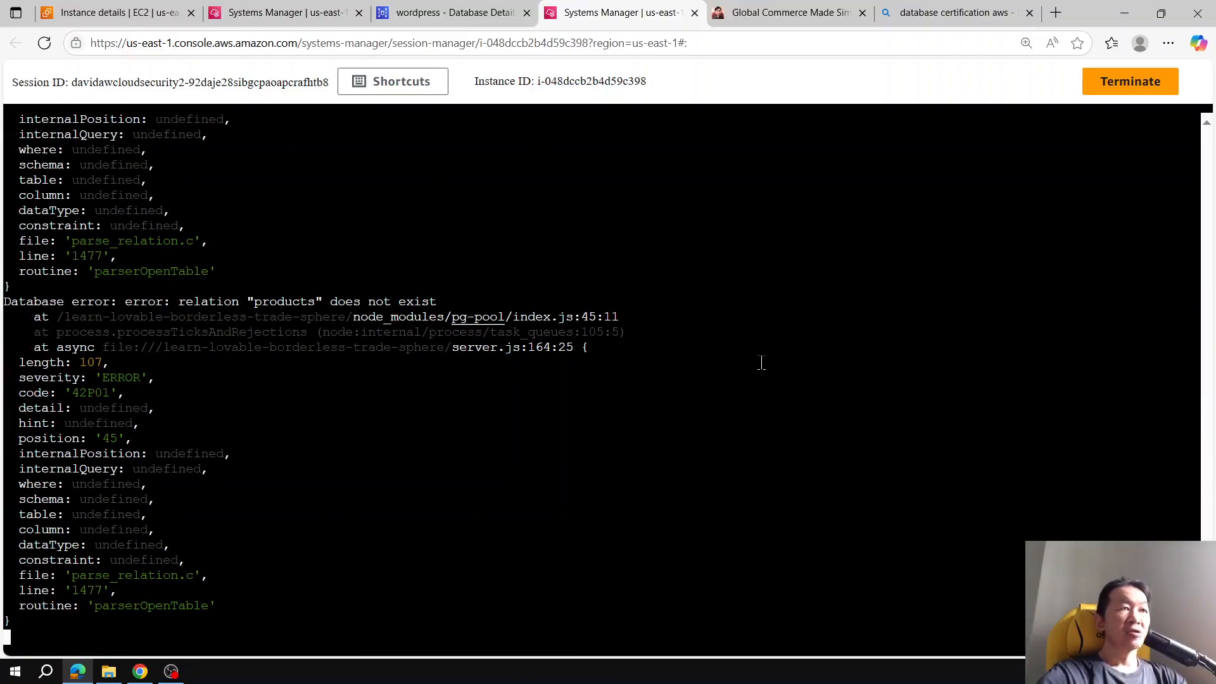
Step: Stop the node server, then browse recent shell history commands without running one
key("ctrl+c")
key("Up")
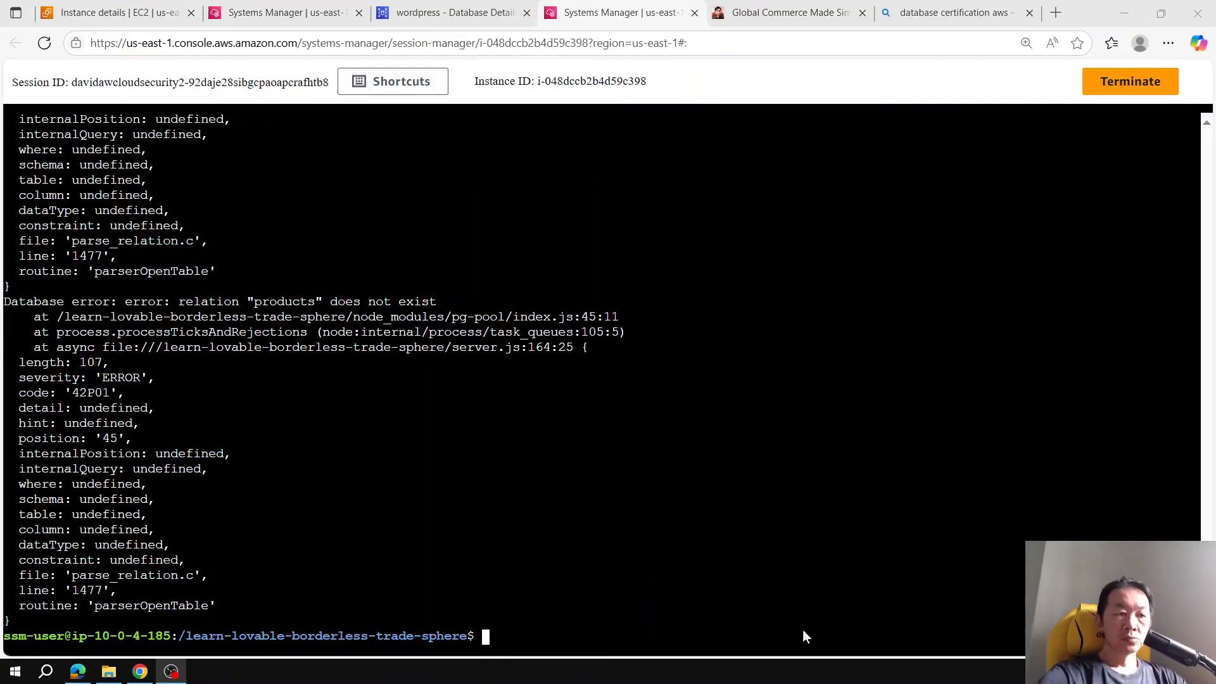
left_click(669, 470)
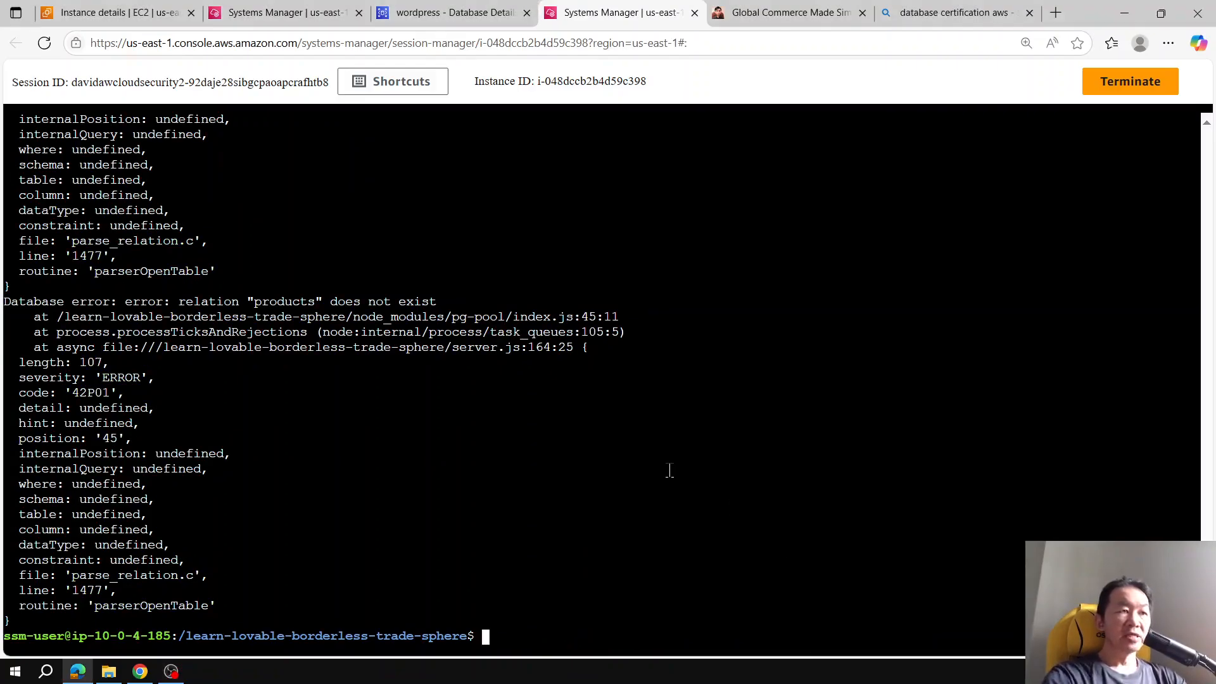
key("Up")
key("Up")
key("Down")
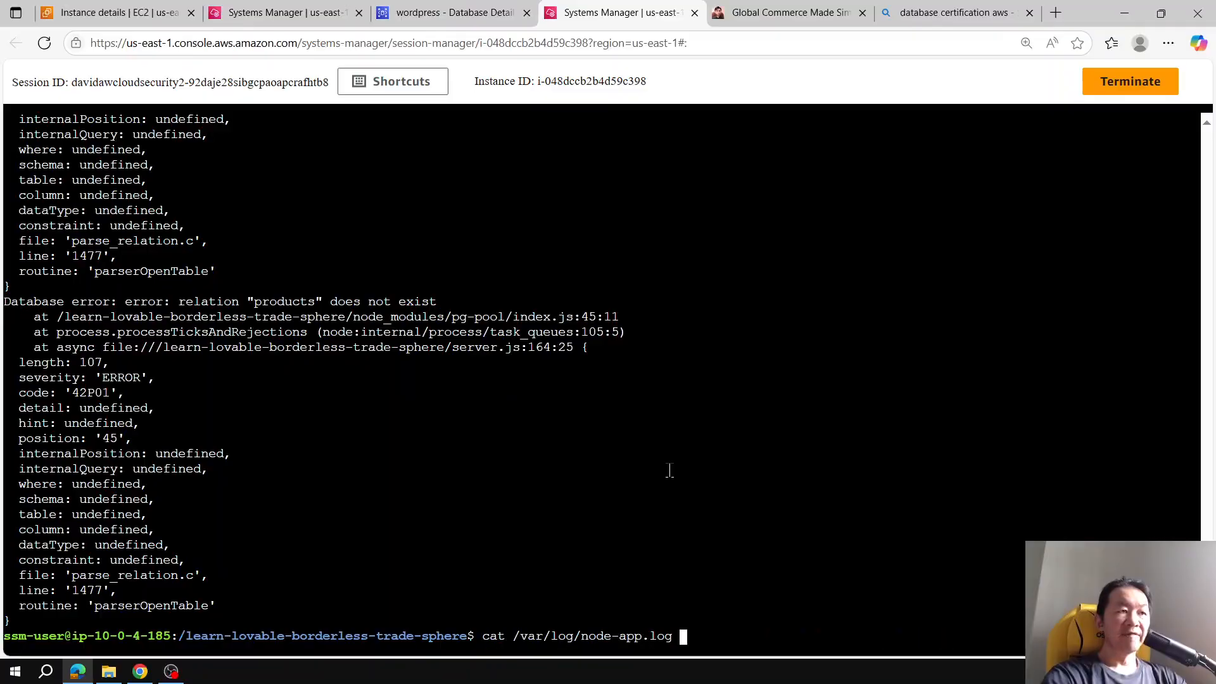
key("Up")
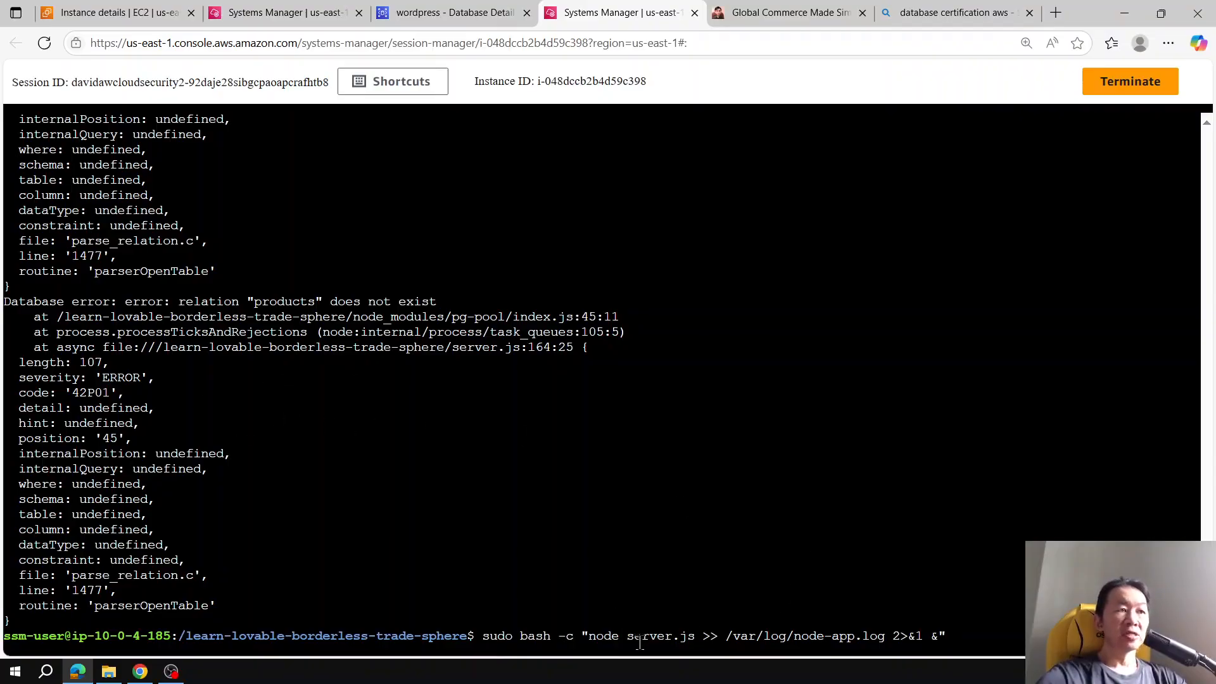
key("ctrl+c")
key("ctrl+c")
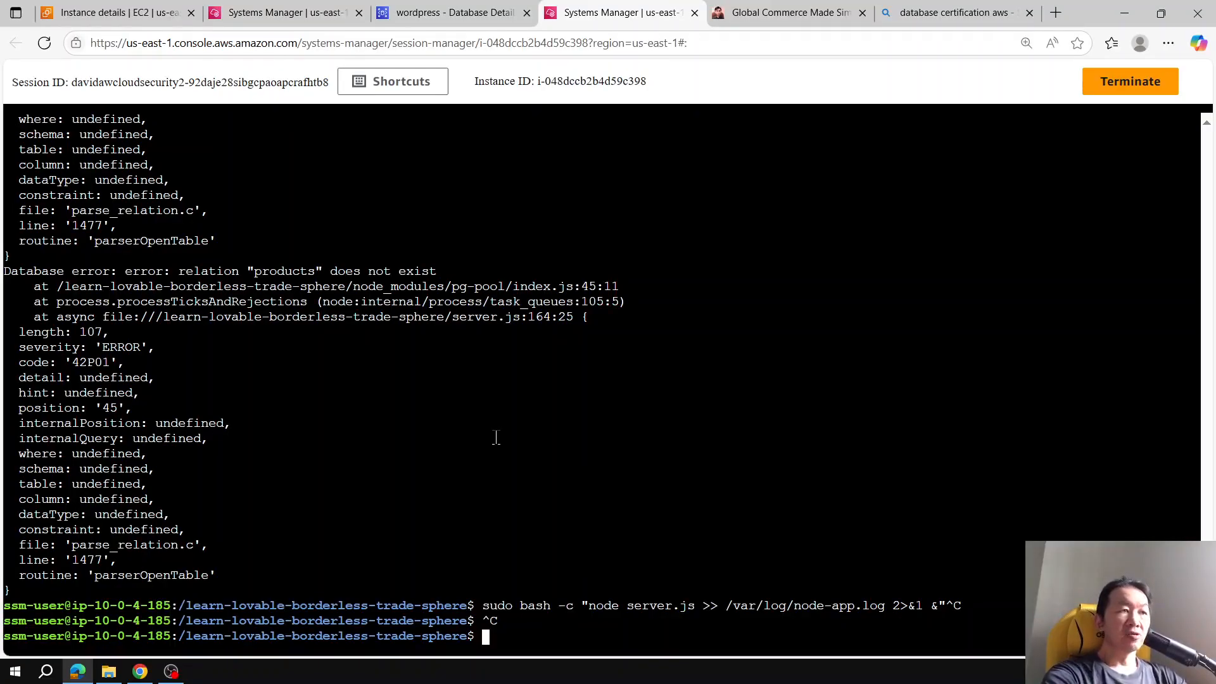
Step: List the running Docker containers
type("sudo docker ps")
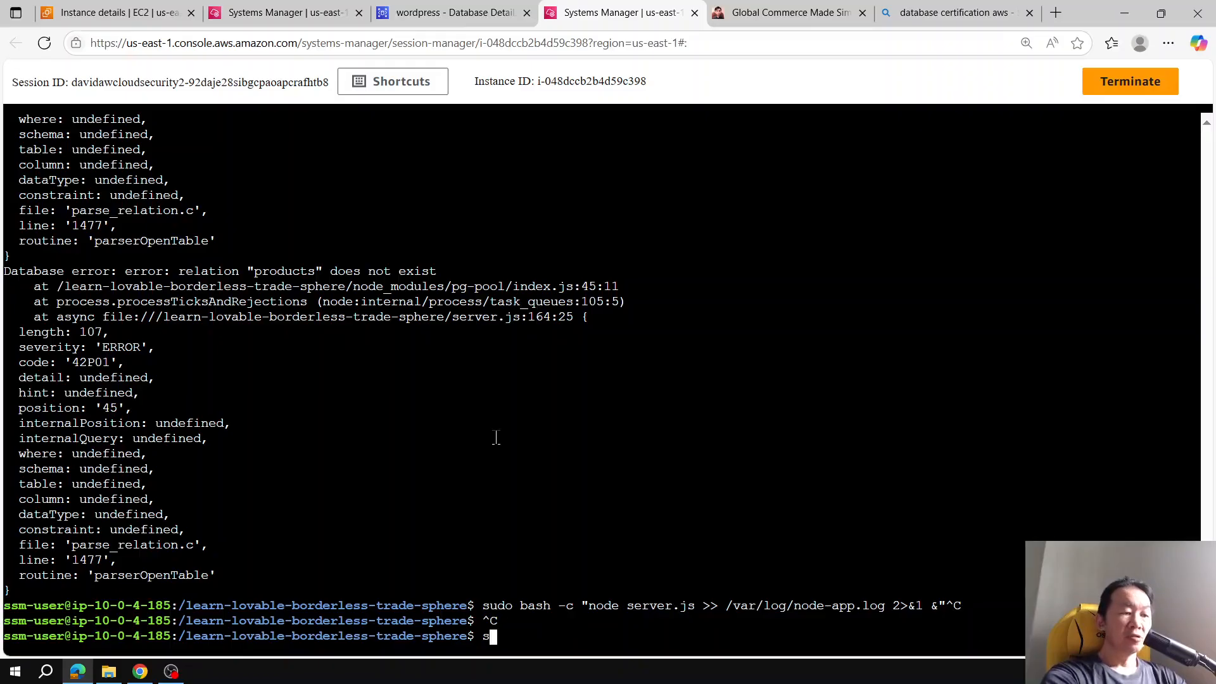
key("Return")
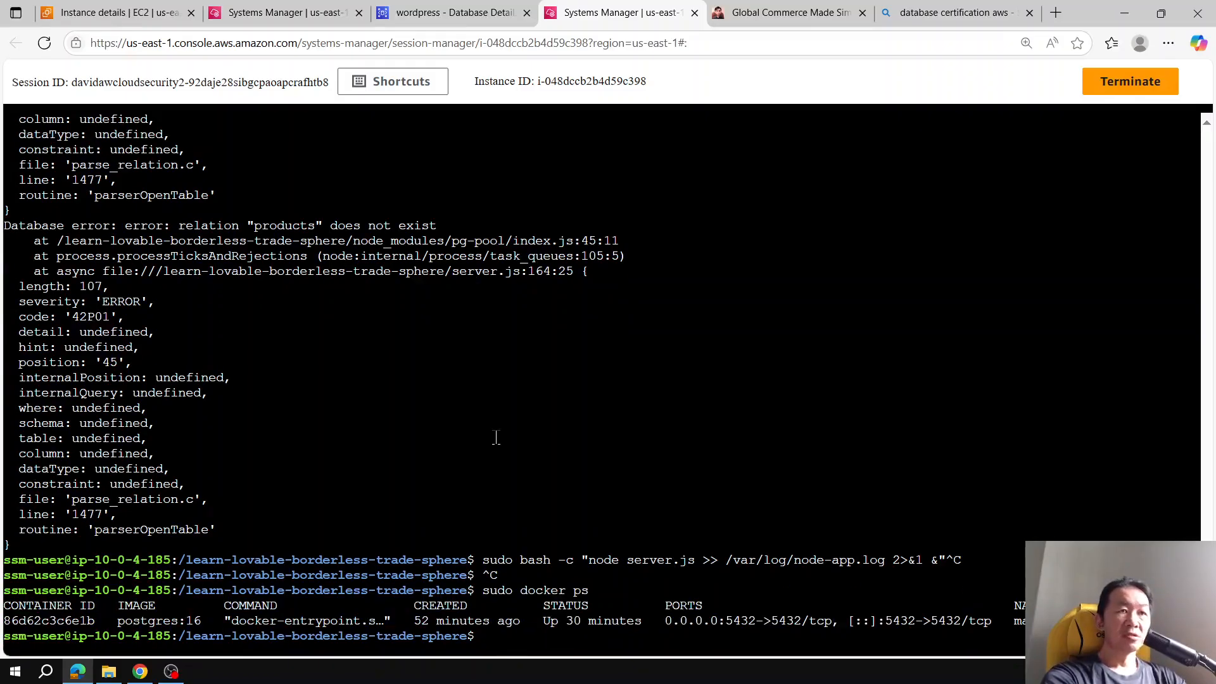
key("ctrl+r")
type("exec")
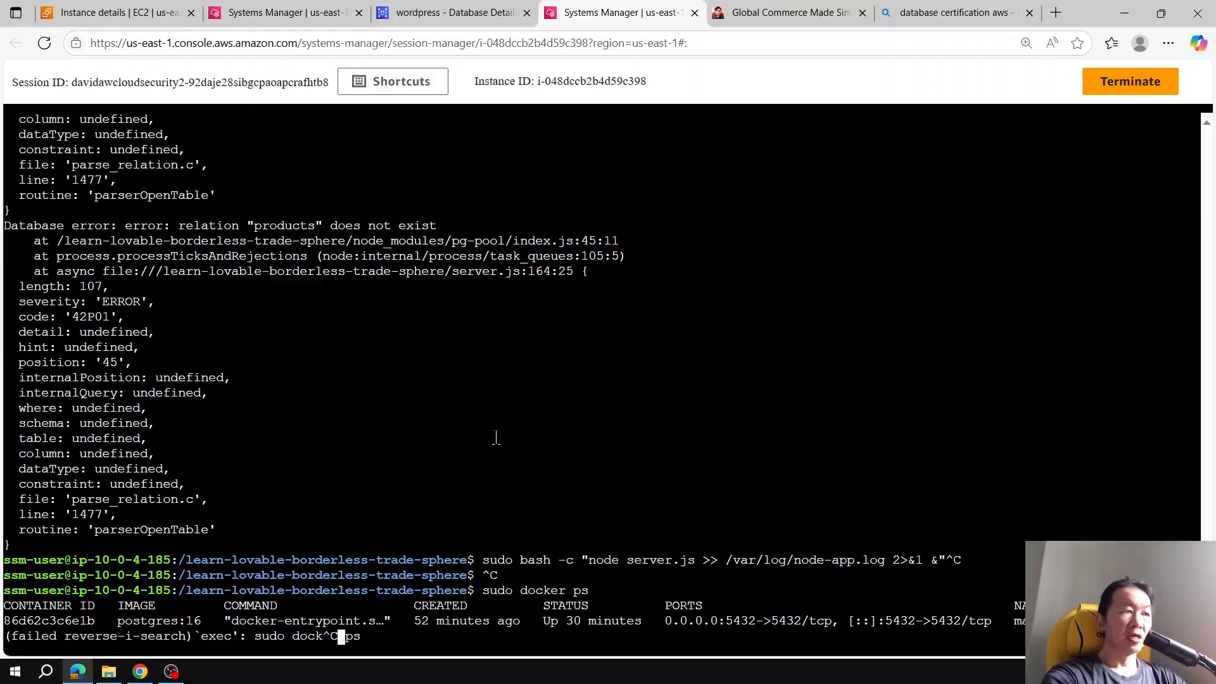
key("ctrl+c")
Step: Connect psql inside the magical_ramanujan container to the Aurora wordpress writer endpoint as user wordpress on database wordpress, entering the password
type("sudo ")
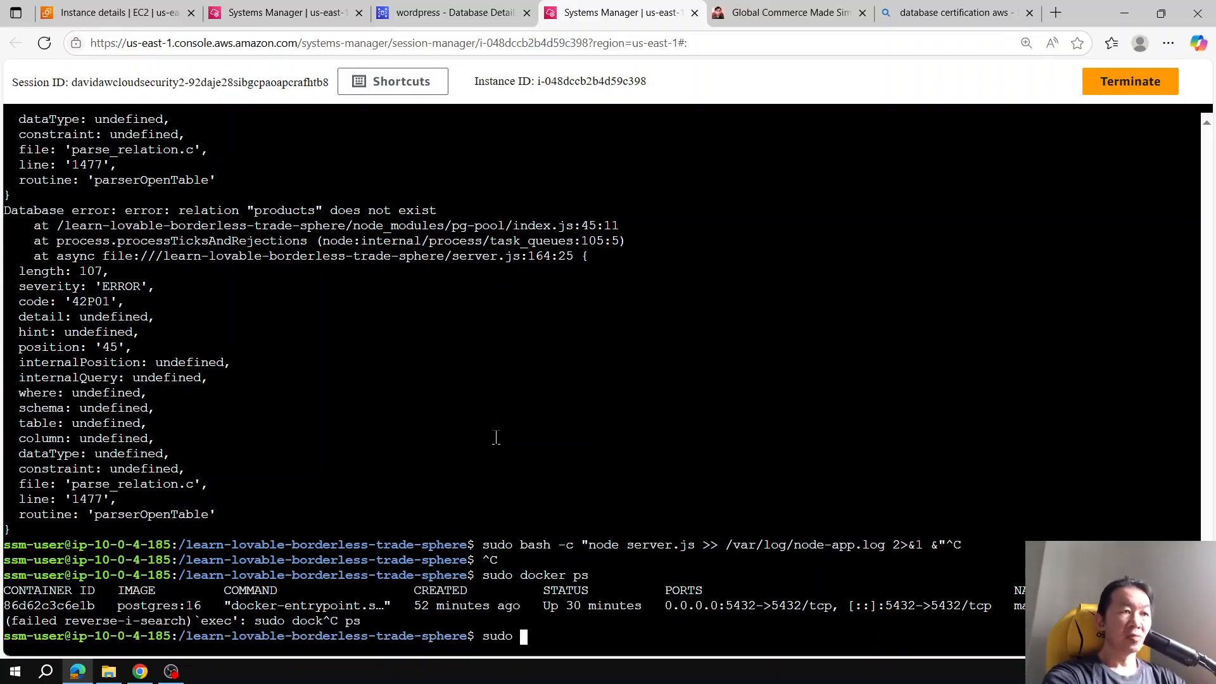
type("docker exe")
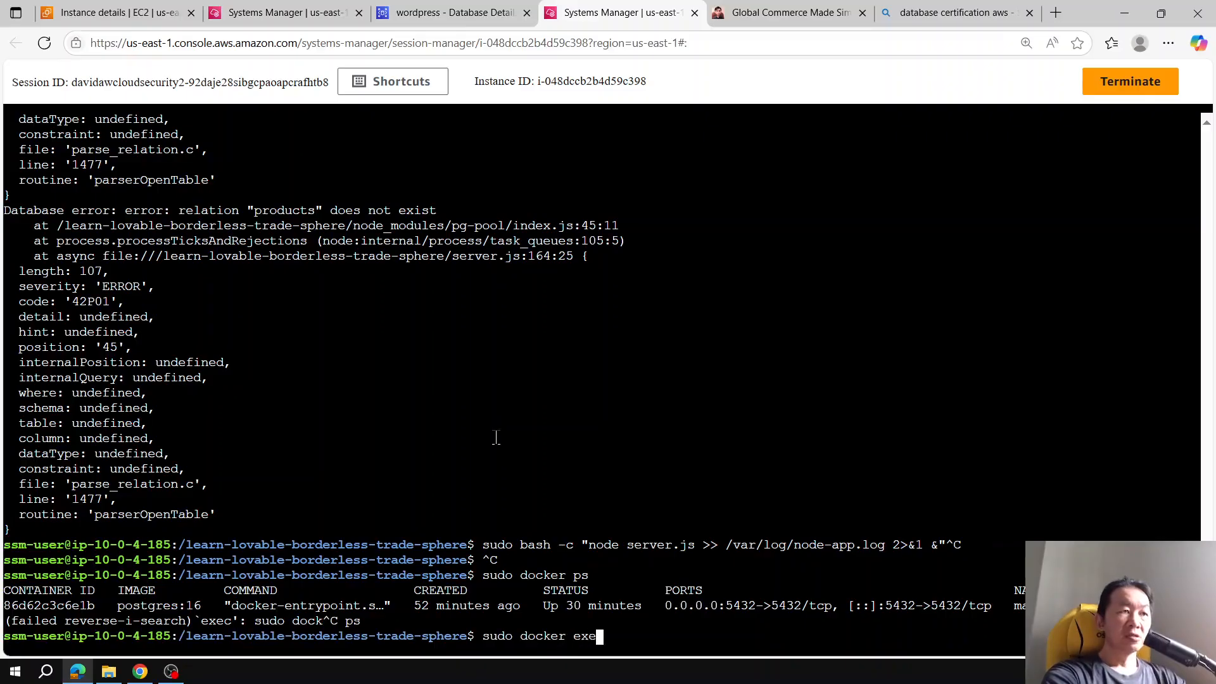
type("c -it")
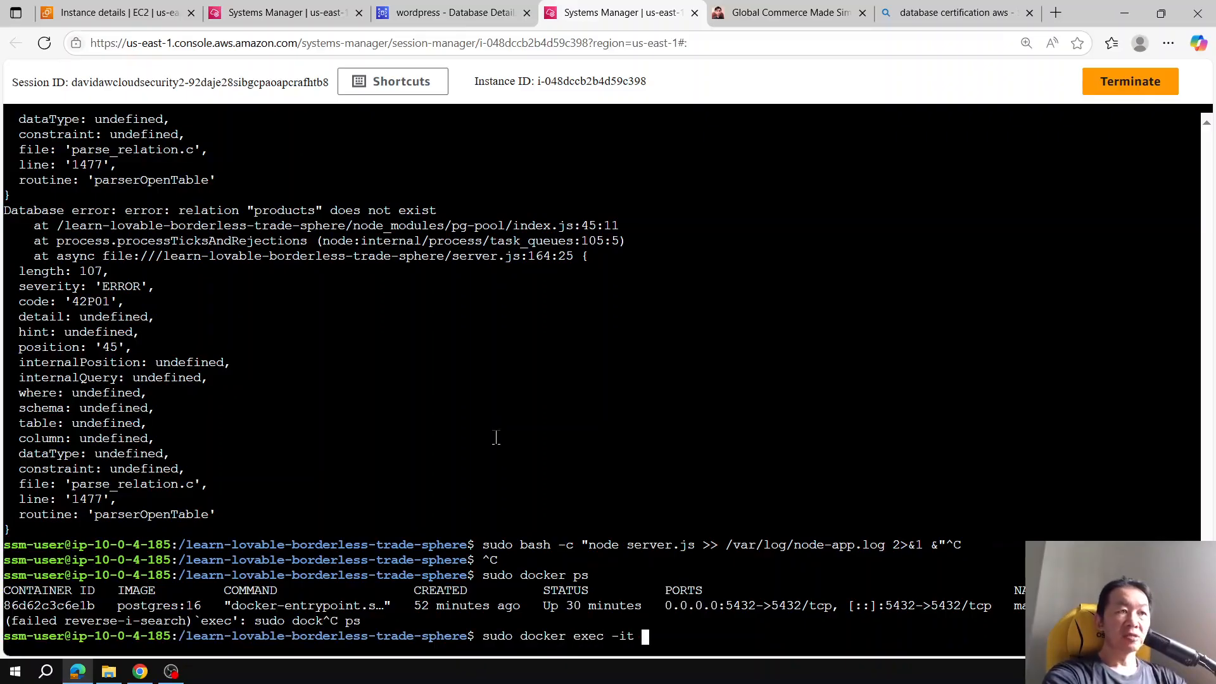
double_click(1059, 606)
right_click(1059, 606)
left_click(1038, 391)
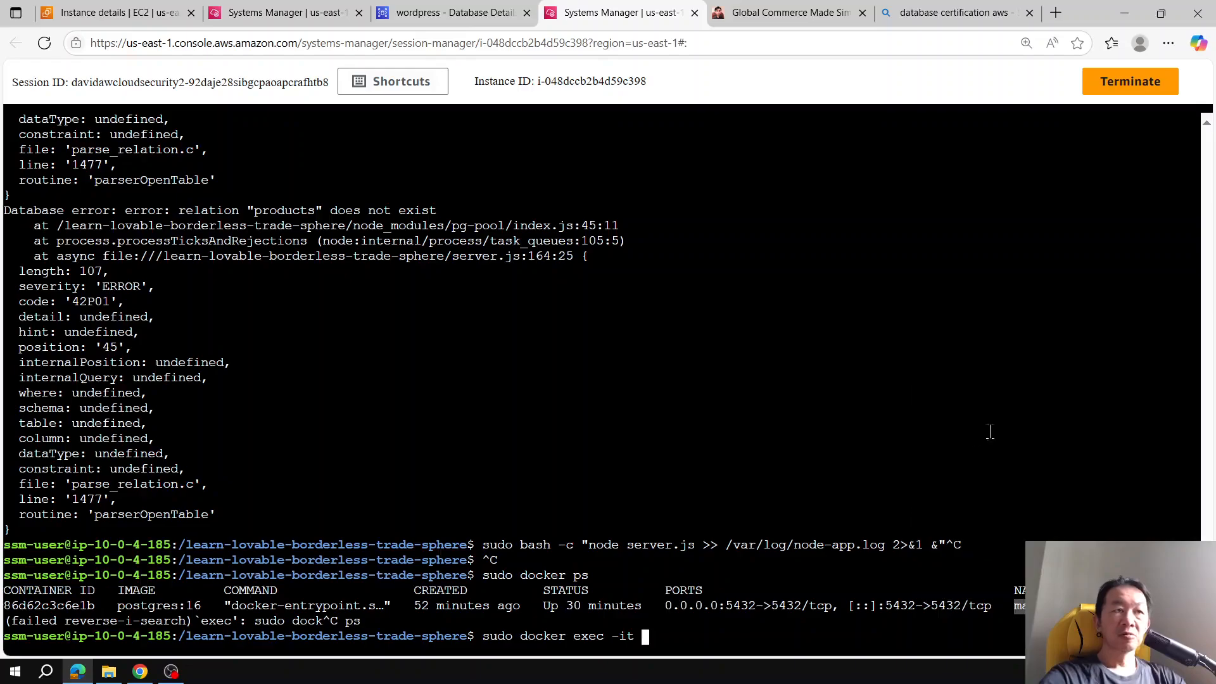
left_click(991, 431)
key("ctrl+v")
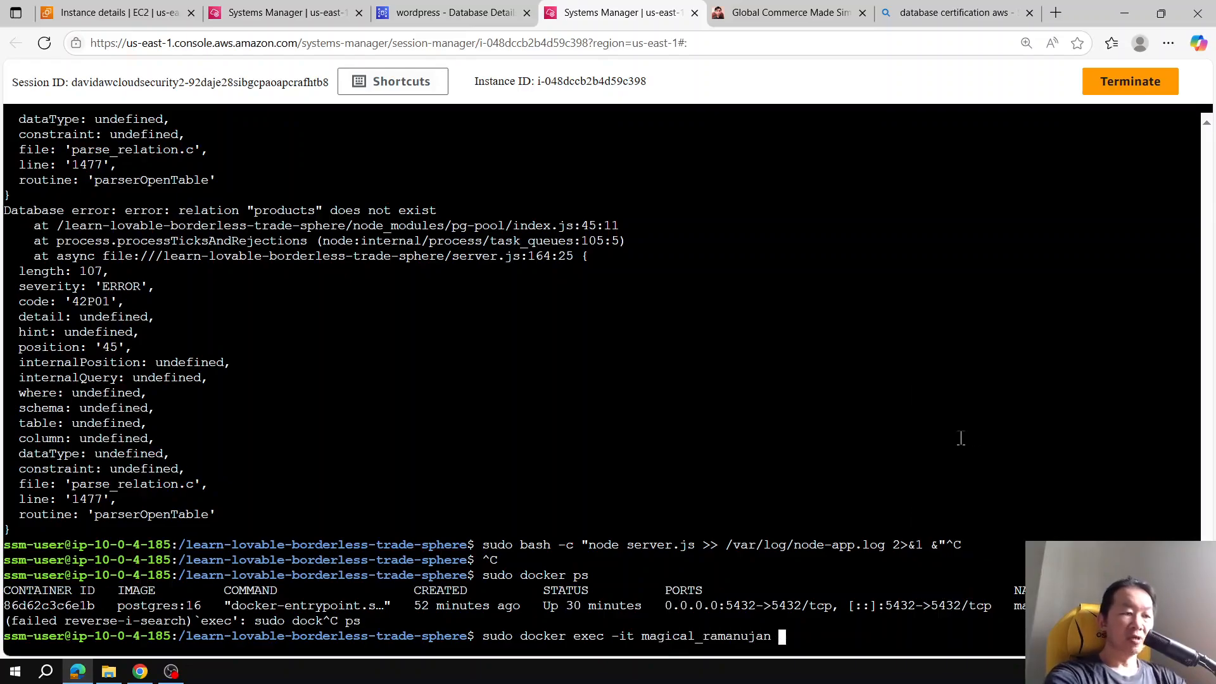
type("psql -")
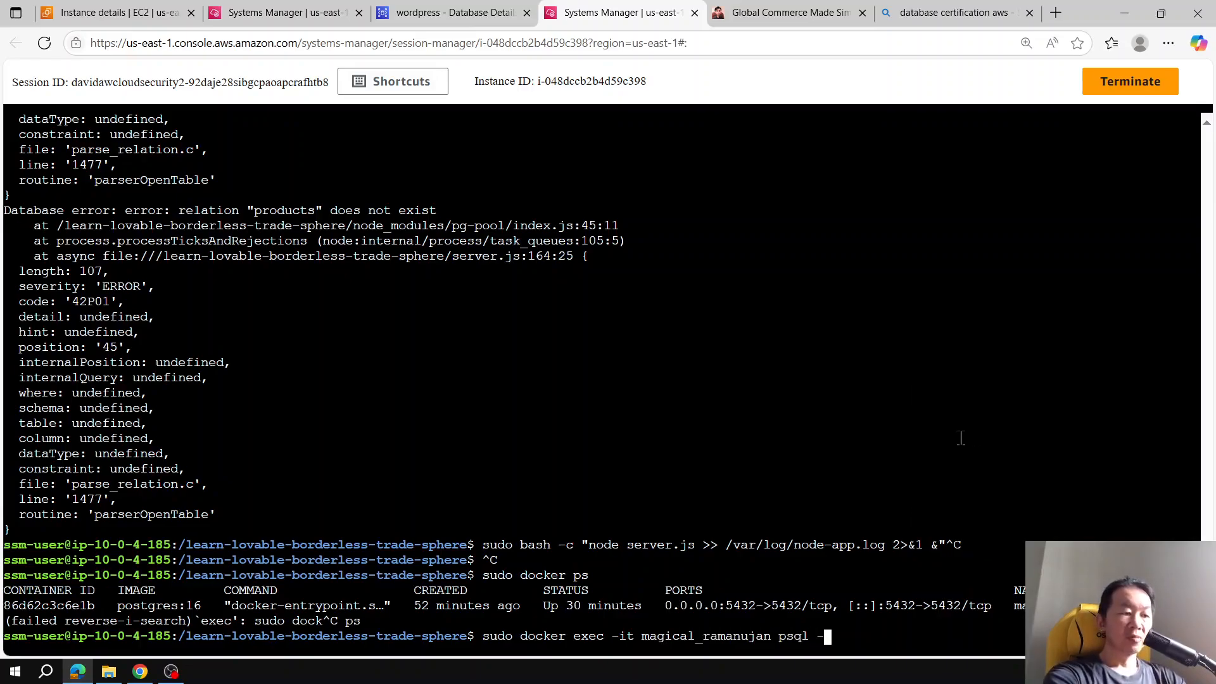
type("h")
left_click(453, 13)
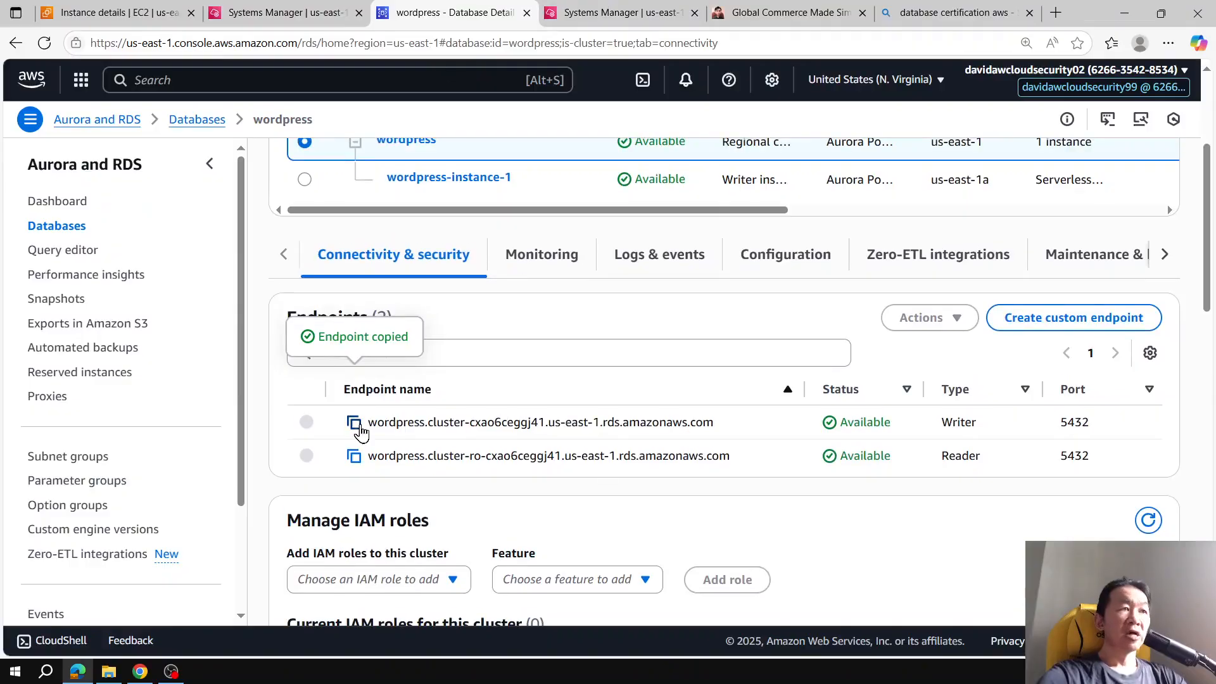
left_click(354, 422)
left_click(679, 10)
key("ctrl+v")
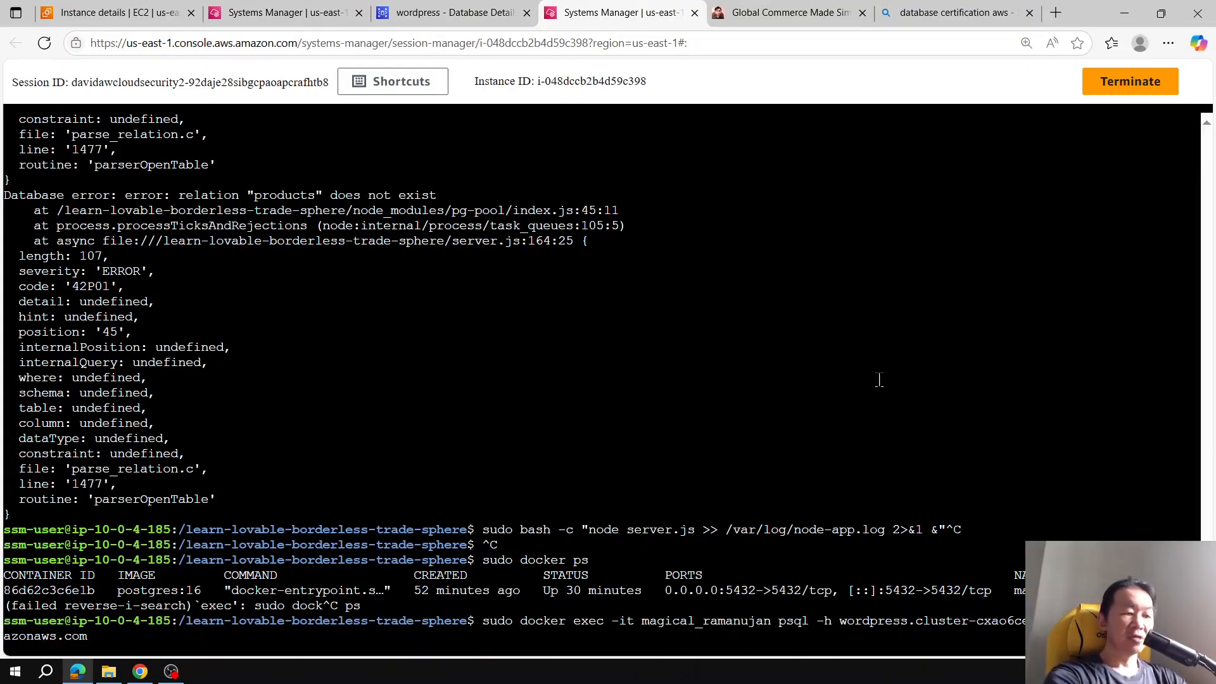
type("-U wordpress")
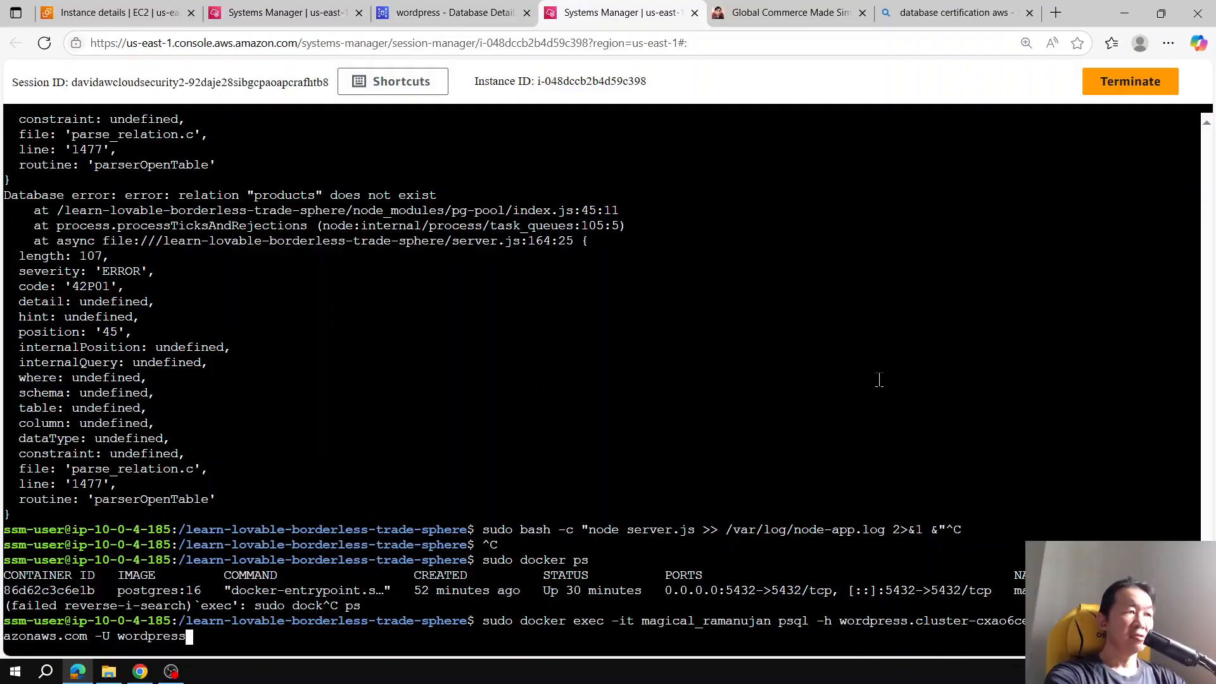
type(" -d")
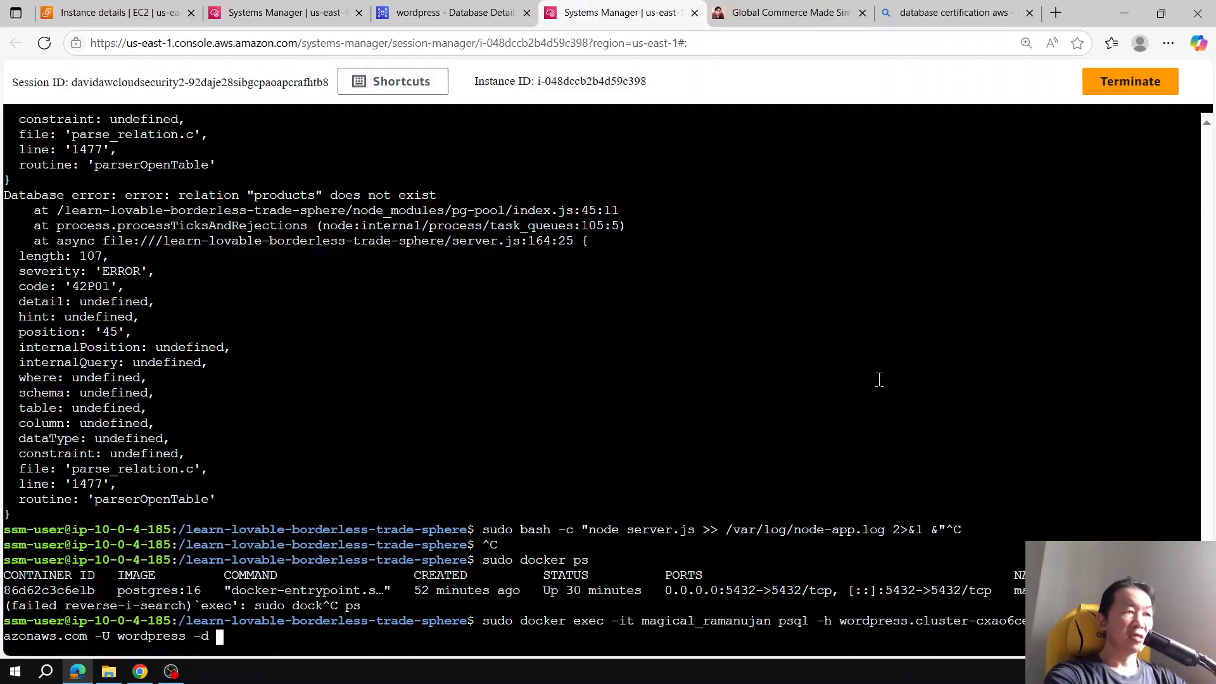
type(" wordpress")
key("Return")
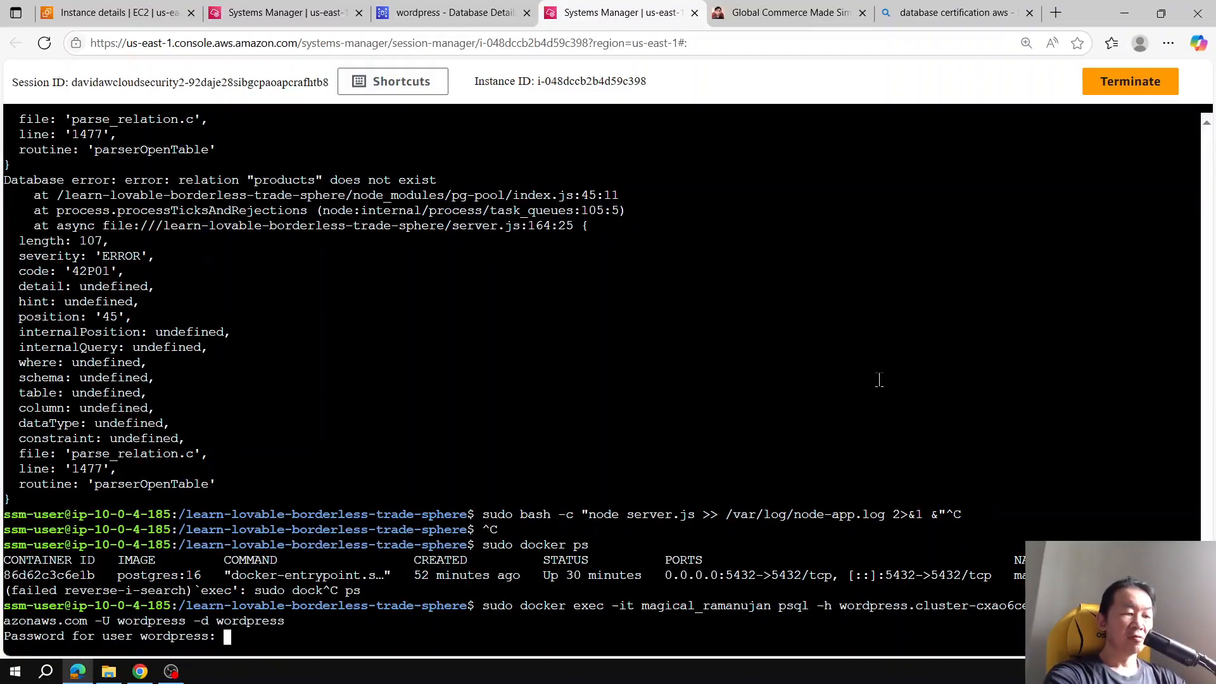
key("Return")
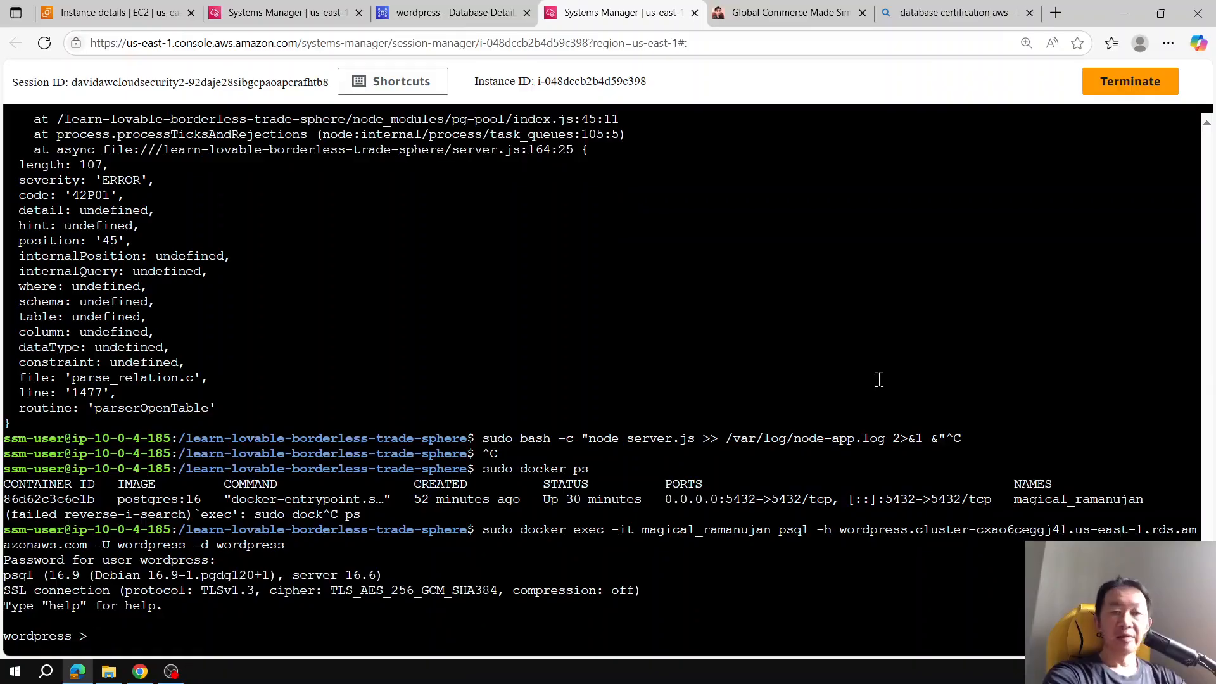
Step: List the databases and the tables in the Aurora wordpress database
type("\\l")
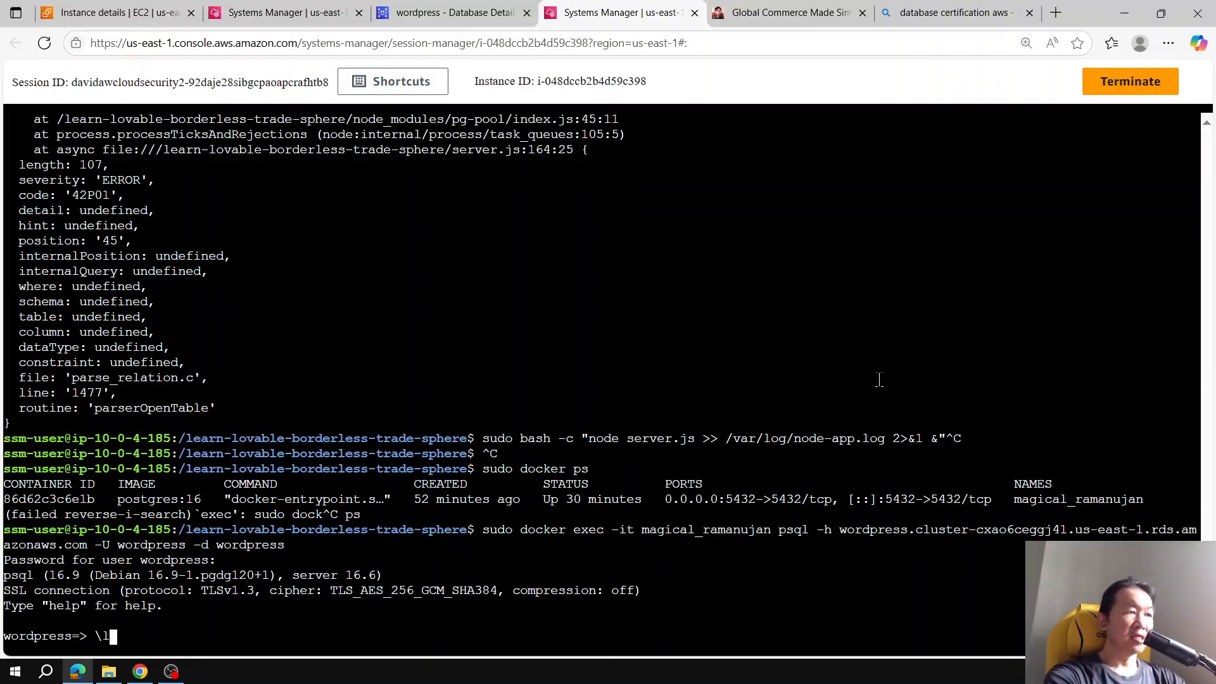
key("Return")
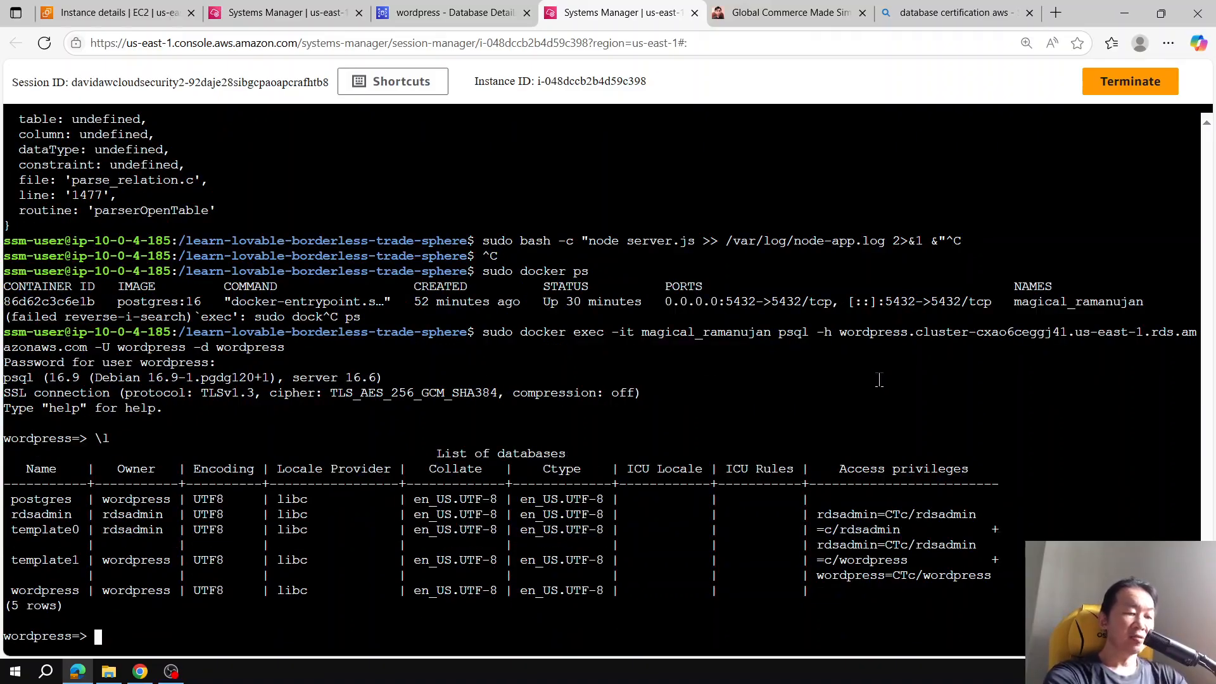
type("\\dt")
key("Return")
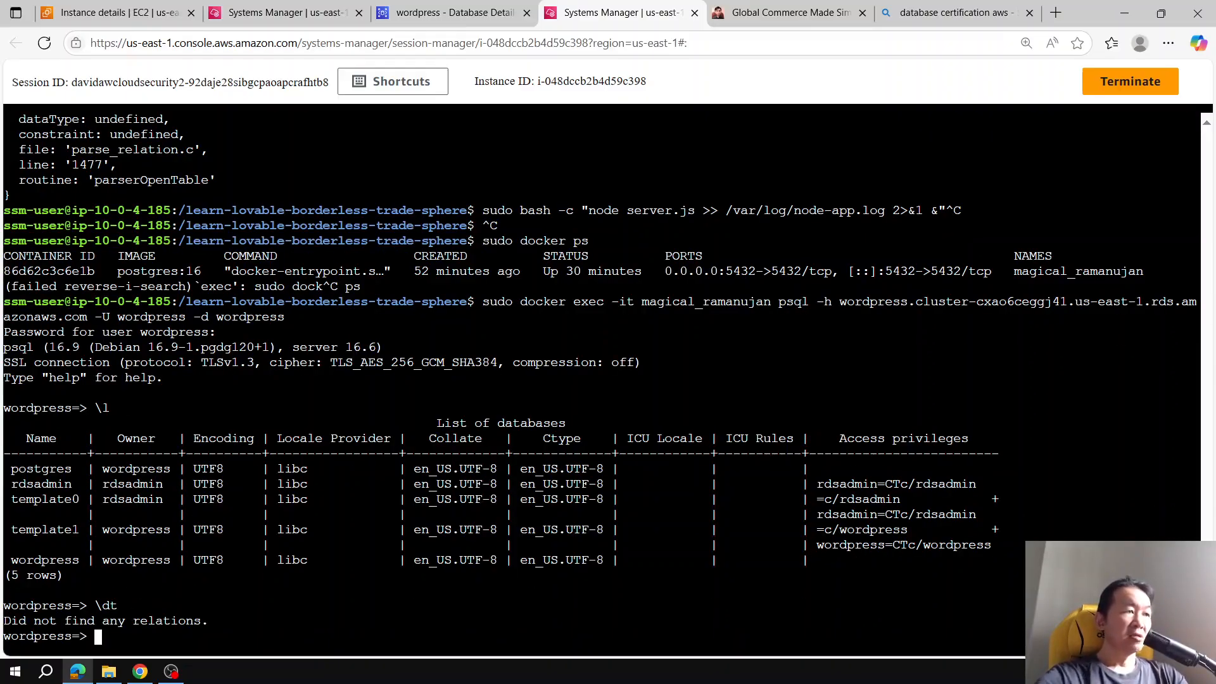
Step: Create the products table with id, name, price, original_price, image, country, flag, rating, reviews, shipping and category columns
left_click(150, 678)
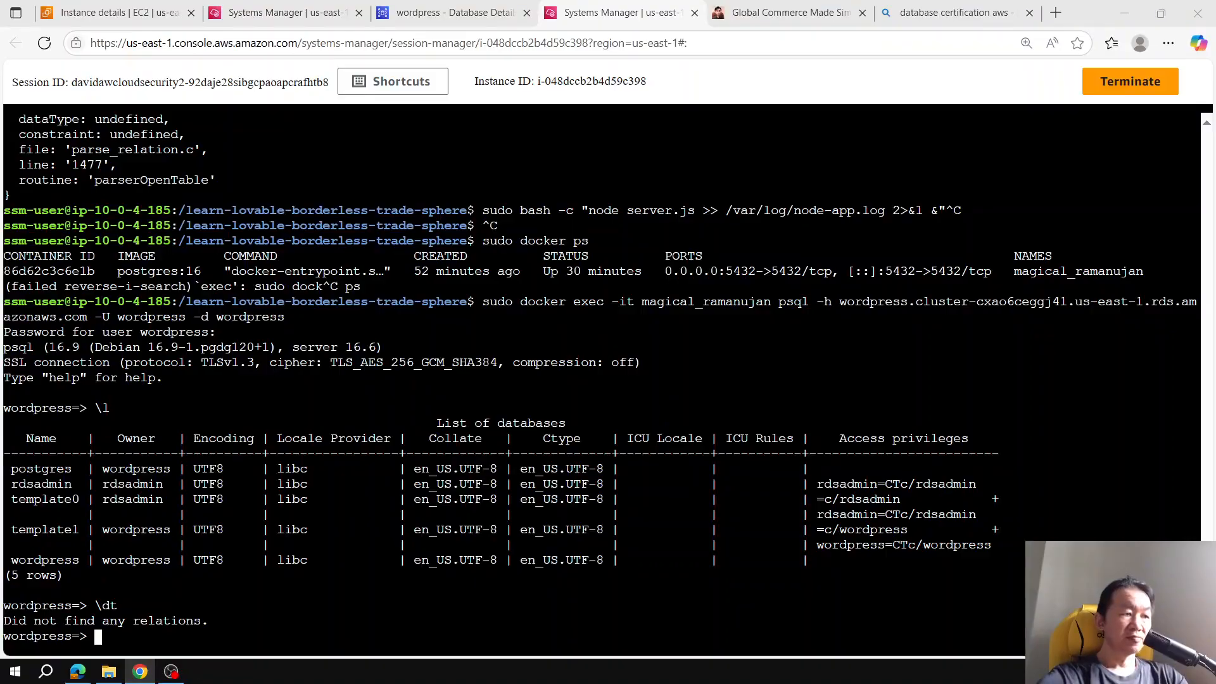
left_click(538, 495)
key("ctrl+v")
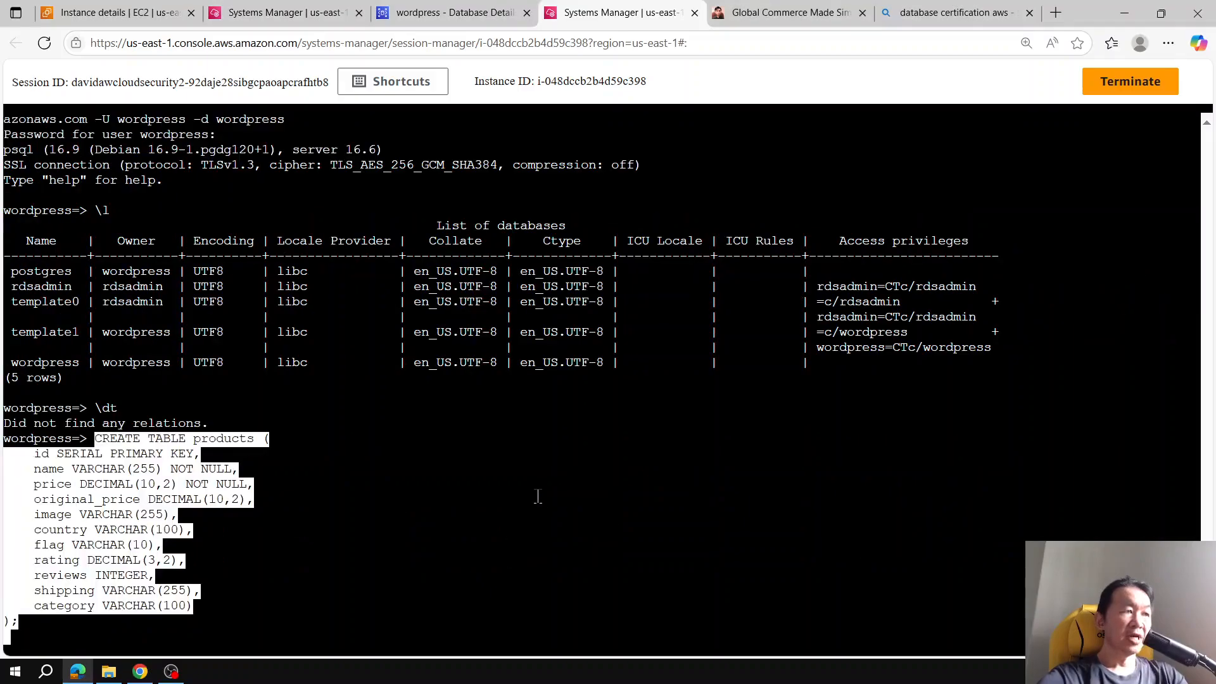
key("Return")
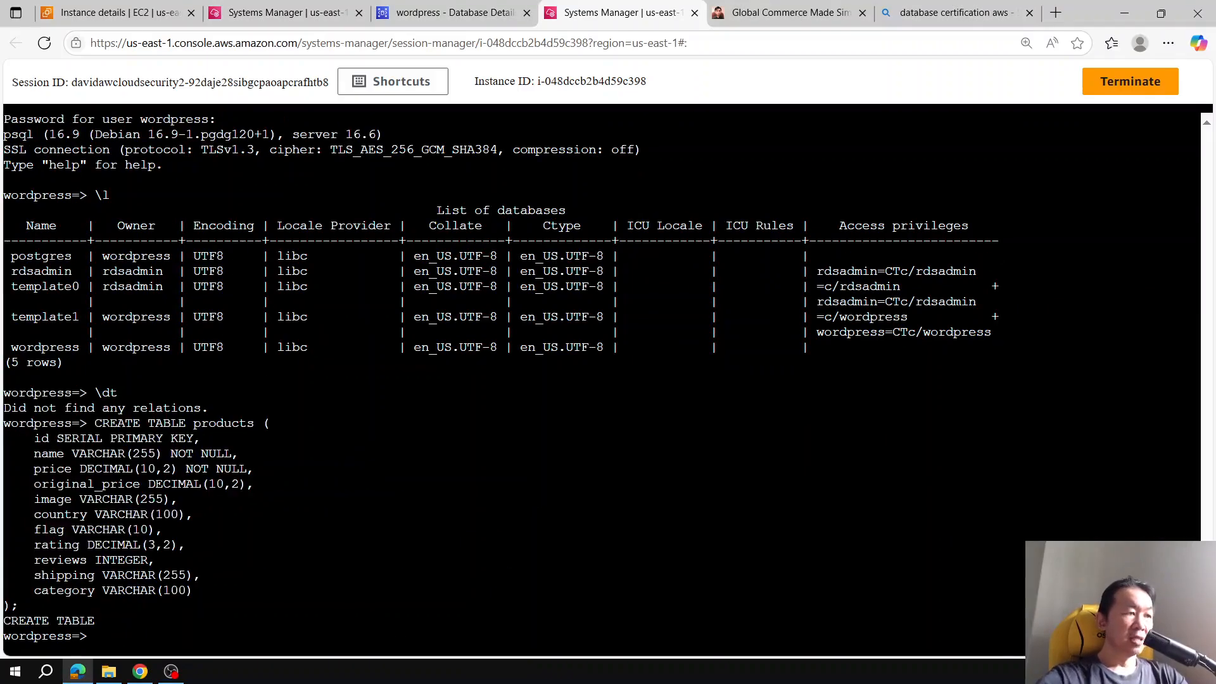
Step: Paste and run the INSERT statement loading the product rows into the products table
key("alt+Tab")
left_click(524, 425)
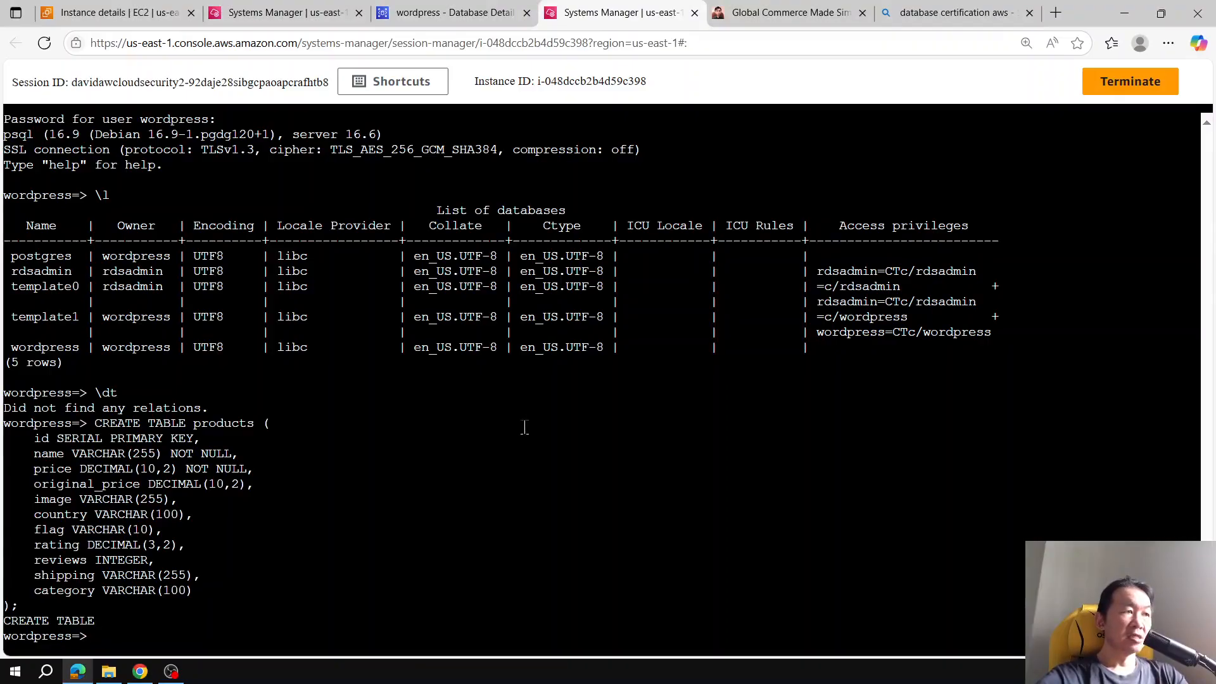
key("ctrl+v")
Step: Query all rows of the products table, then quit psql
type("s")
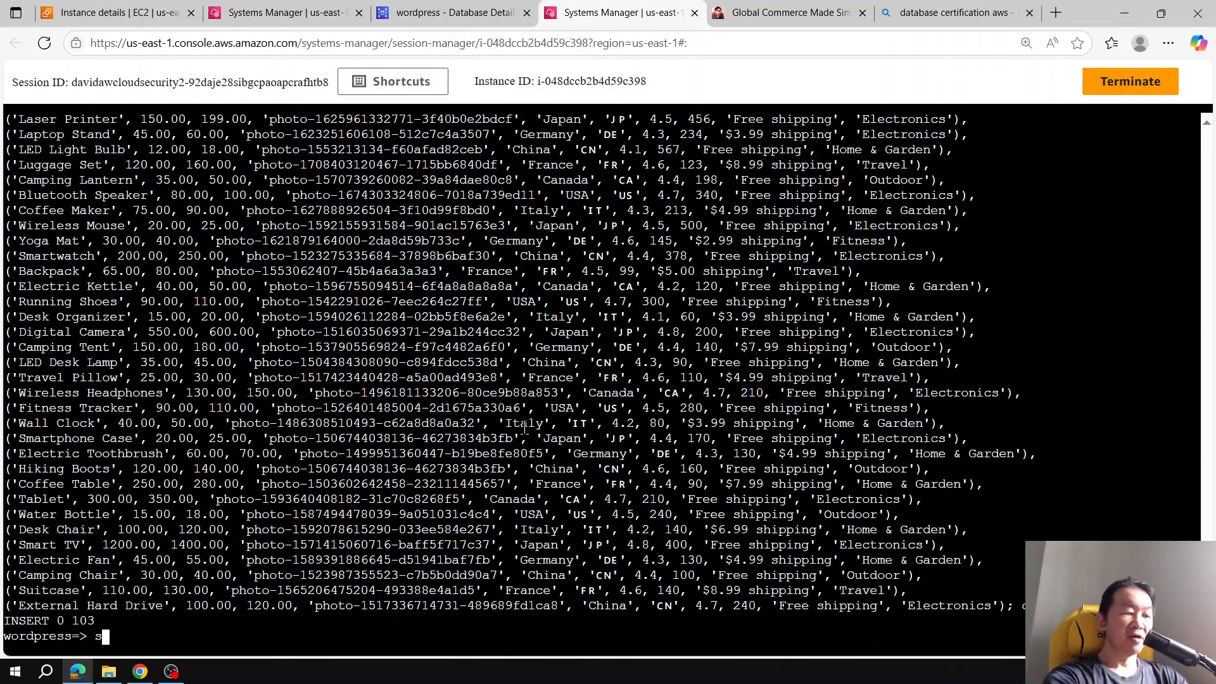
type("elect * ")
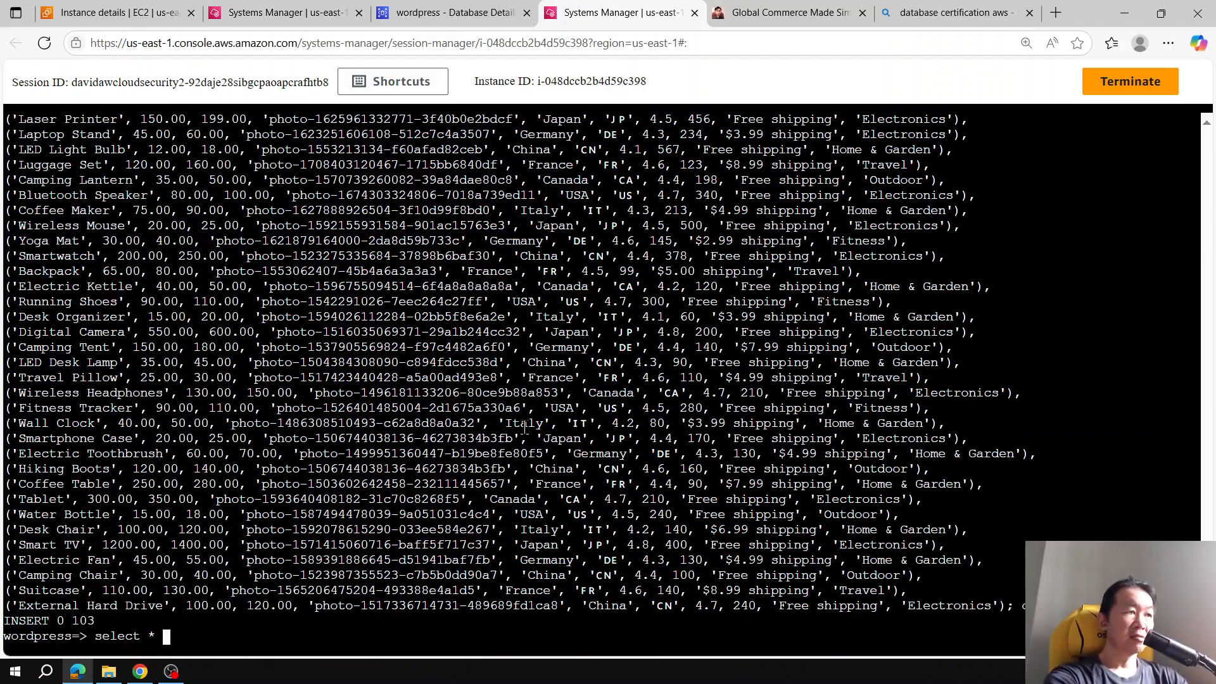
type("from product")
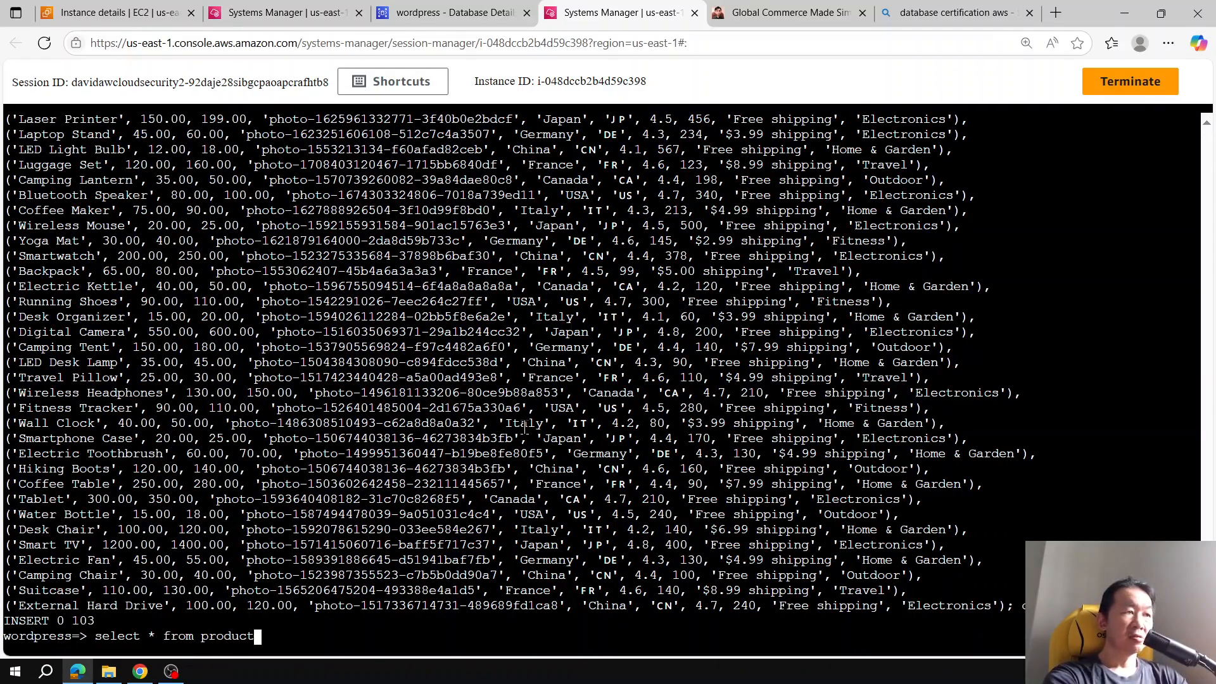
type("s;")
key("Return")
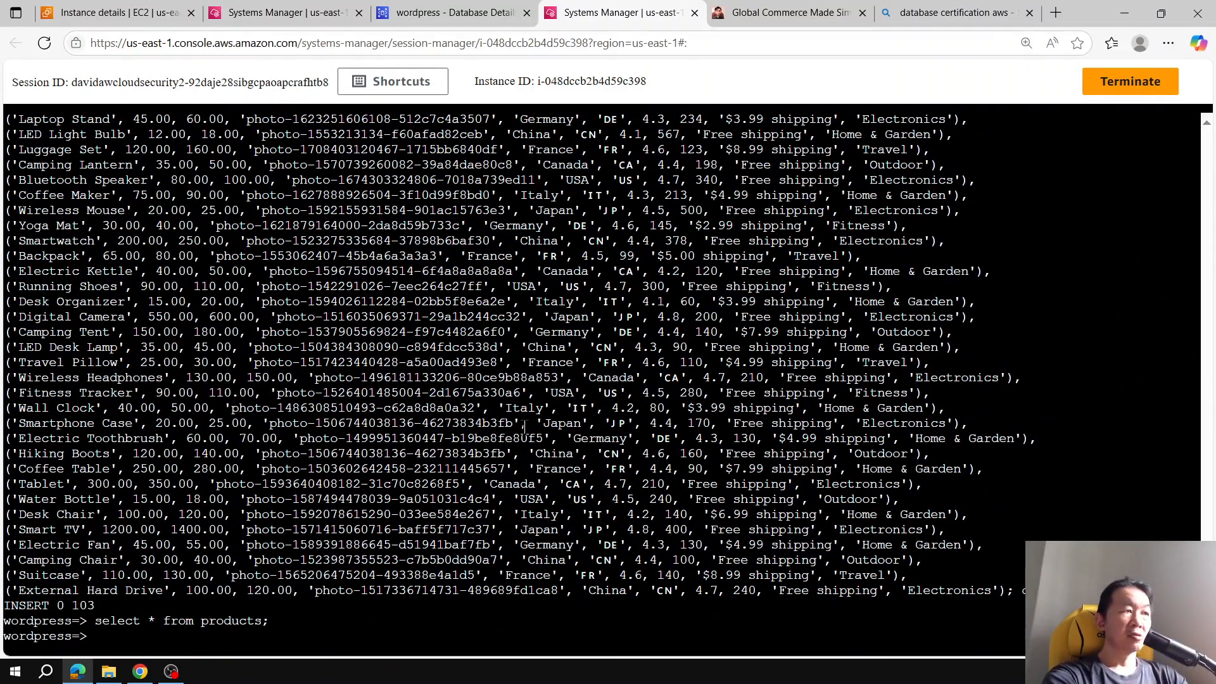
type("\\q")
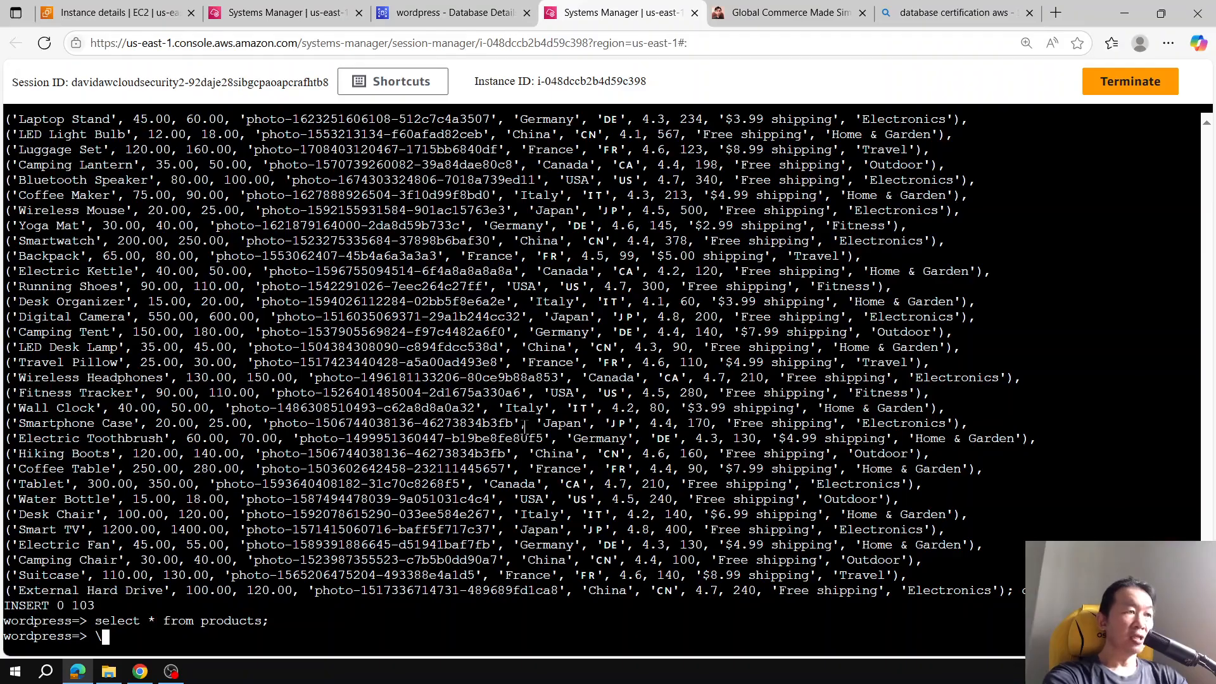
key("Return")
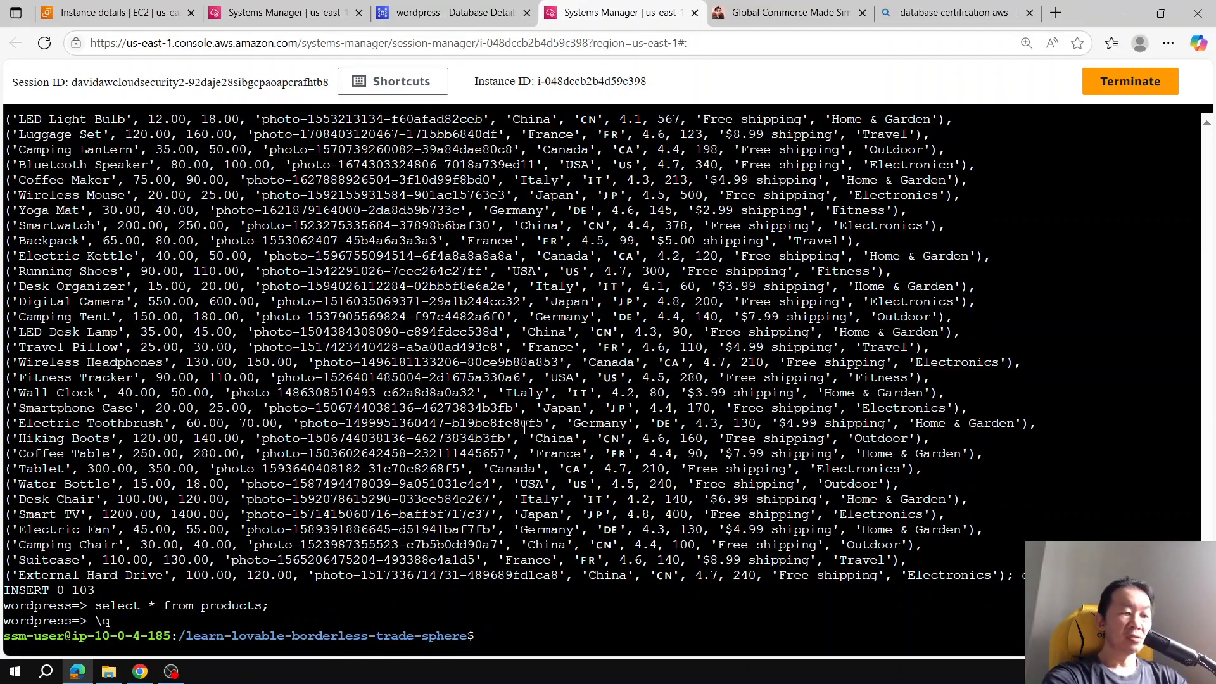
key("ctrl+r")
type("exe")
key("ctrl+c")
Step: Stop the magical_ramanujan Postgres container running on the instance
type("sudo docker container ps")
key("Return")
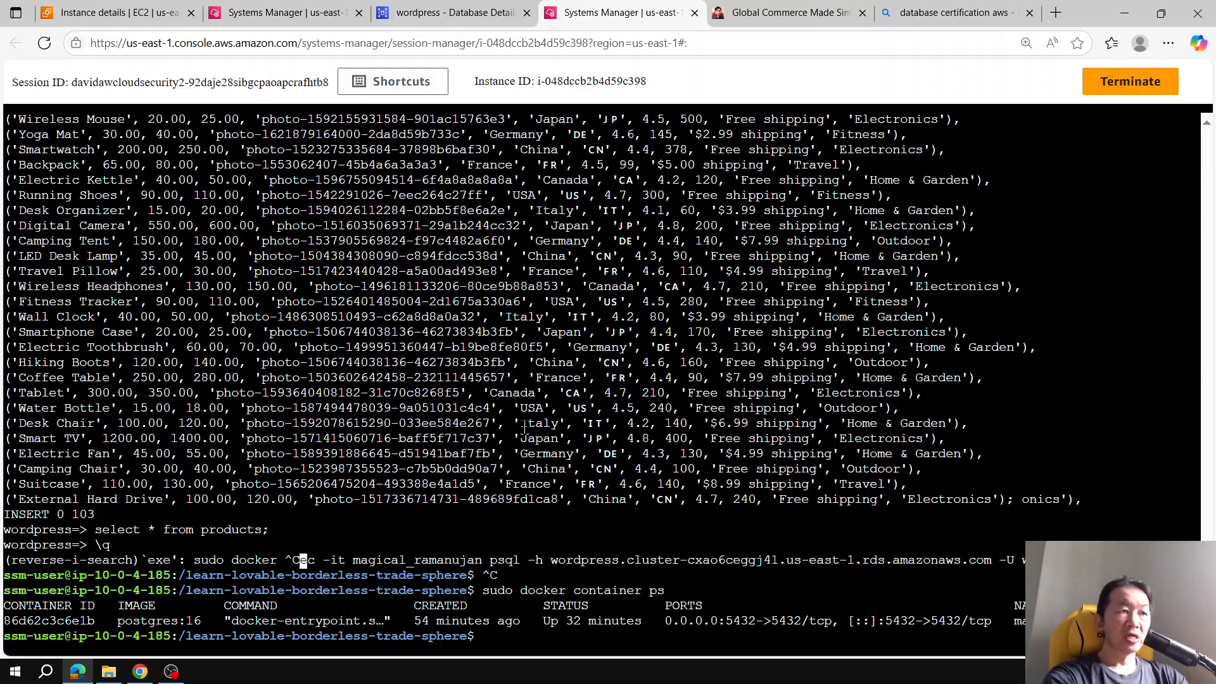
key("Up")
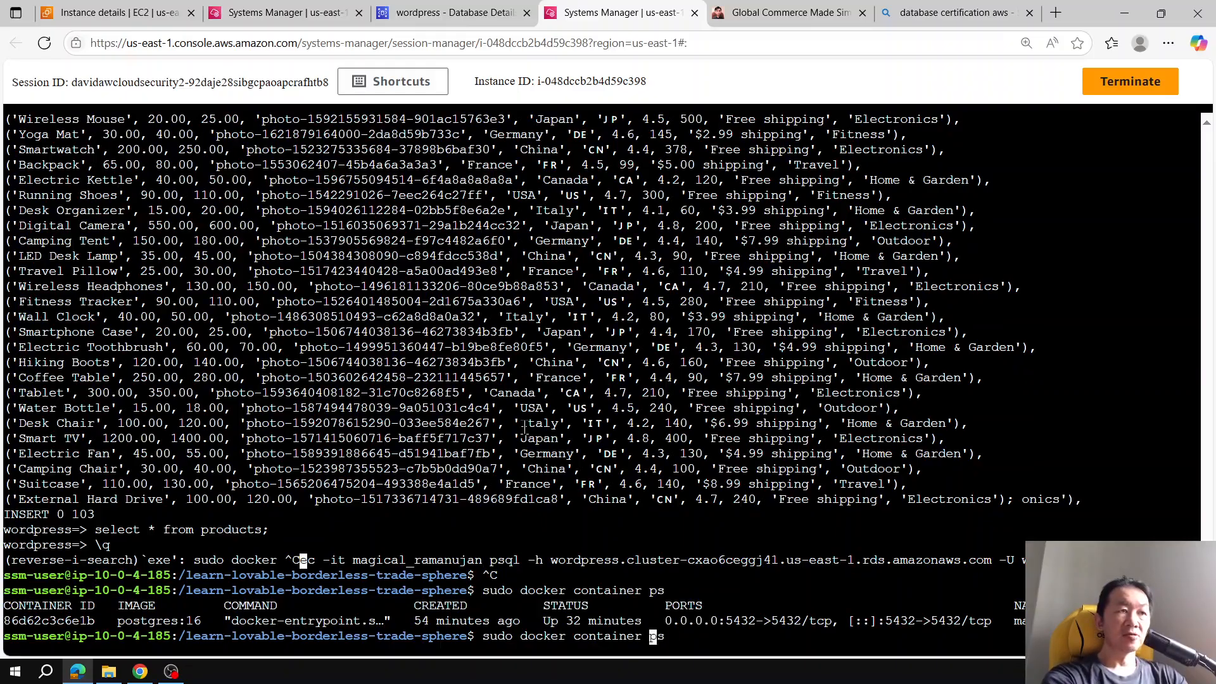
key("Right")
key("Right")
key("Right")
key("BackSpace")
key("BackSpace")
key("BackSpace")
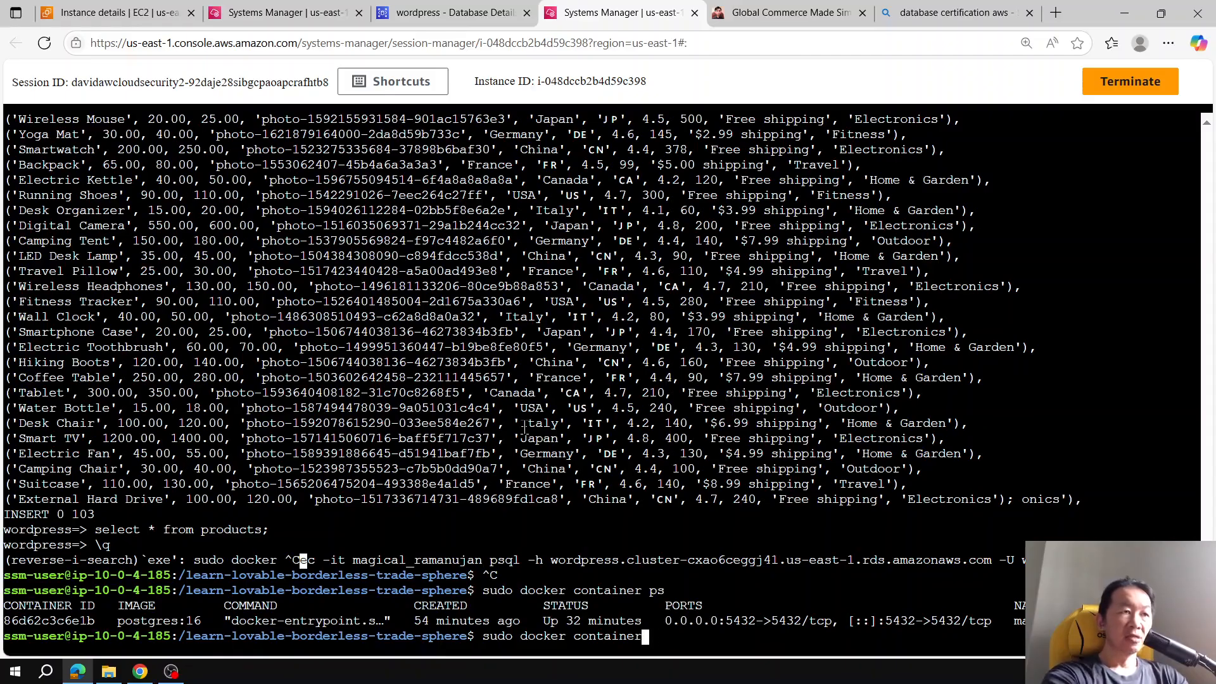
type("stop magi")
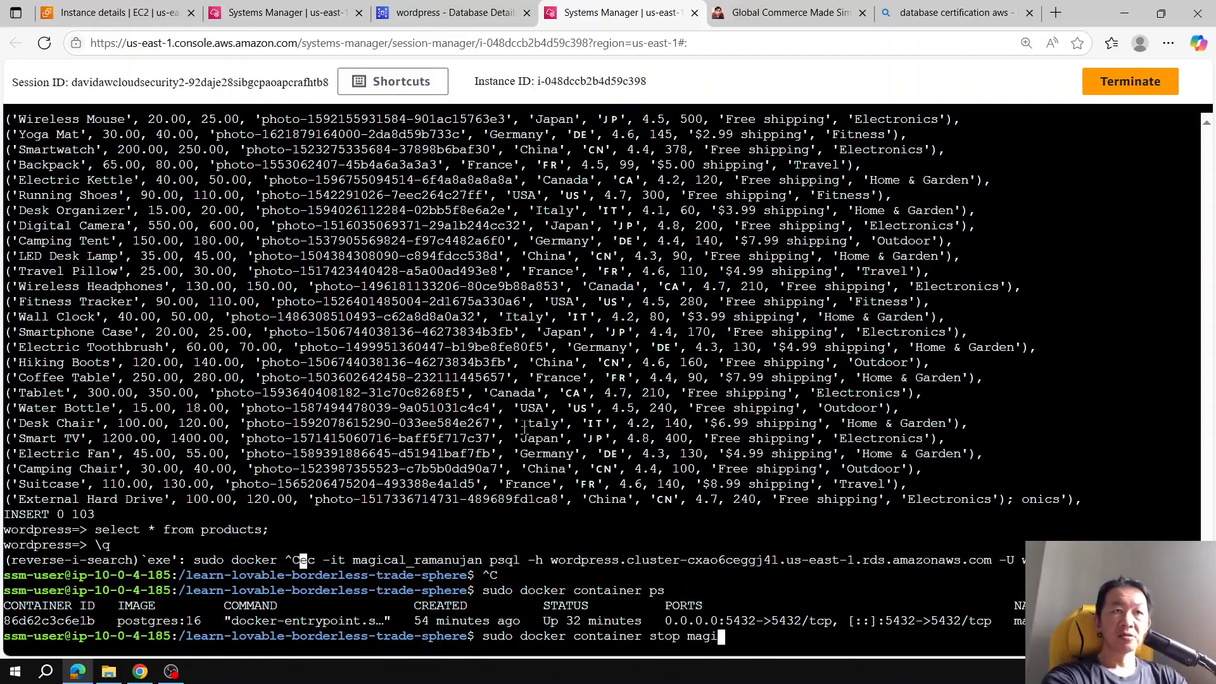
type("cal_ramaniujan")
key("Return")
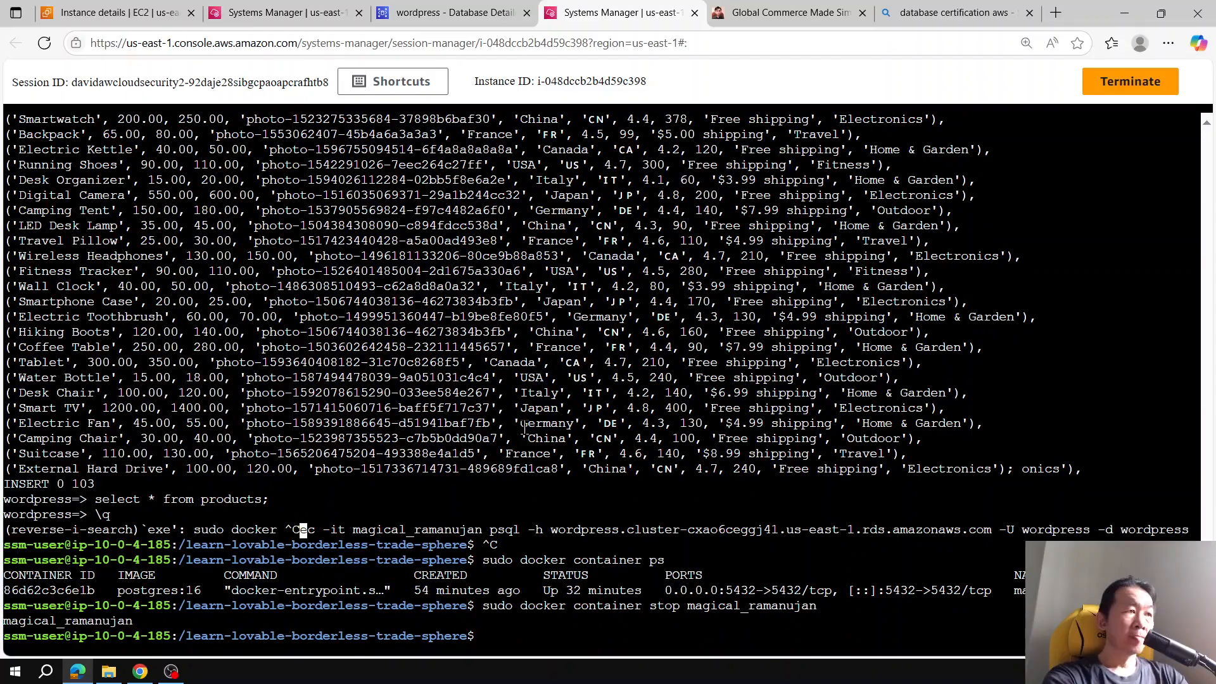
Step: List running Docker containers, then reload the GlobalTrade store's search results for mac
type("sudo docker ps")
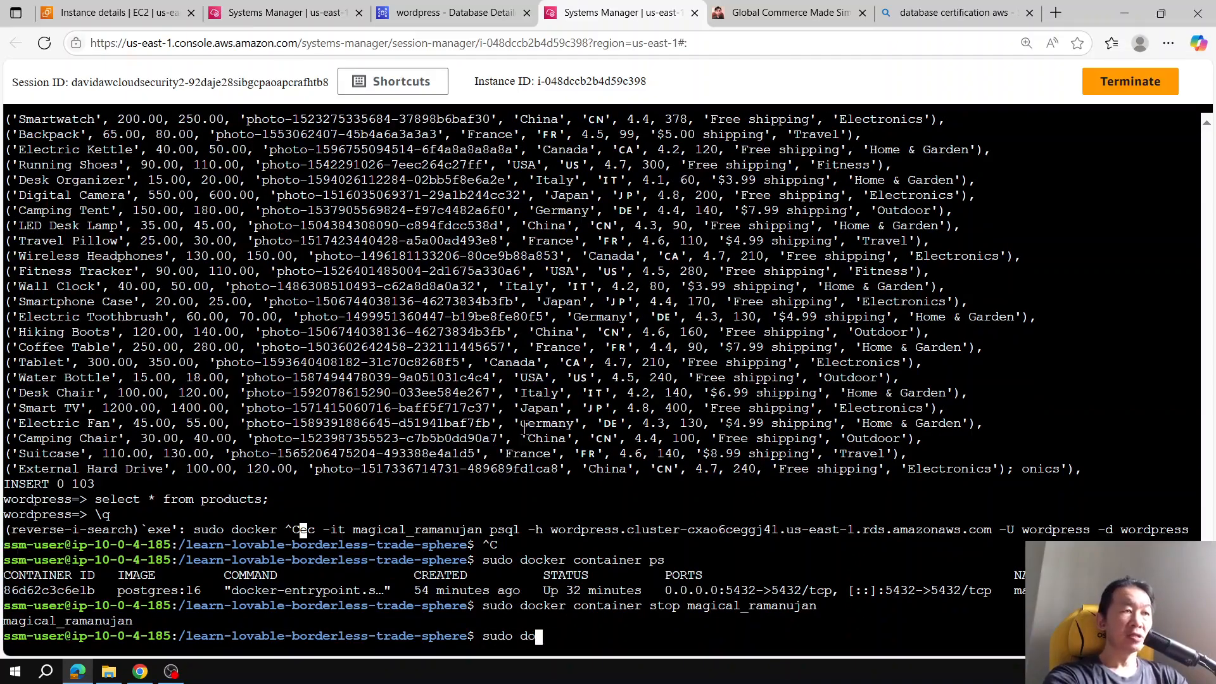
key("Return")
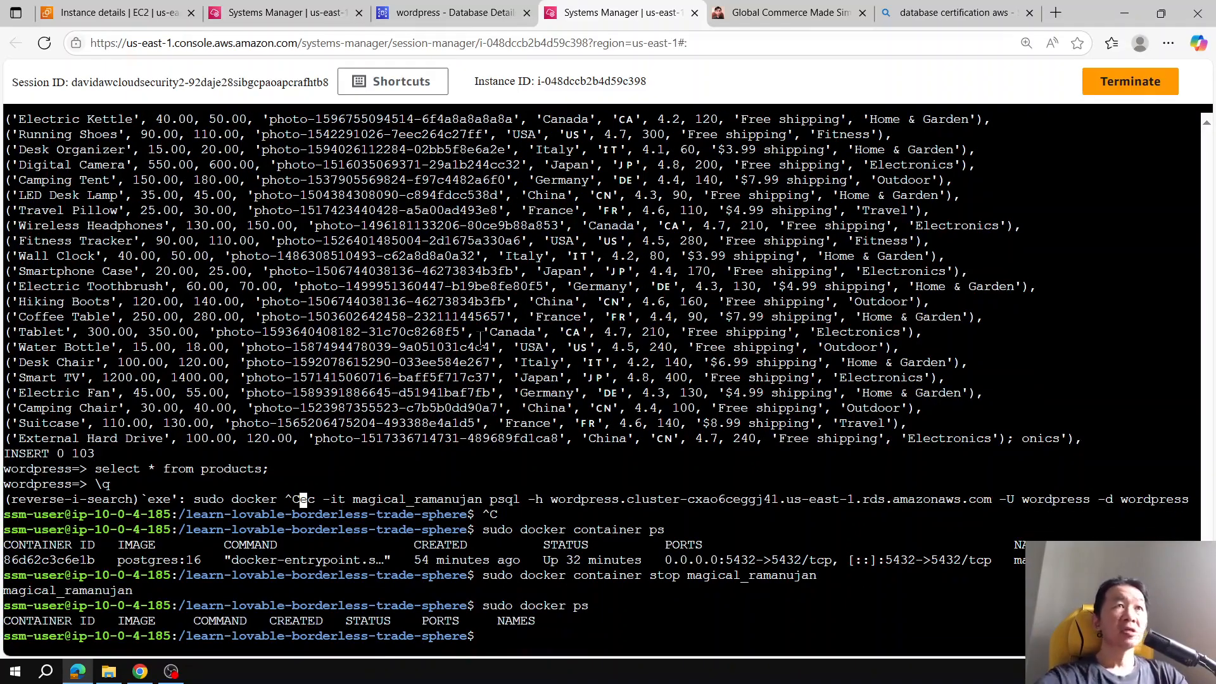
left_click(788, 13)
left_click(104, 295)
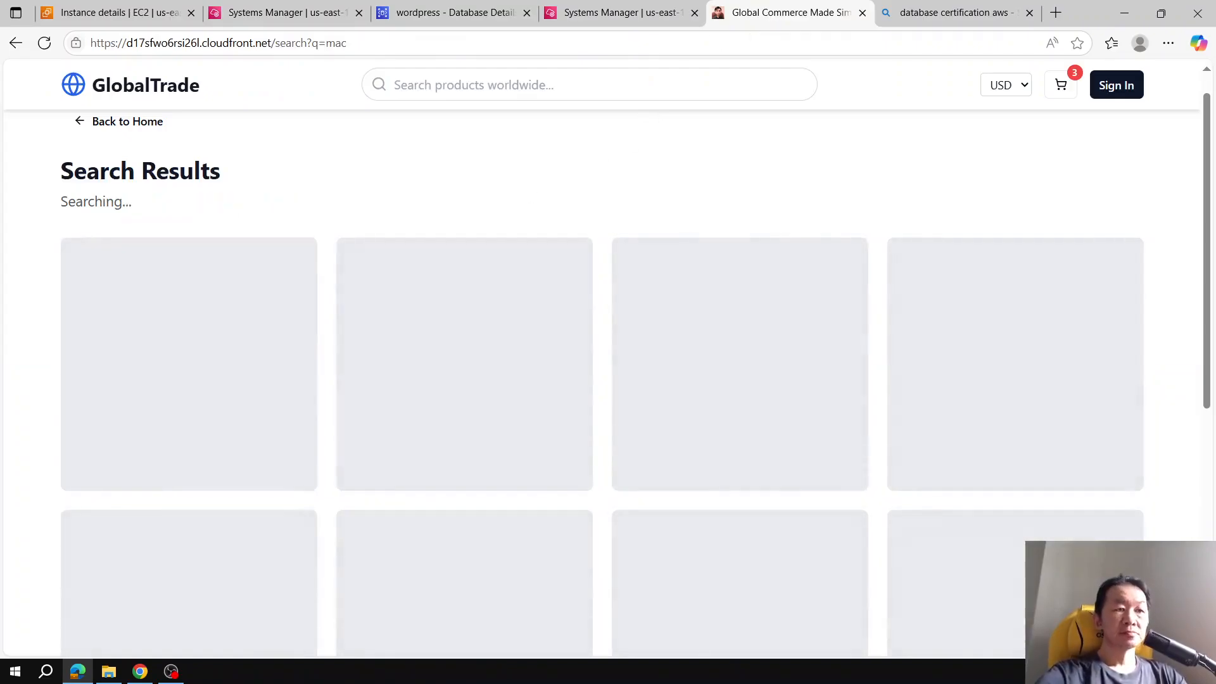
Step: Recall and run the command that displays /var/log/node-app.log in the Session Manager terminal
left_click(602, 10)
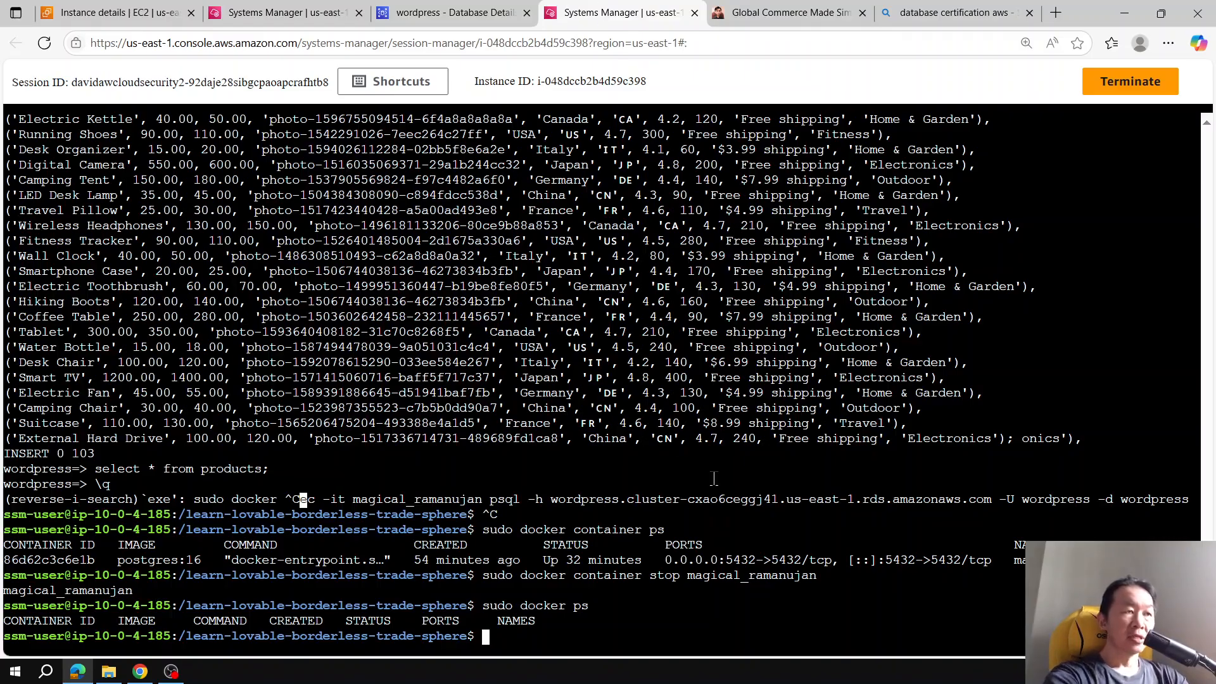
key("ctrl+r")
type("var")
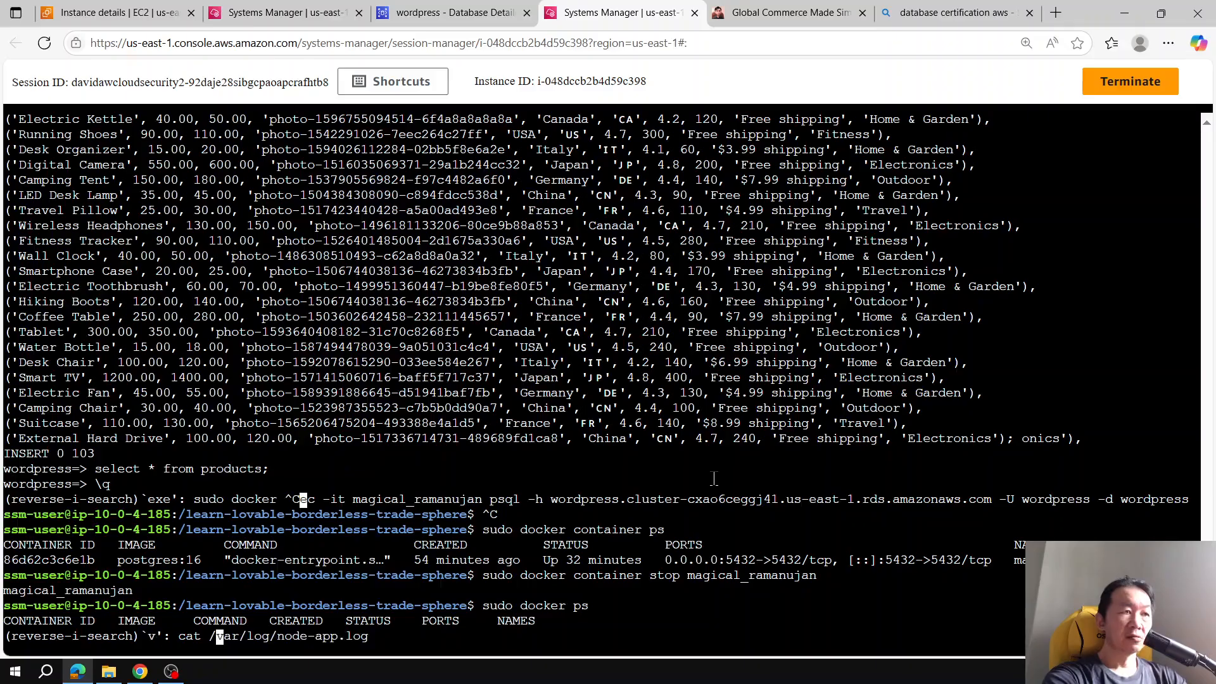
key("Return")
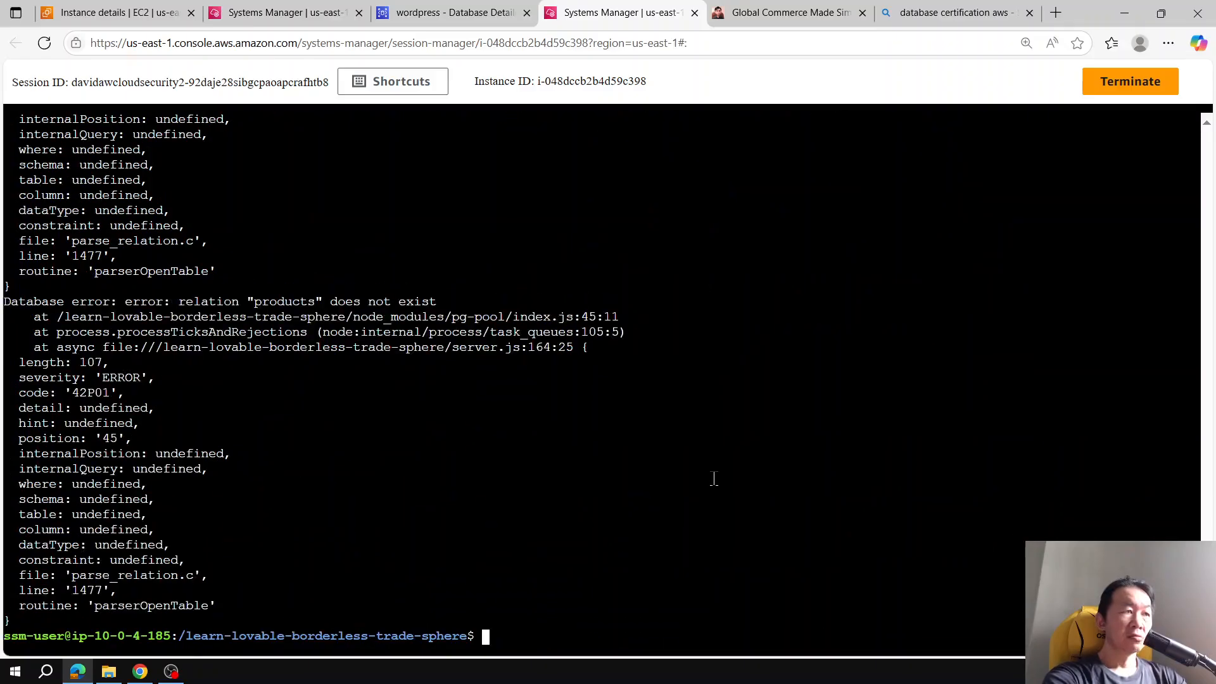
Step: Follow /var/log/node-app.log live by running sudo tail -f on it
key("Up")
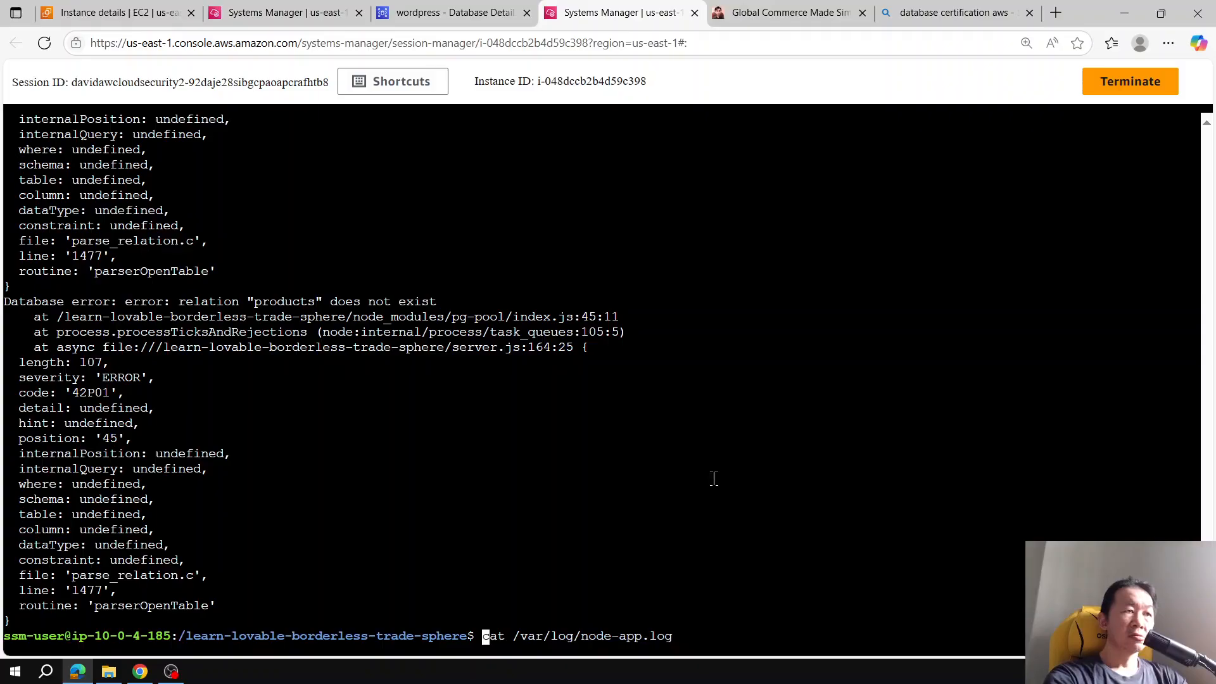
key("Right")
key("Right")
key("Right")
key("BackSpace")
key("BackSpace")
key("BackSpace")
key("BackSpace")
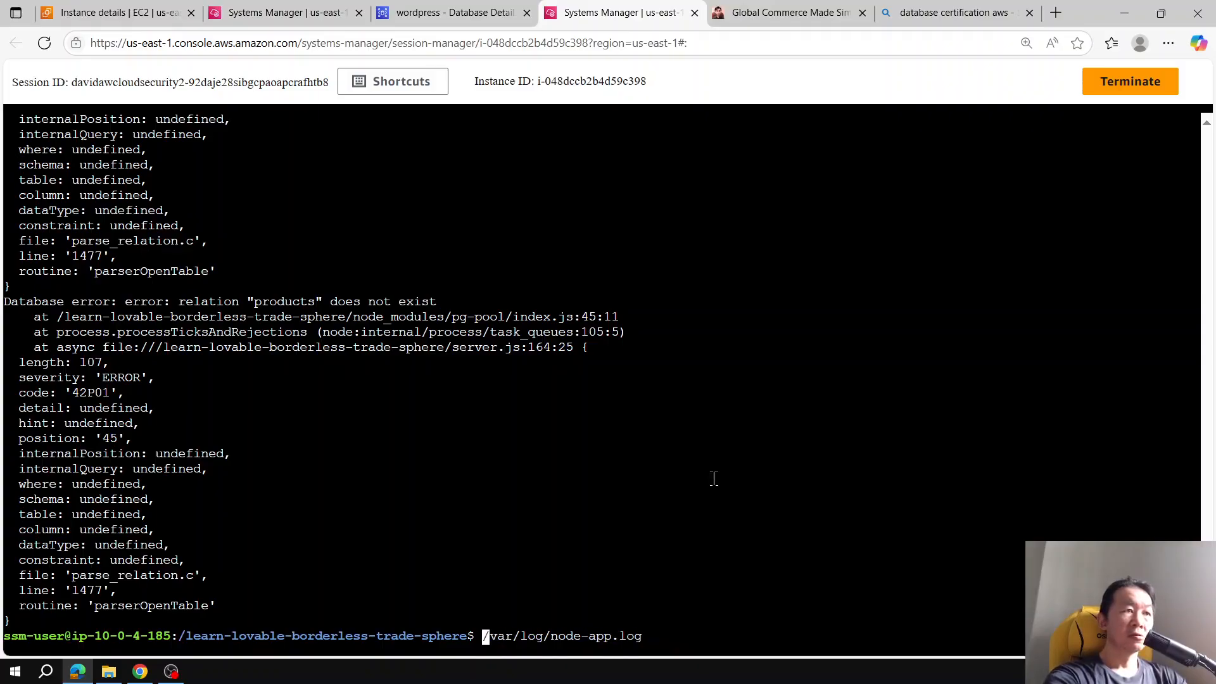
type("sudo tail -f")
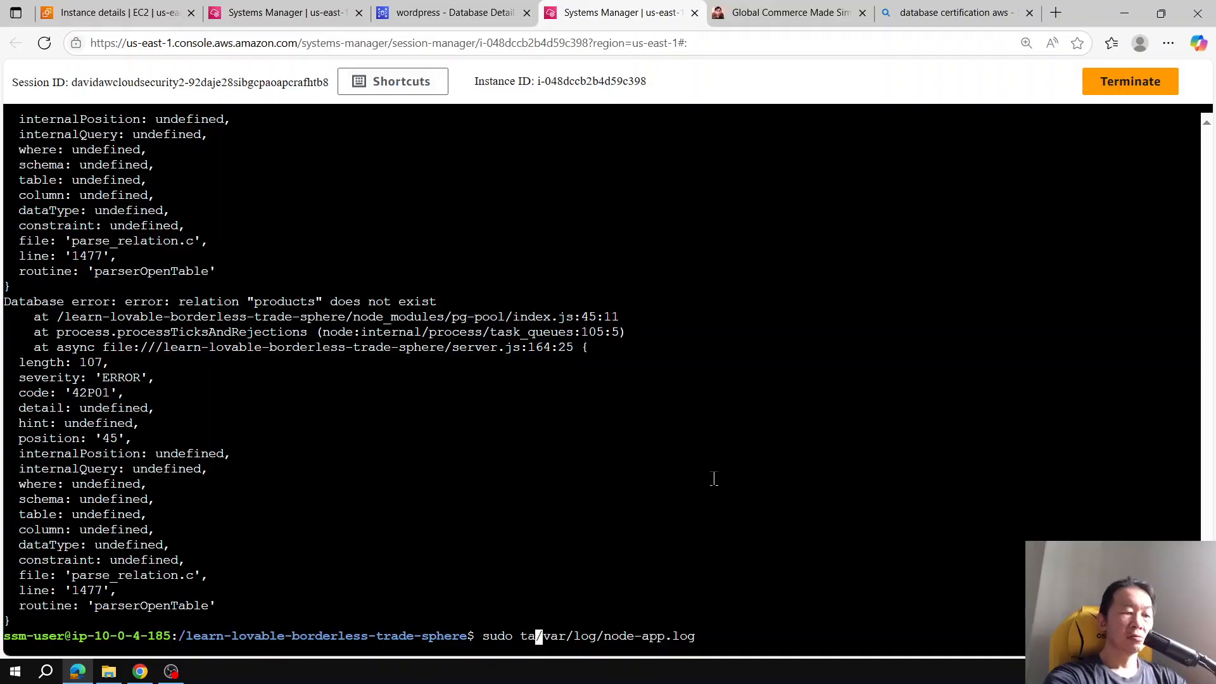
key("Return")
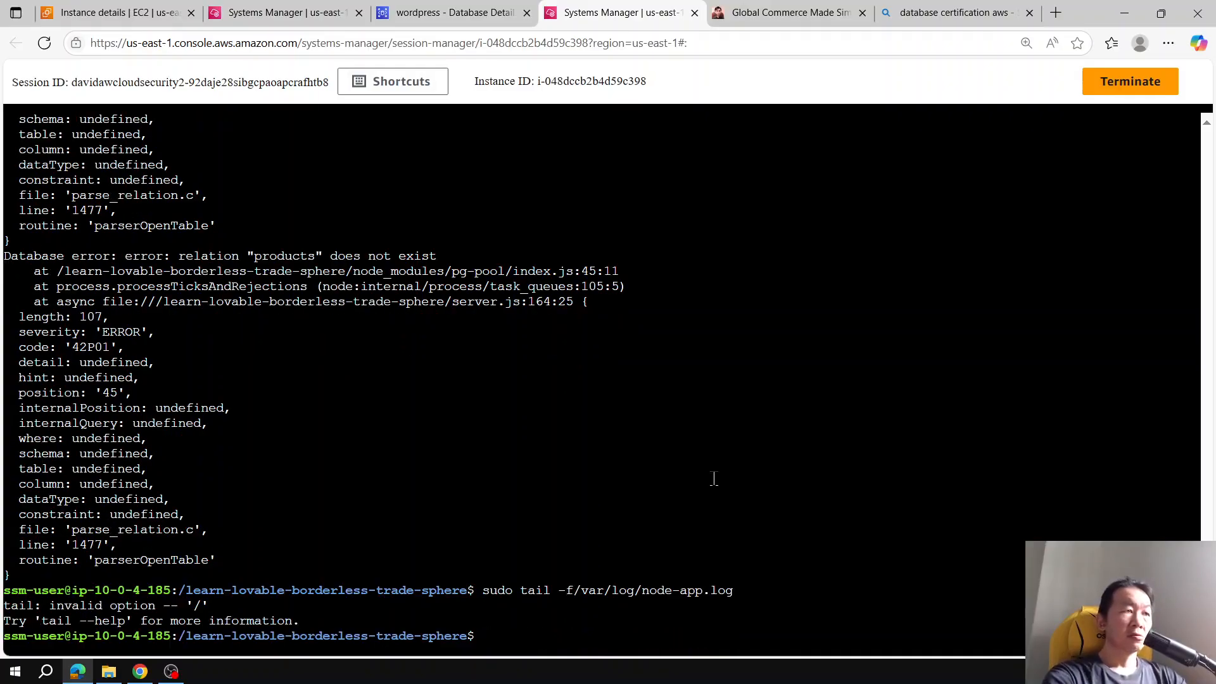
key("Up")
key("Home")
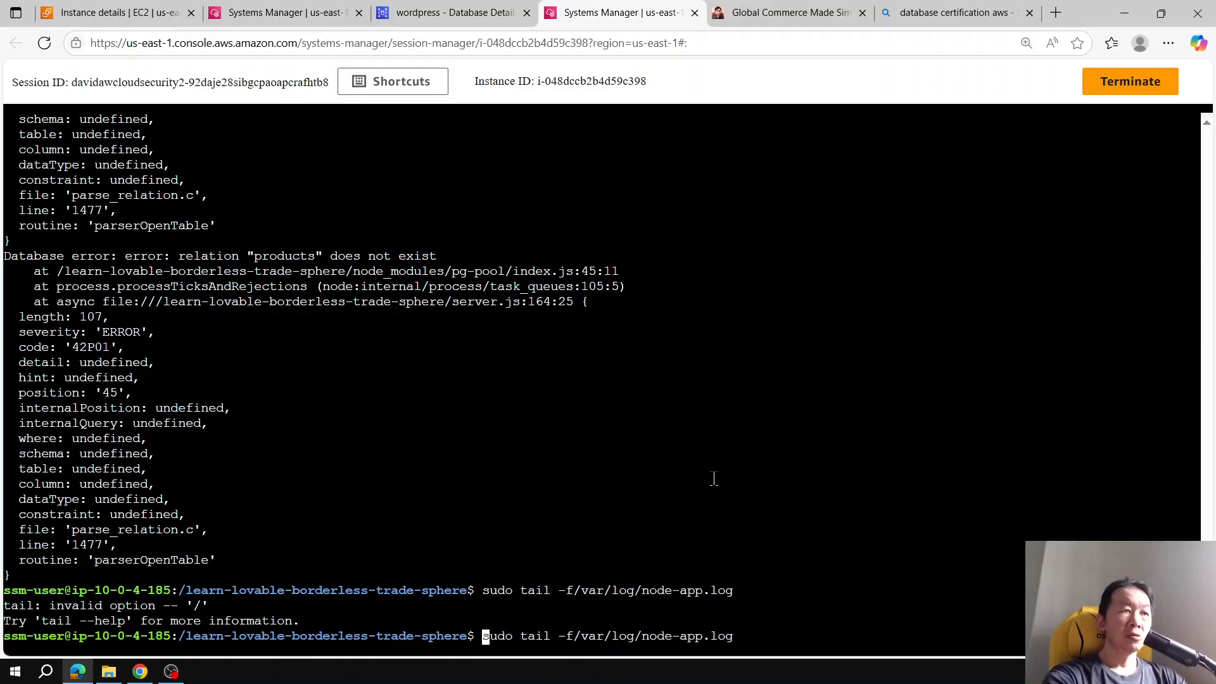
key("Right")
key("Right")
key("Right")
key("Right")
key("Right")
key("Right")
key("Right")
key("Right")
key("Right")
key("Right")
key("Right")
key("Right")
key("Right")
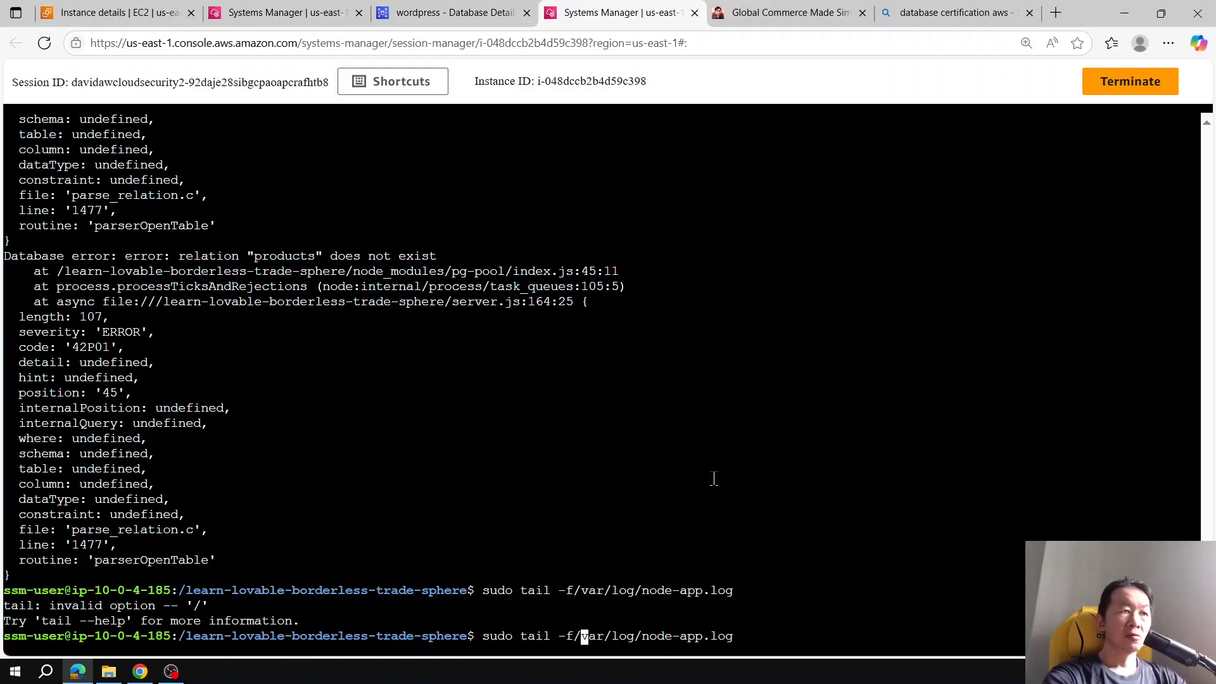
key("Return")
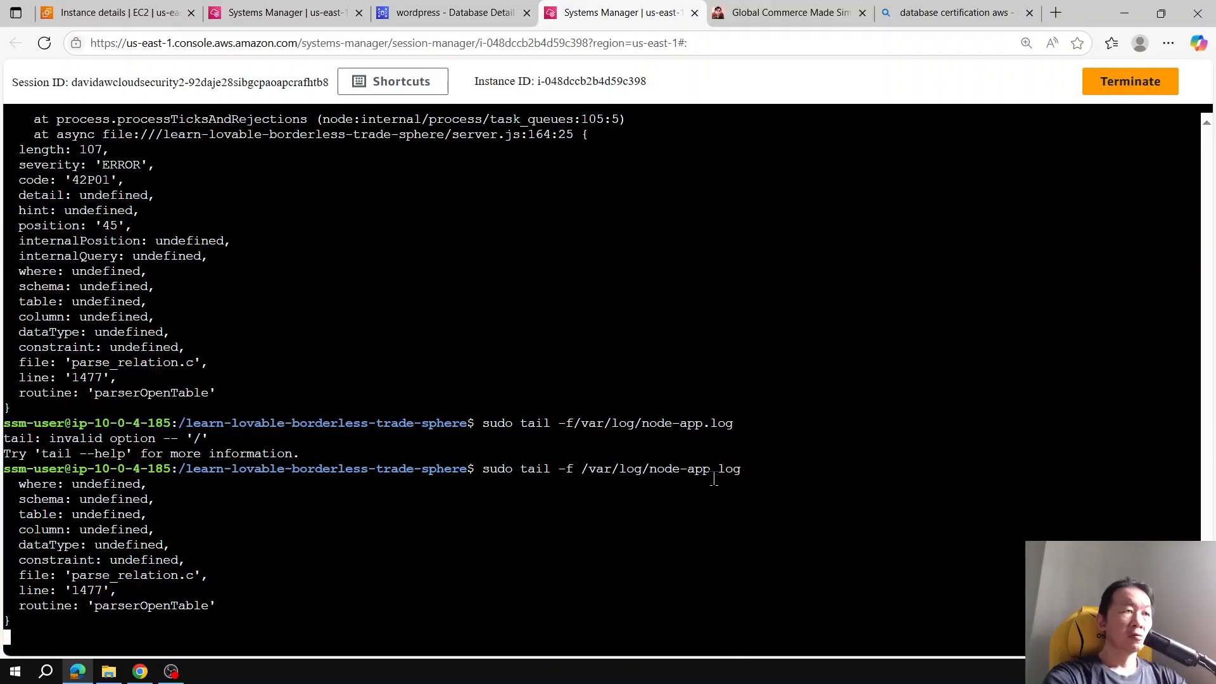
Step: Switch to the GlobalTrade store and search its products for Running
left_click(782, 12)
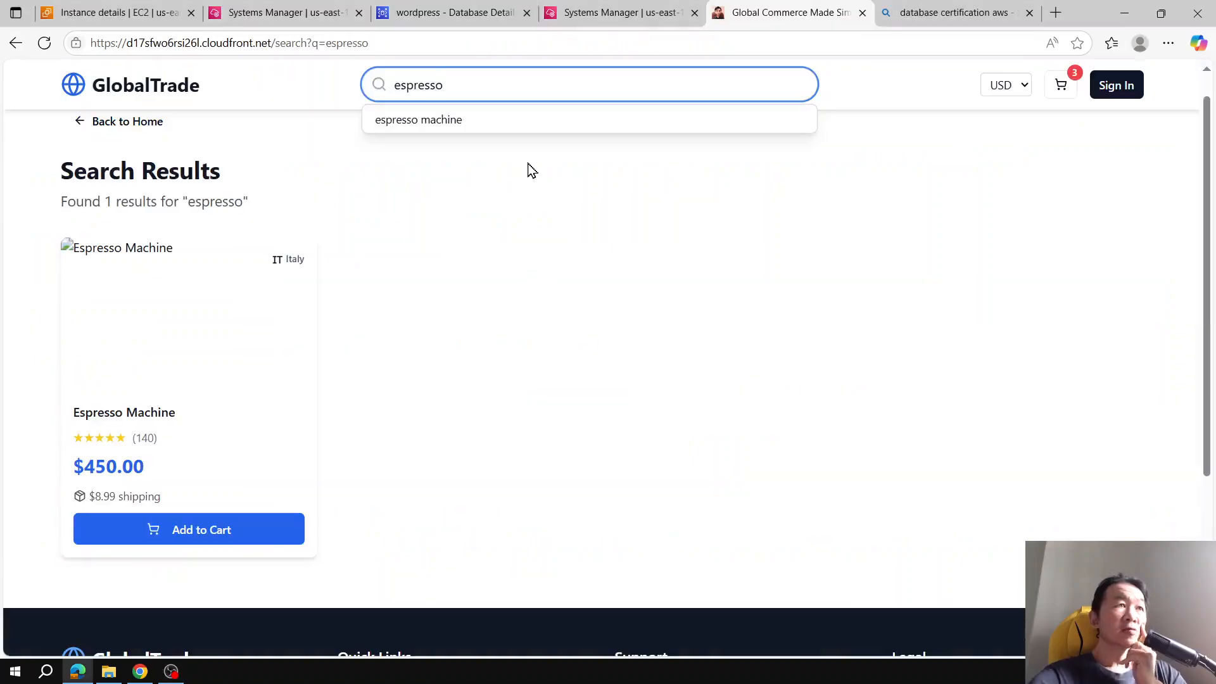
left_click(464, 122)
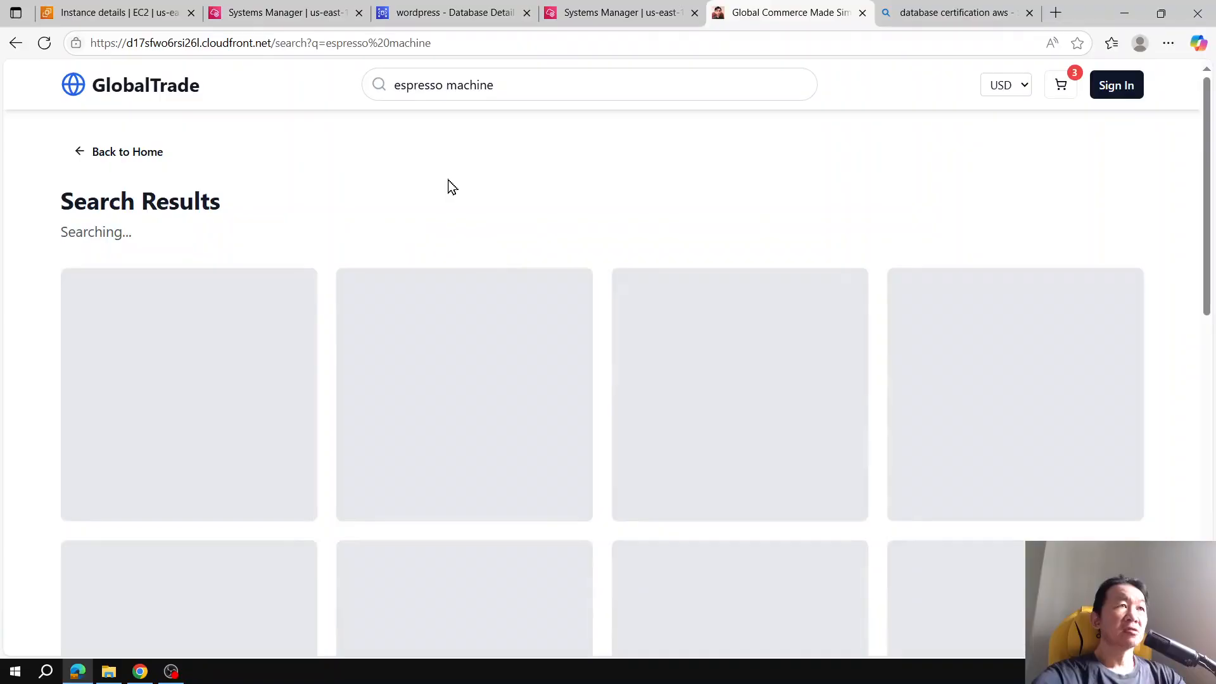
key("alt+Left")
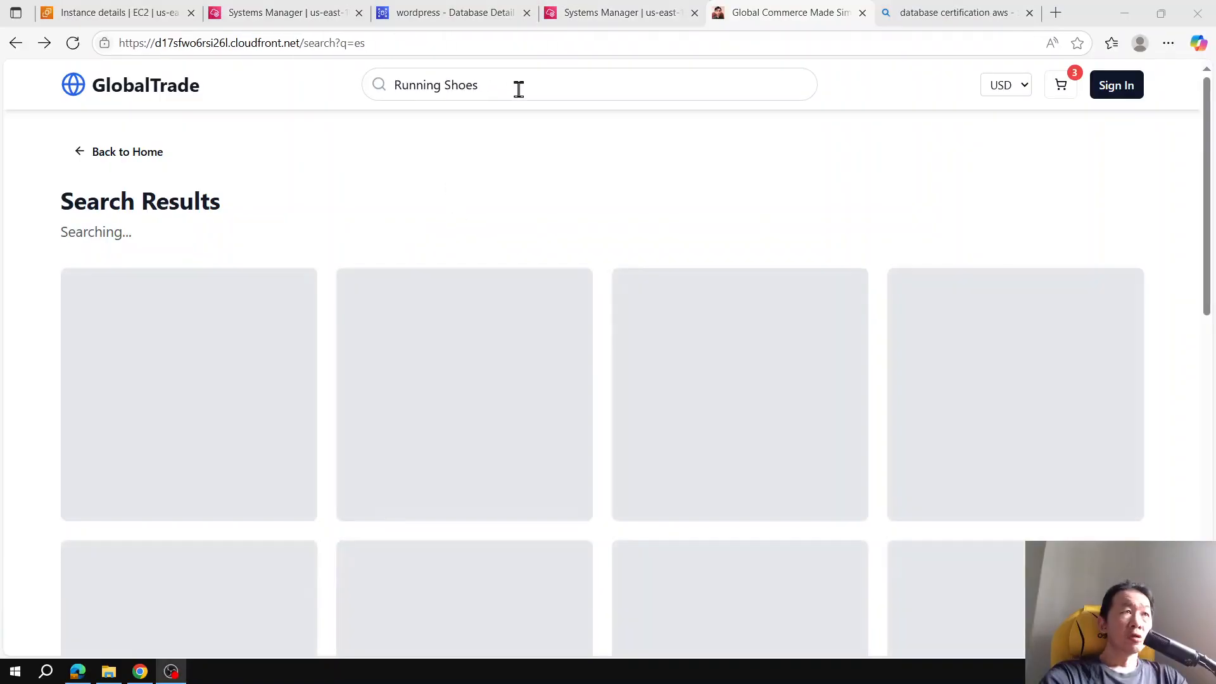
triple_click(518, 89)
type("R")
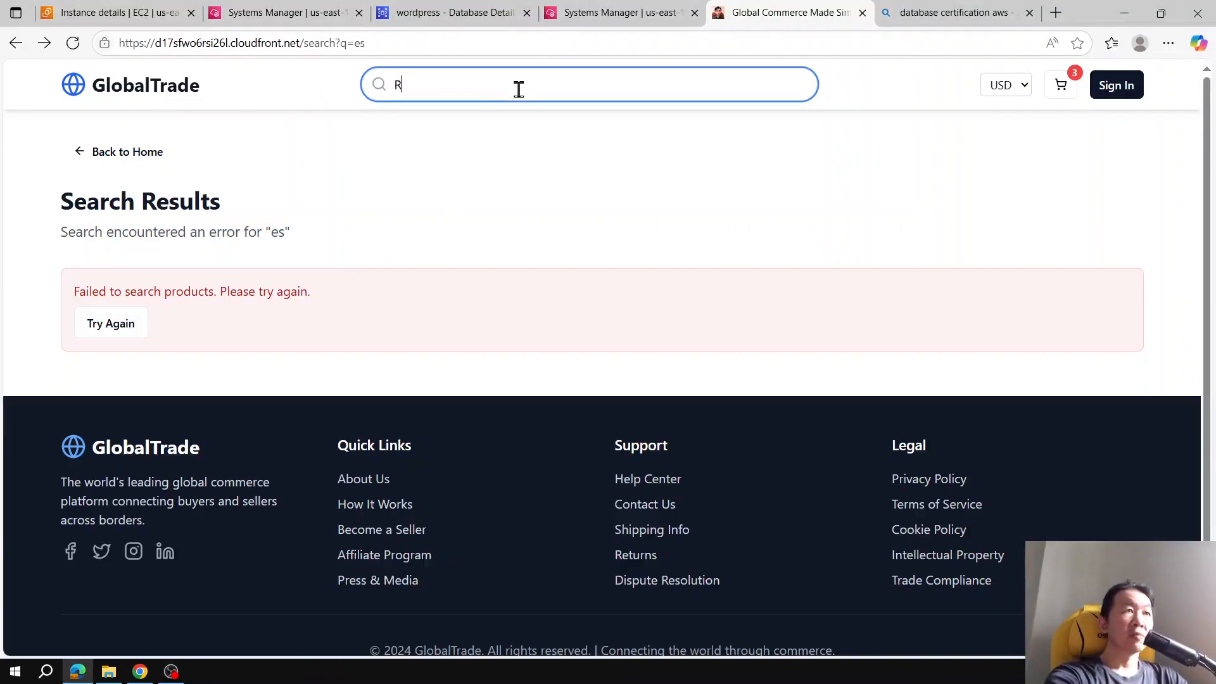
key("Return")
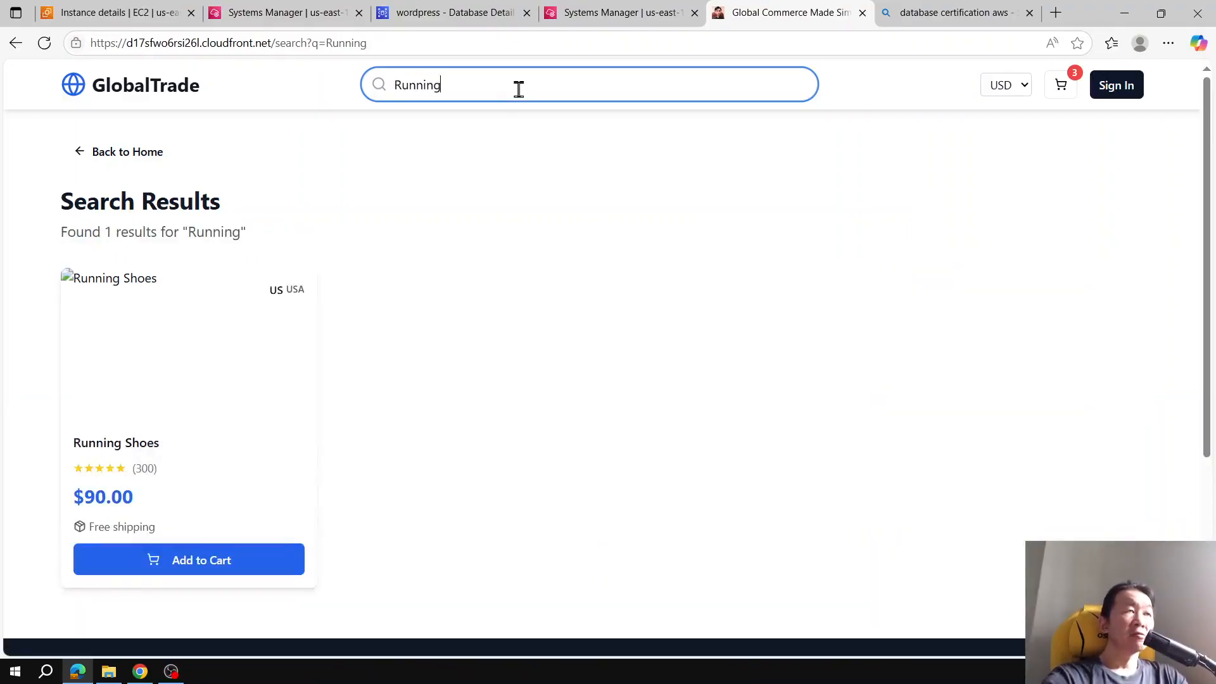
Step: Search the store for es and scroll through the results
triple_click(518, 89)
type("es")
key("Return")
scroll(606, 249, "down", 5)
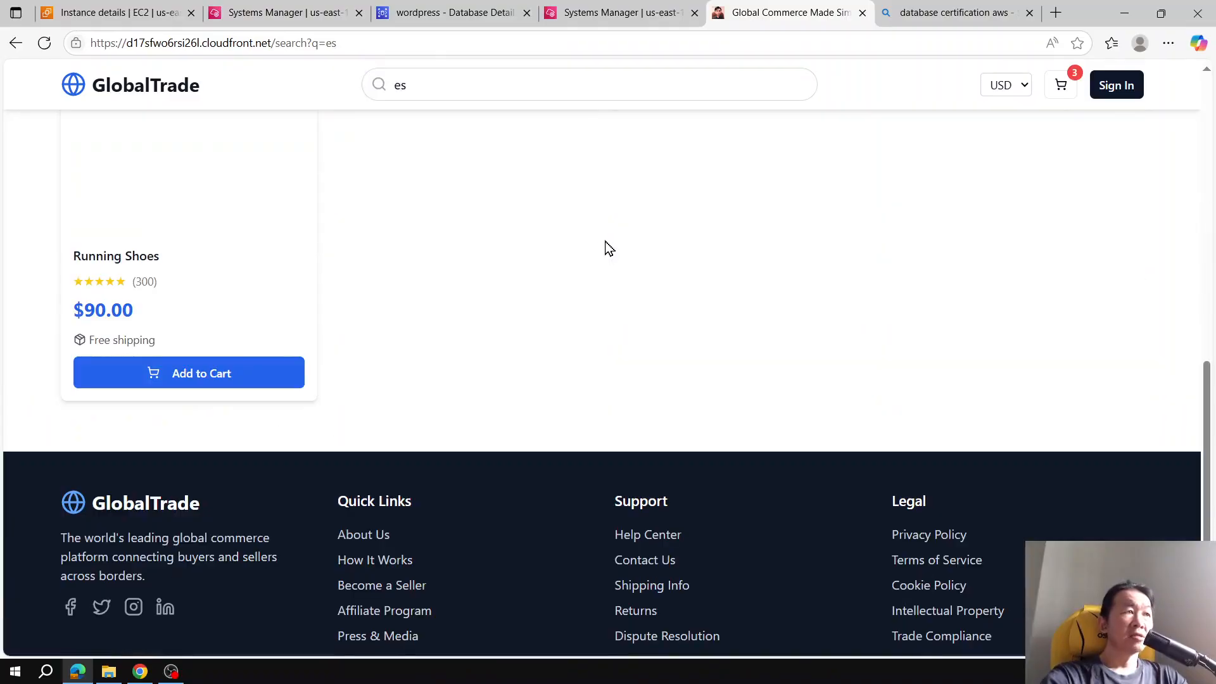
scroll(605, 250, "up", 2)
Step: Search the store for running
key("BackSpace")
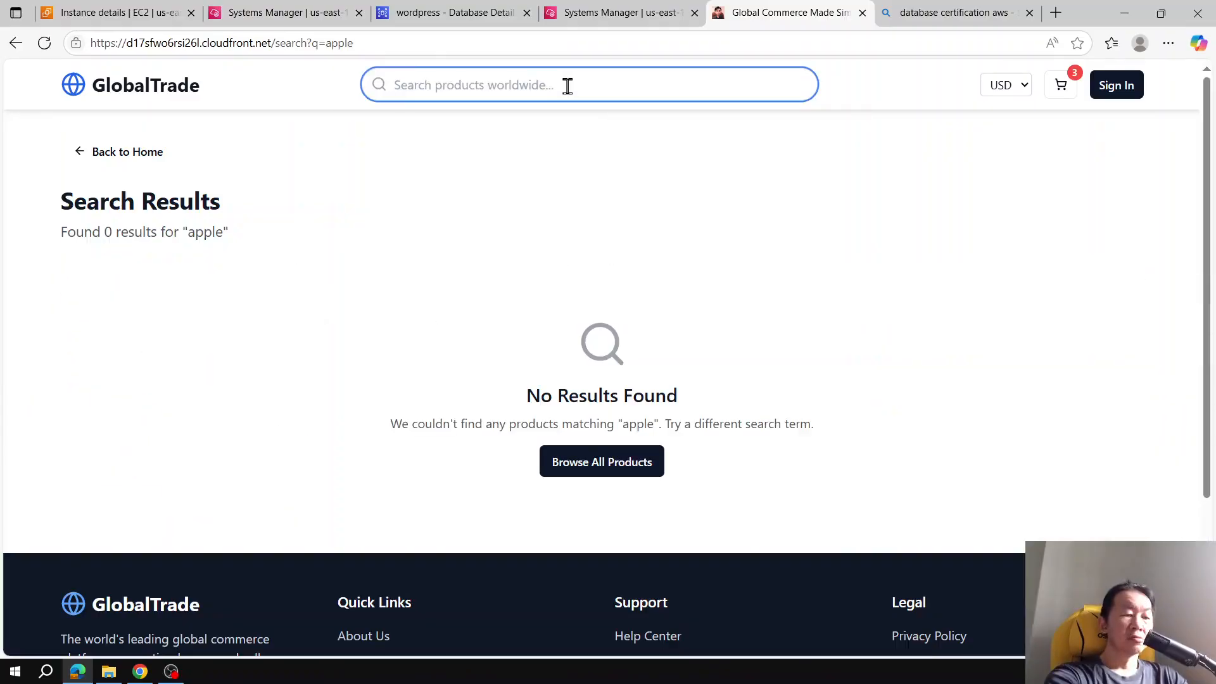
type("ru")
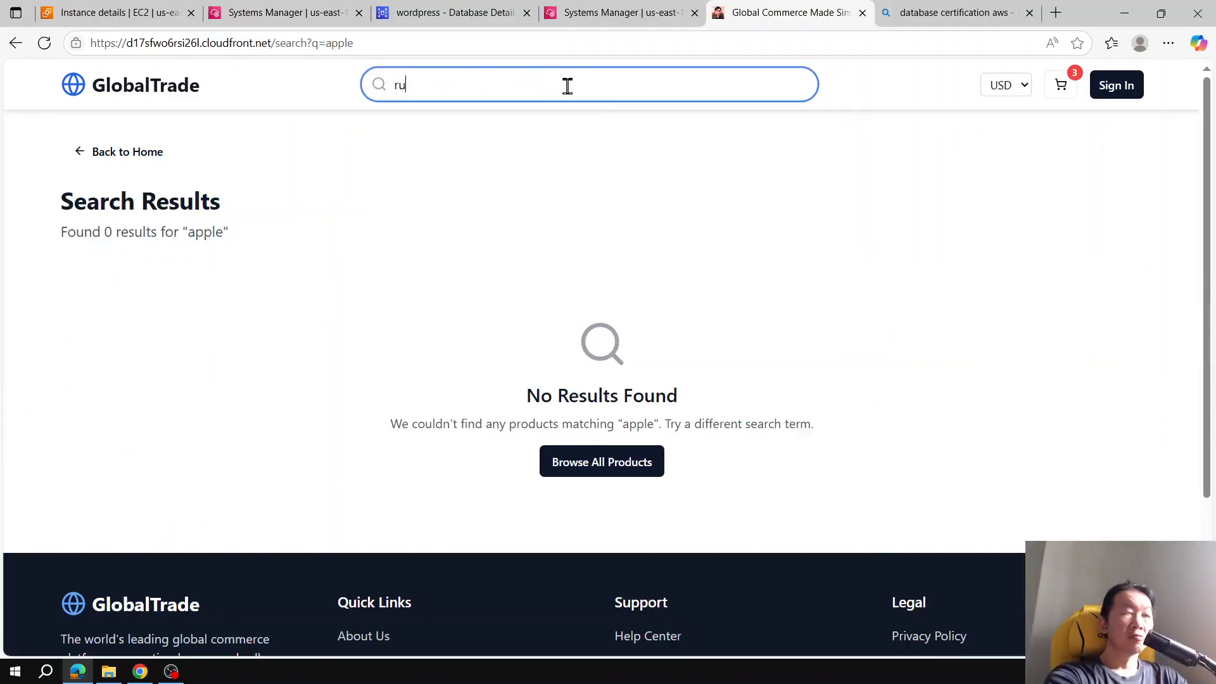
type("nning")
key("Return")
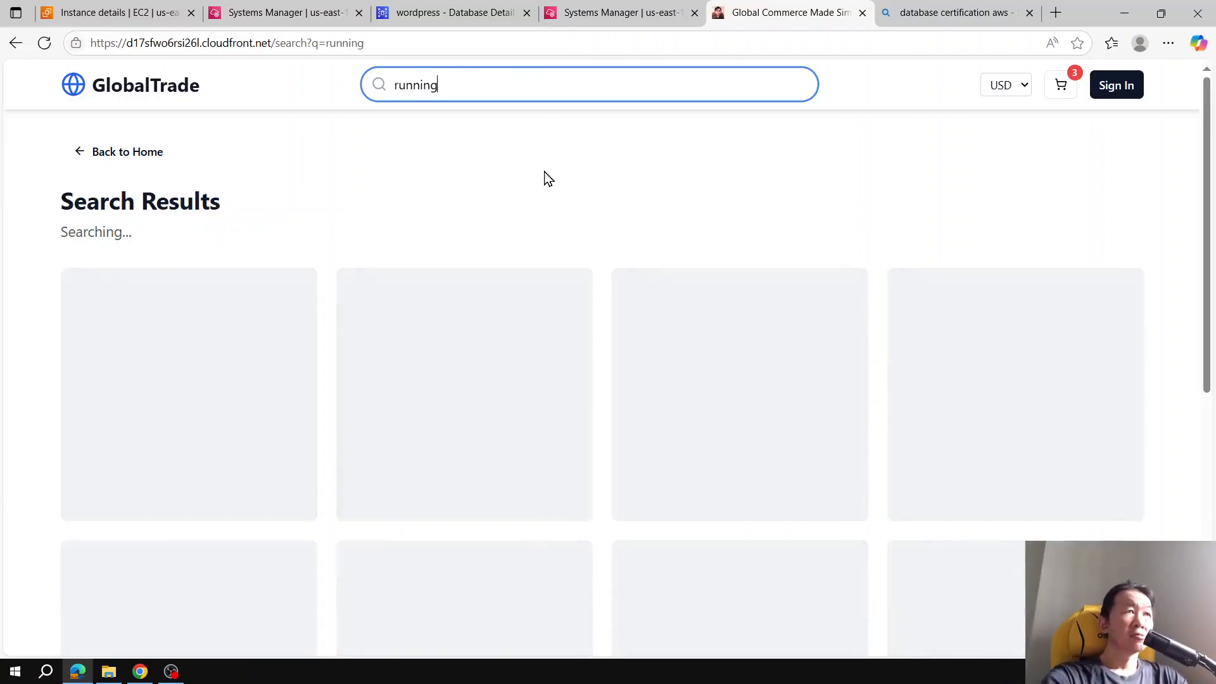
scroll(632, 239, "down", 6)
scroll(635, 240, "up", 3)
scroll(635, 240, "up", 3)
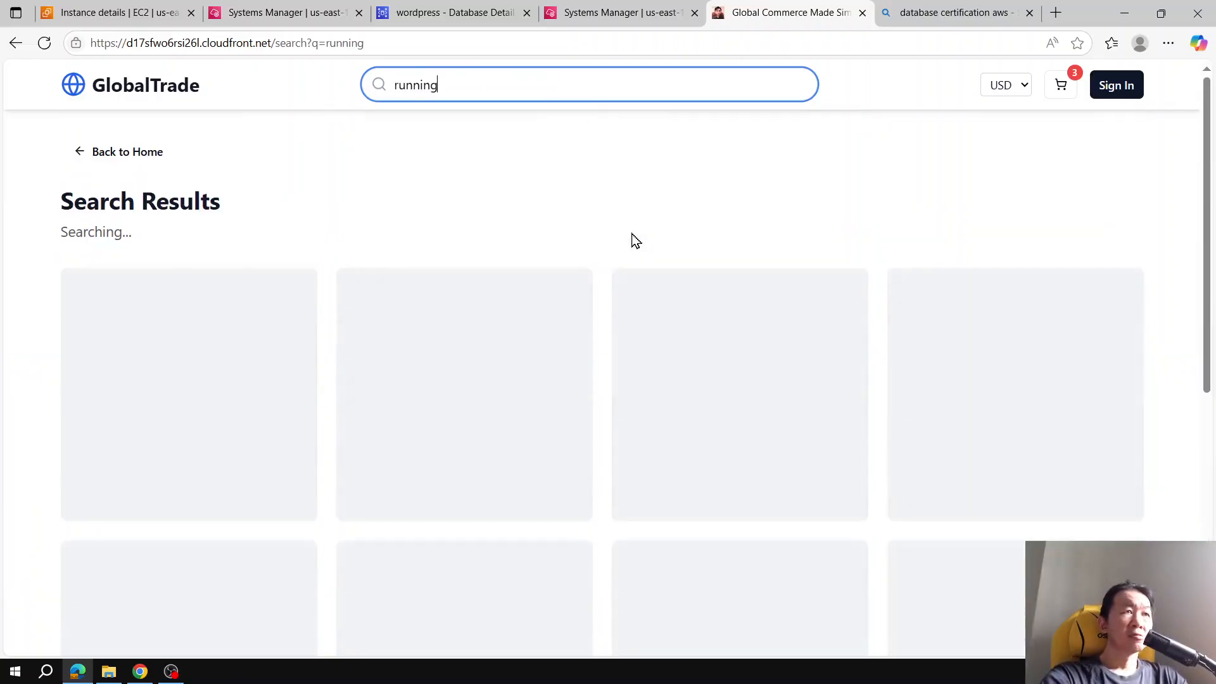
Step: Check the application log tab and the store's running search page
left_click(640, 9)
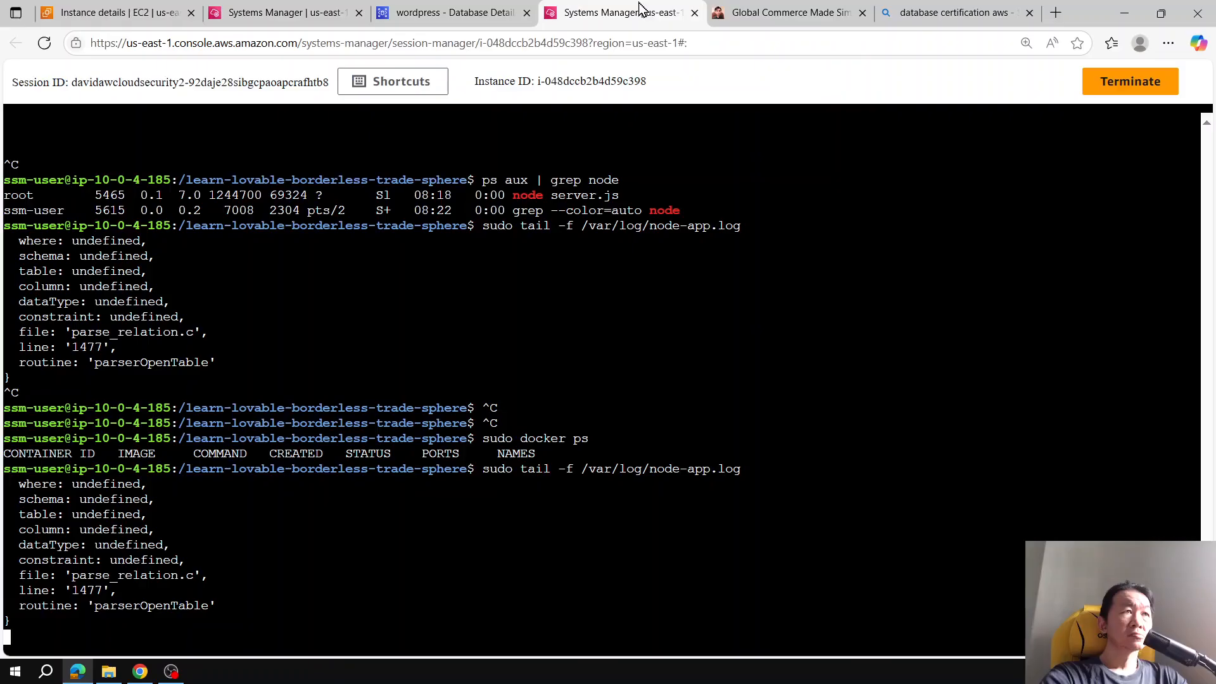
left_click(799, 11)
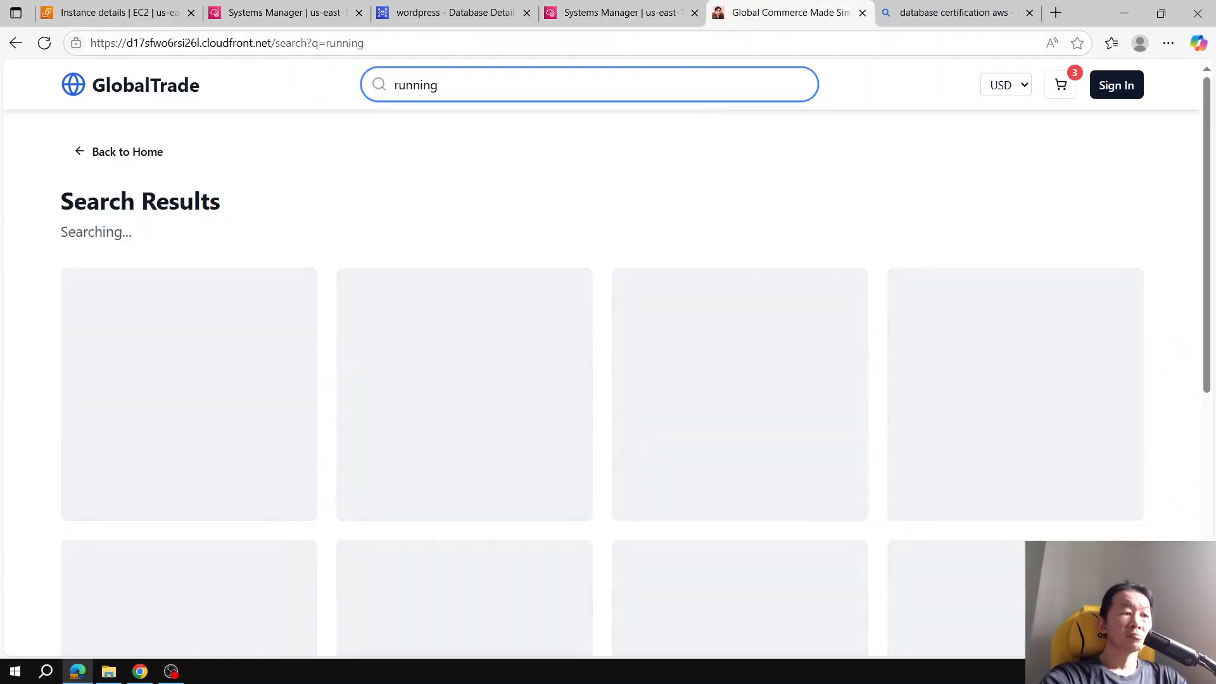
scroll(770, 334, "down", 6)
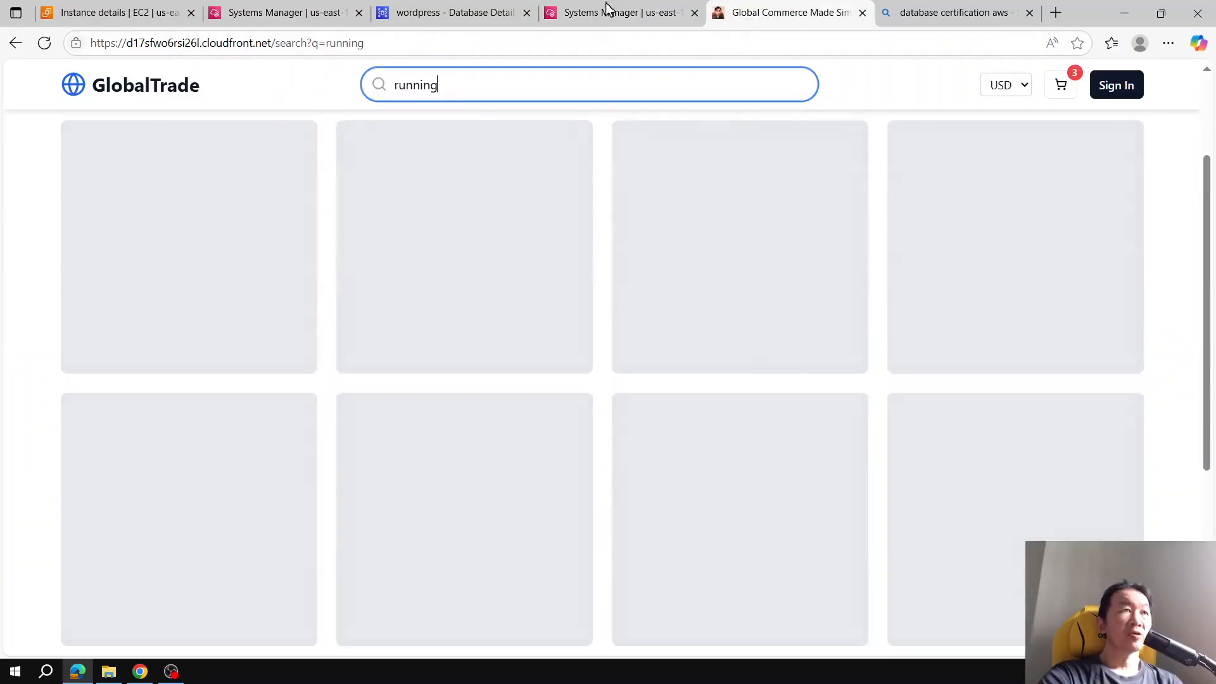
Step: Open the Modify page of the wordpress Aurora cluster and dismiss the success banner
left_click(437, 10)
scroll(537, 285, "up", 7)
scroll(537, 285, "up", 3)
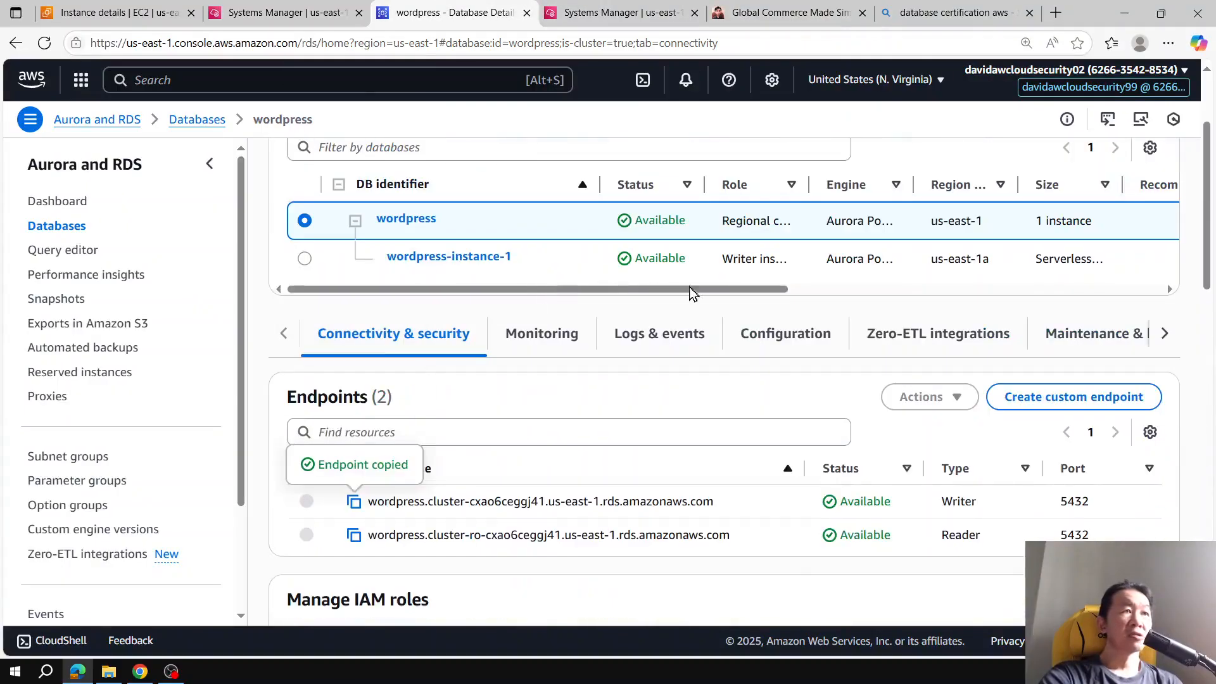
scroll(833, 250, "up", 3)
left_click(1105, 228)
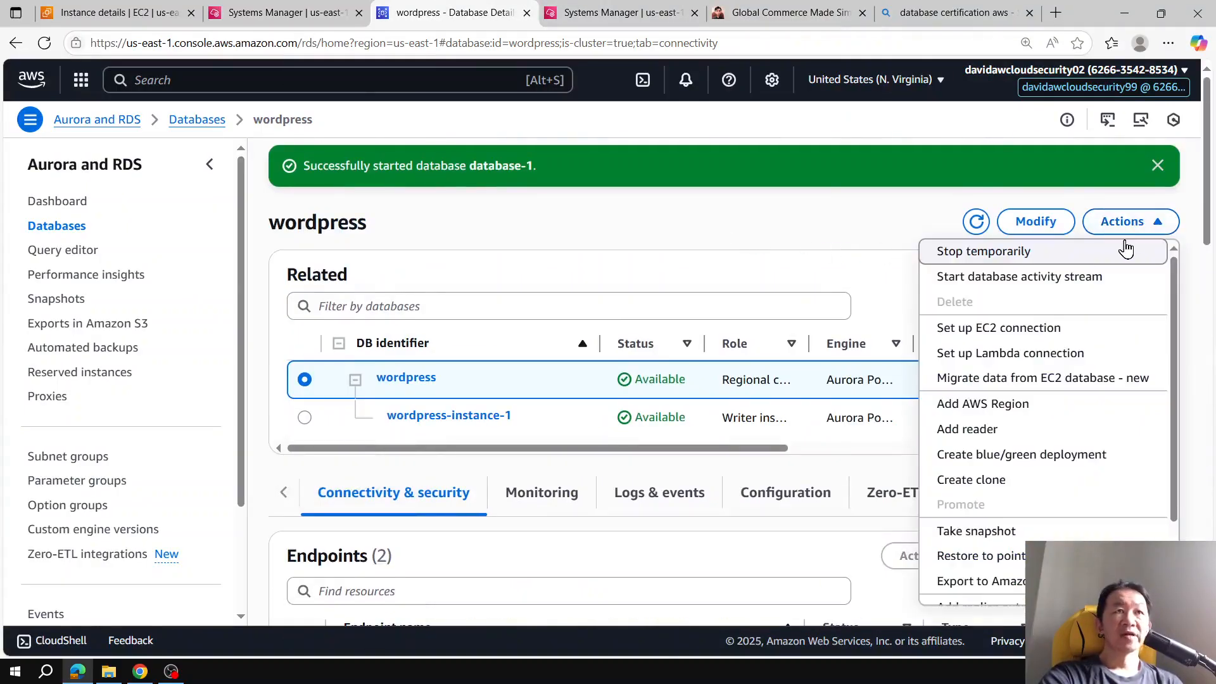
scroll(1093, 367, "down", 2)
scroll(1088, 353, "up", 2)
left_click(1036, 223)
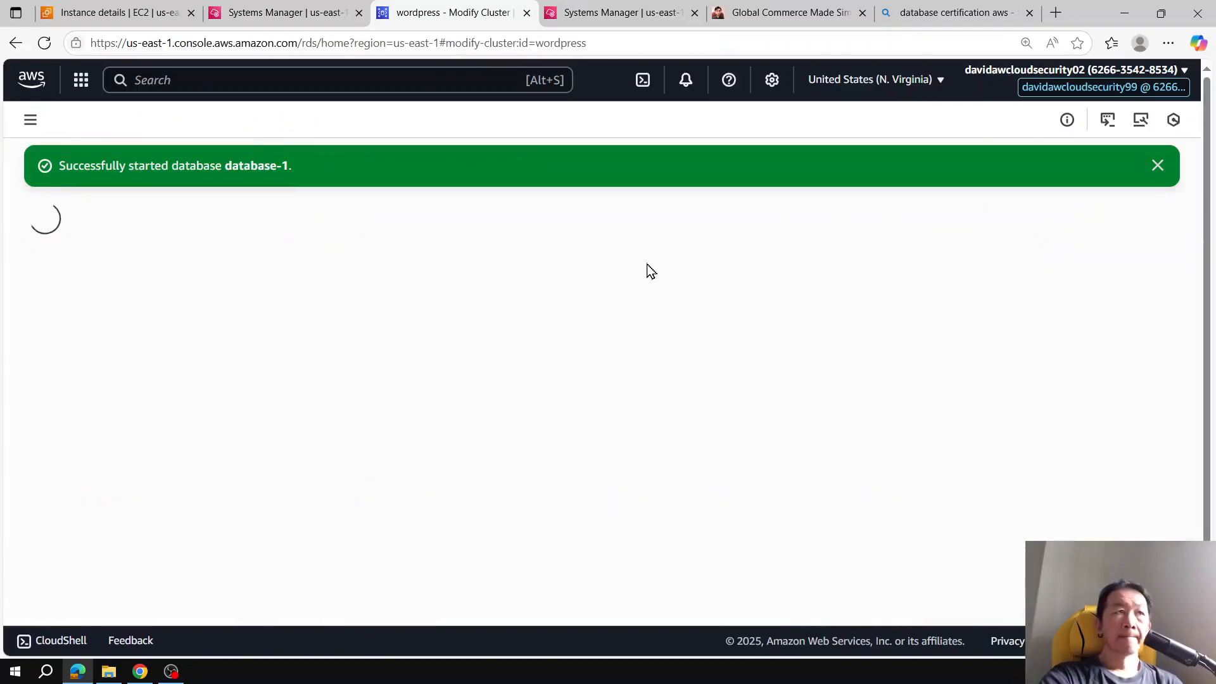
left_click(1157, 166)
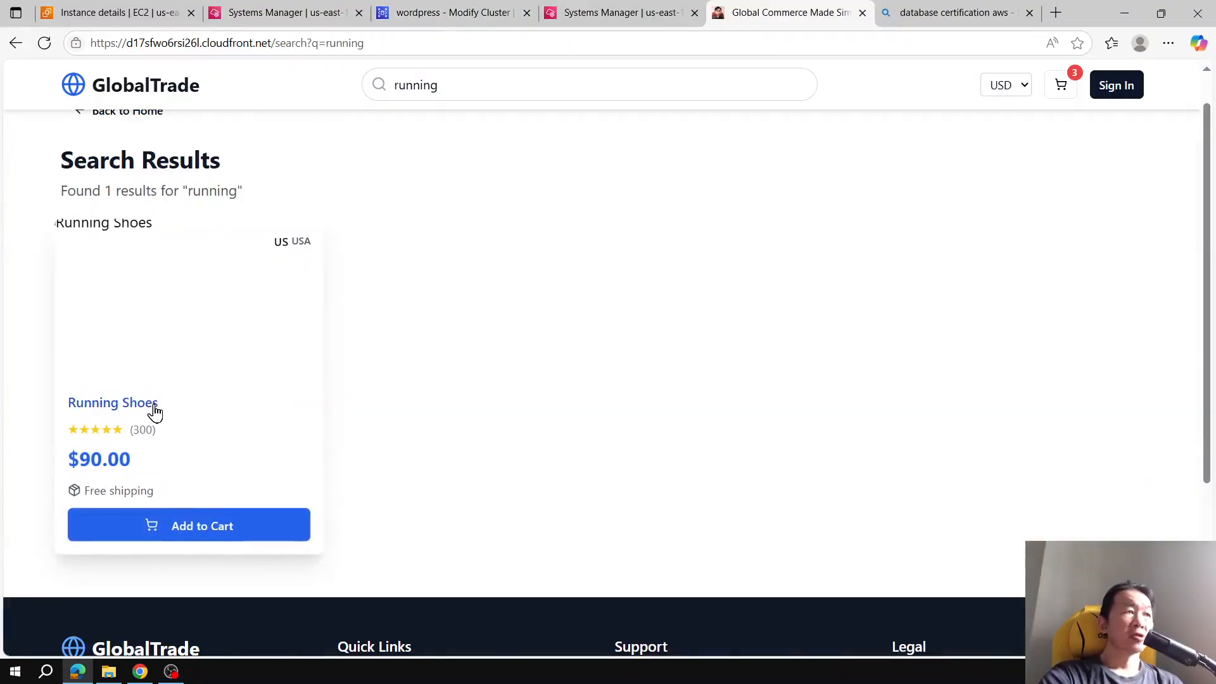
Step: Add the Running Shoes result to the cart to open checkout, then return to the search results
left_click(541, 82)
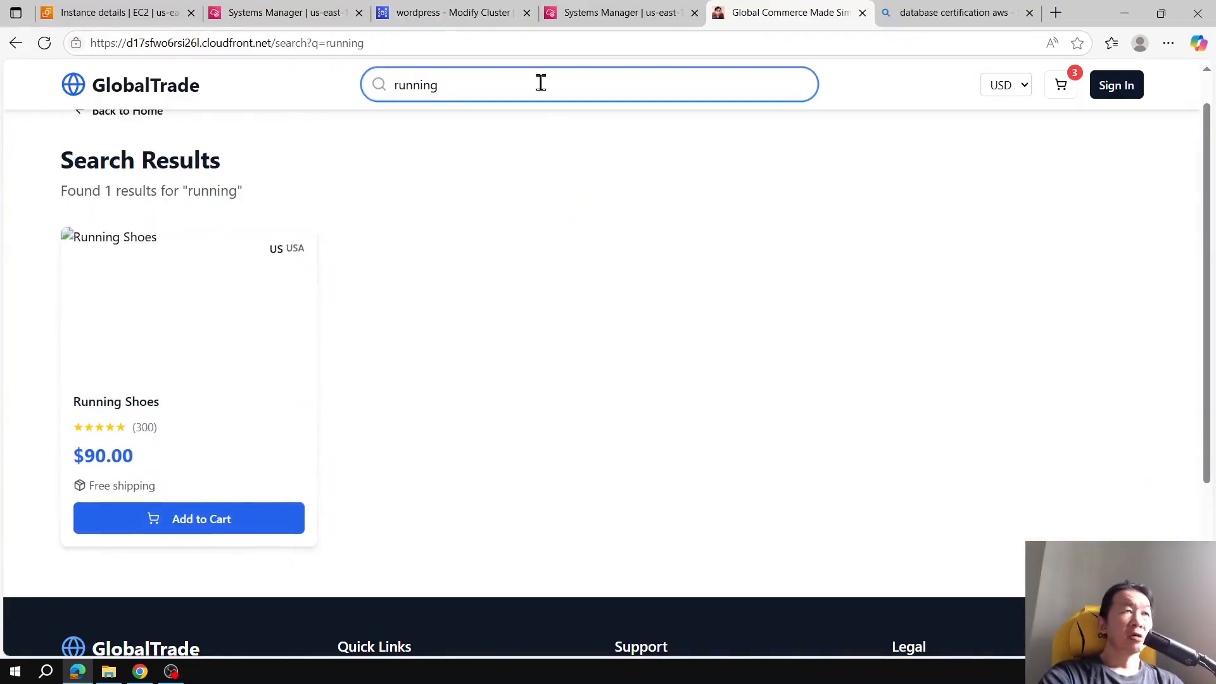
left_click(244, 529)
scroll(747, 245, "down", 4)
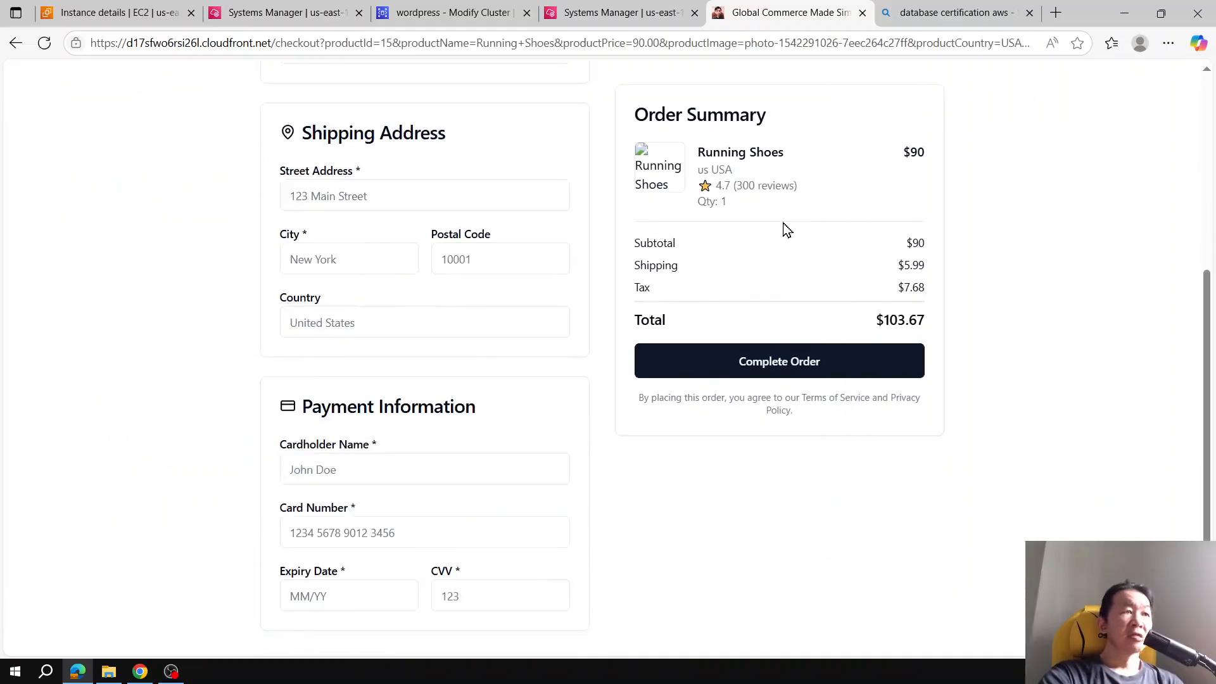
scroll(785, 226, "up", 5)
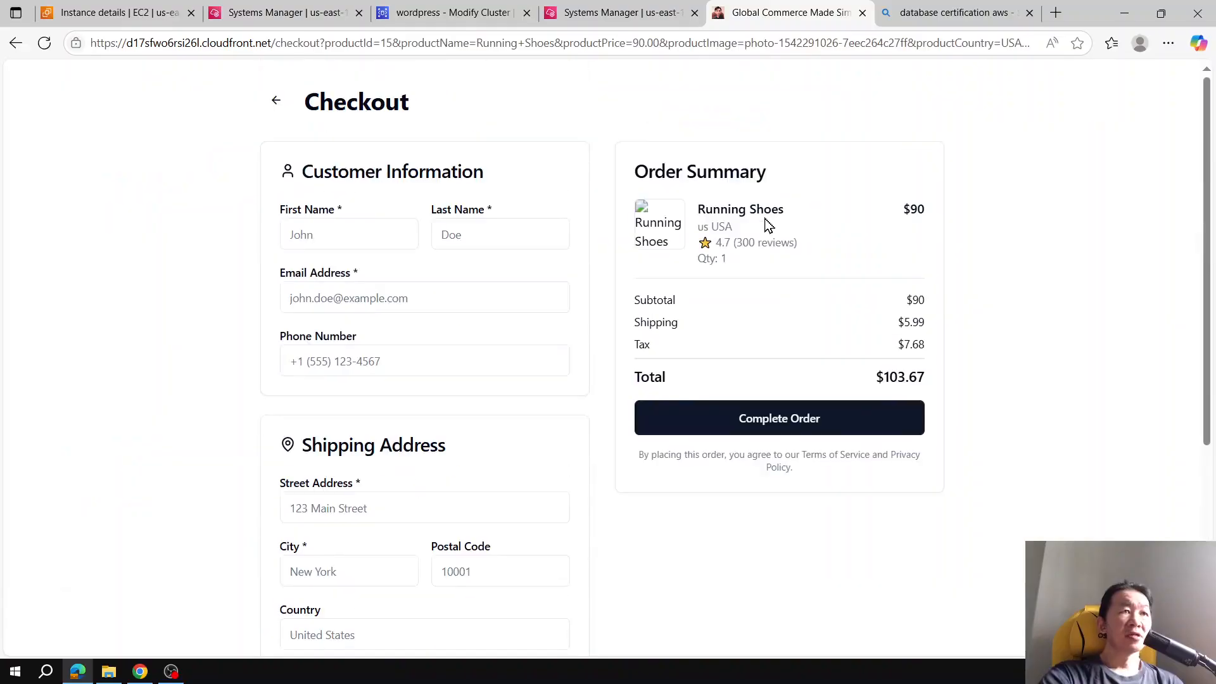
left_click(16, 43)
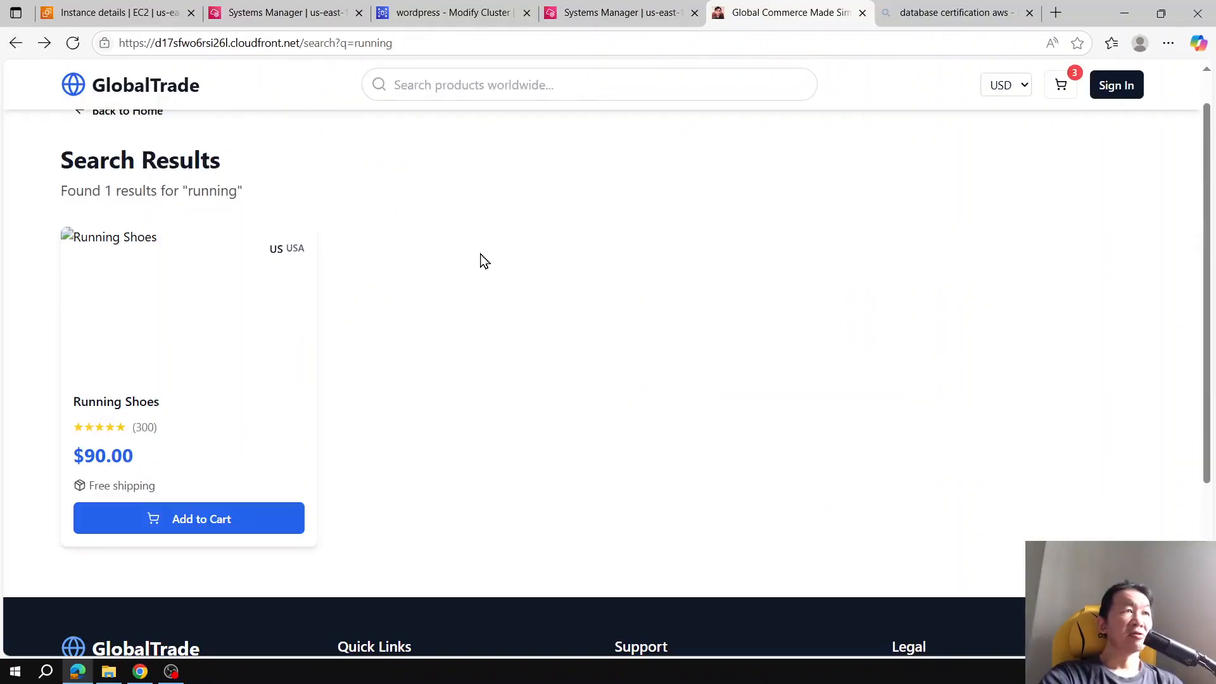
Step: Open the EC2 instances list, then review the wordpress cluster's modify settings down to Connectivity
left_click(163, 10)
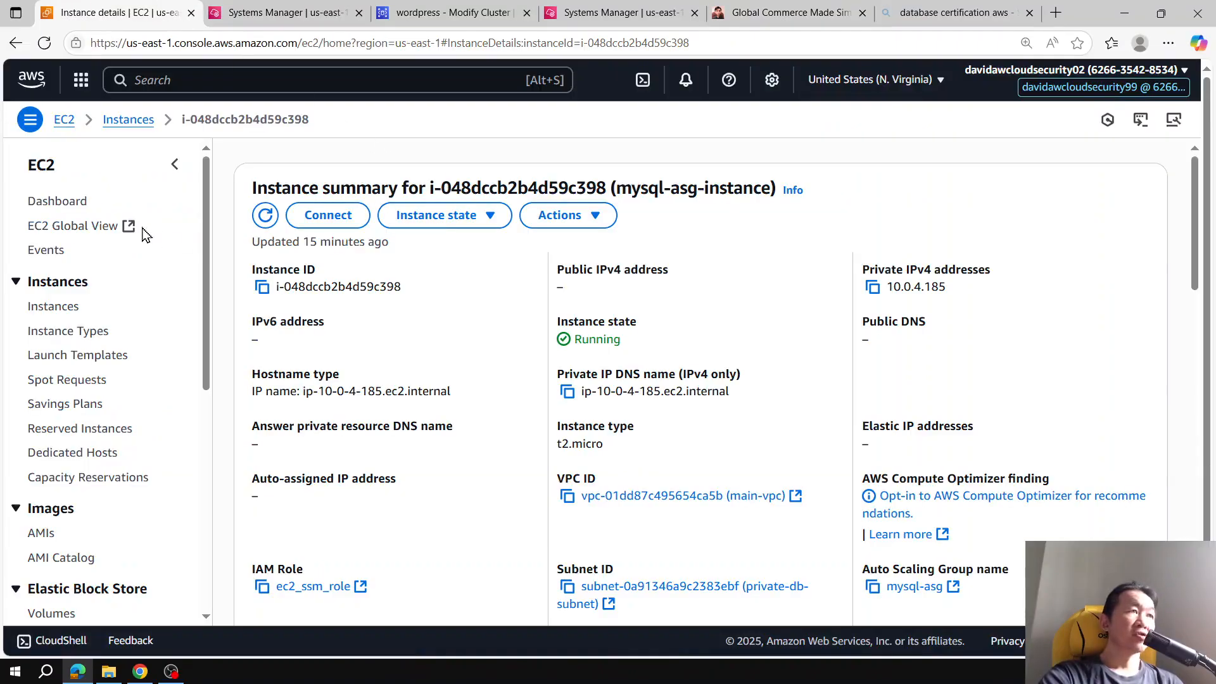
left_click(118, 120)
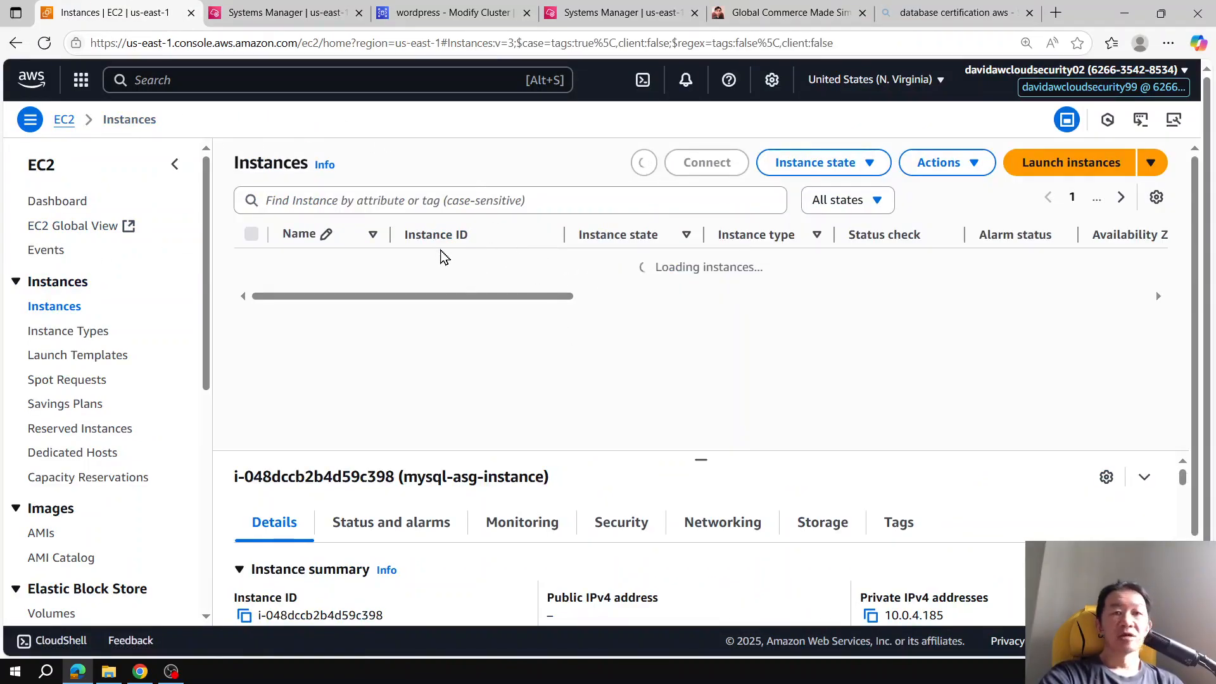
left_click(617, 13)
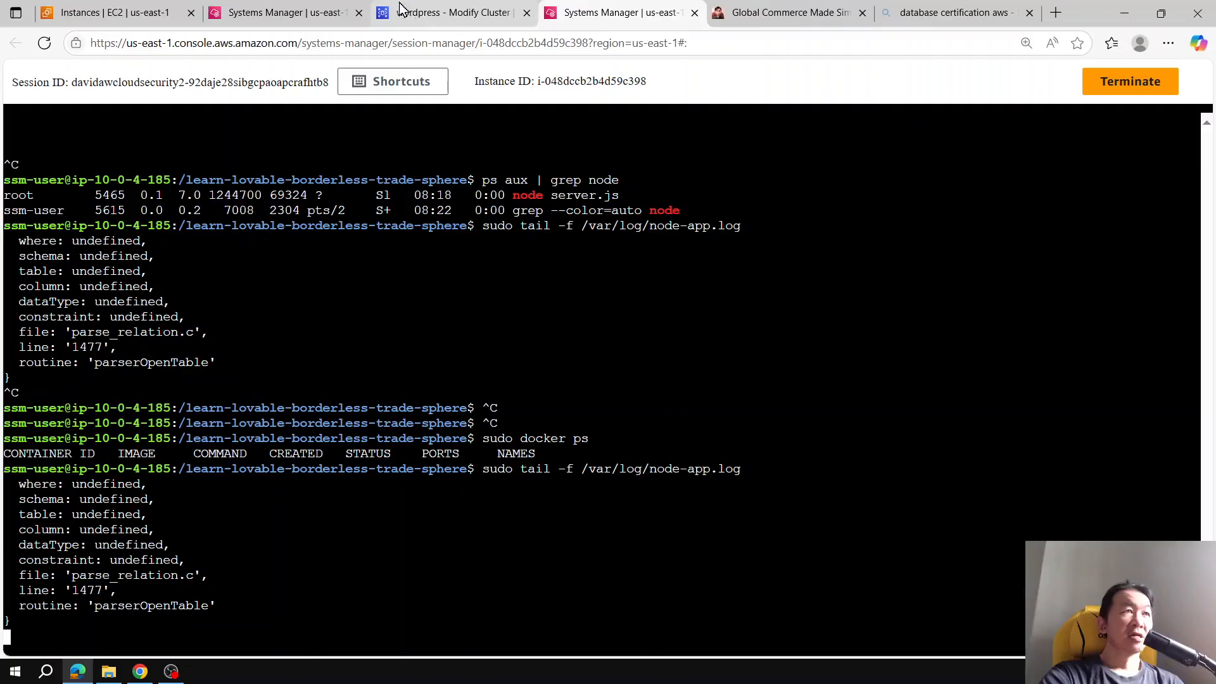
left_click(104, 9)
left_click(608, 11)
left_click(453, 12)
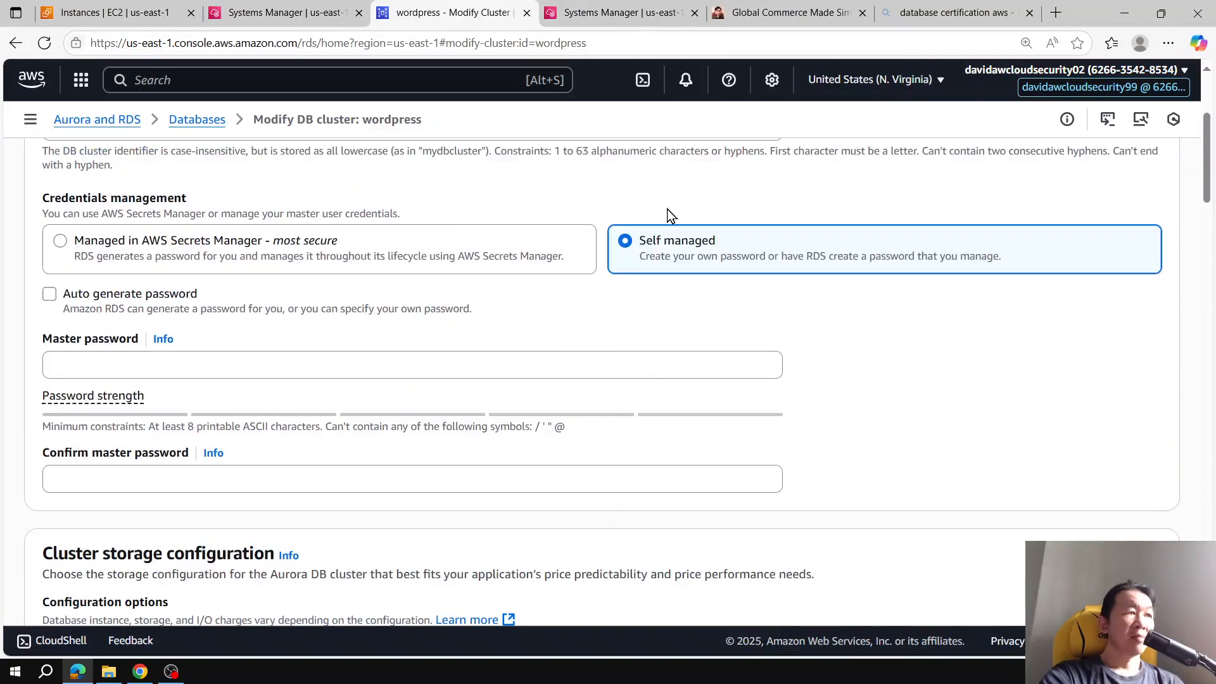
scroll(672, 215, "down", 12)
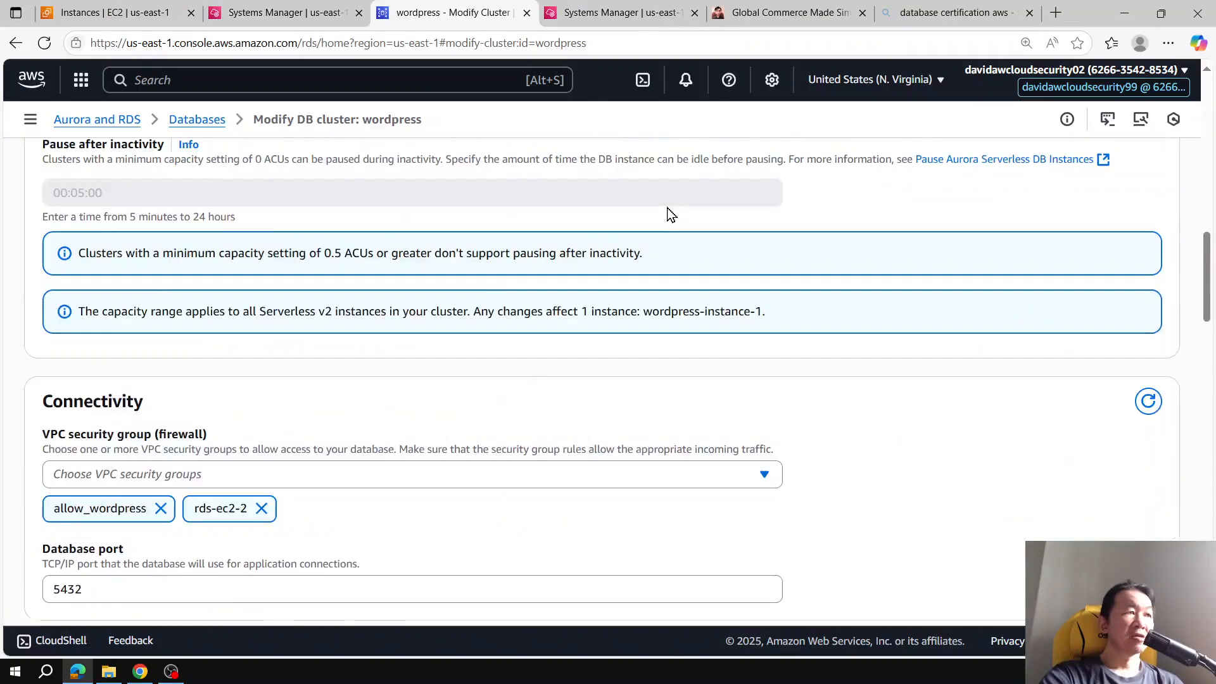
scroll(671, 215, "down", 6)
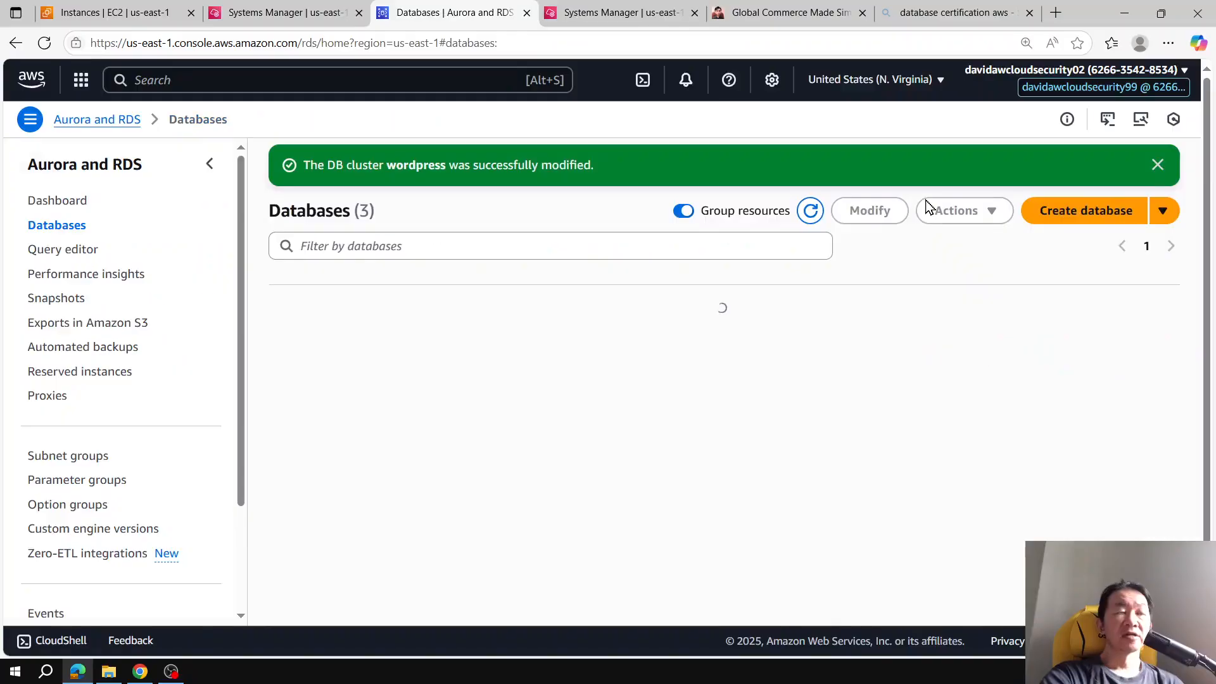
Step: Search the GlobalTrade store for "luxury"
left_click(790, 13)
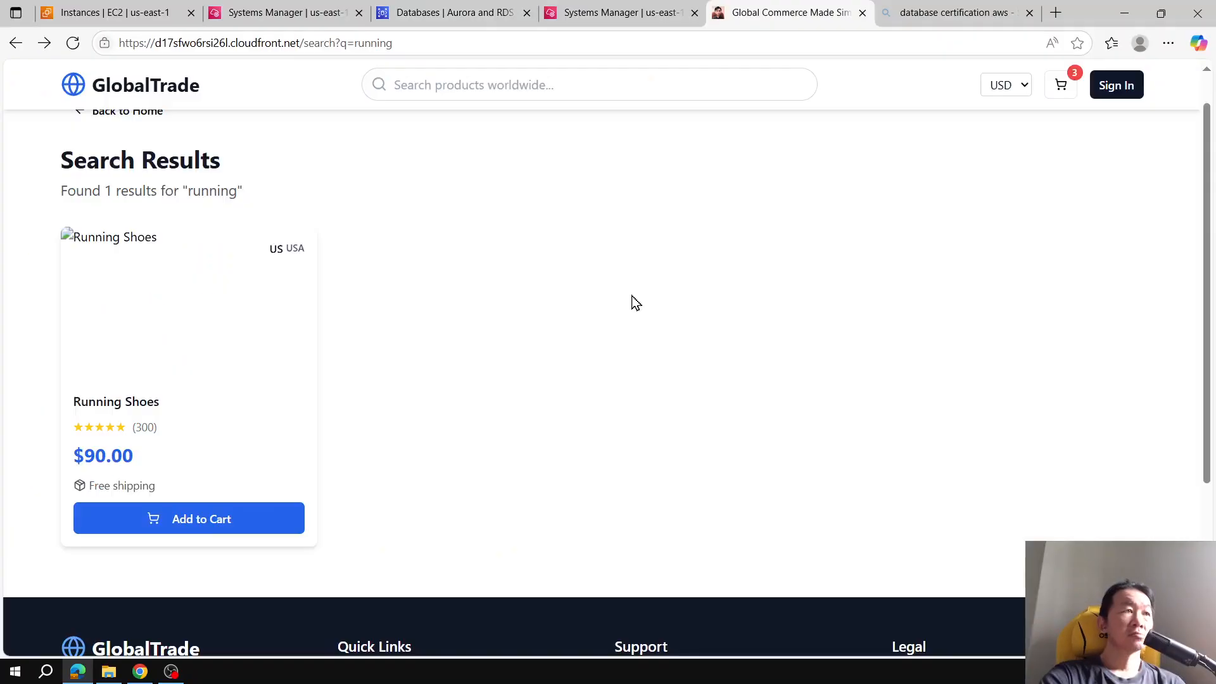
left_click(517, 84)
scroll(790, 313, "down", 20)
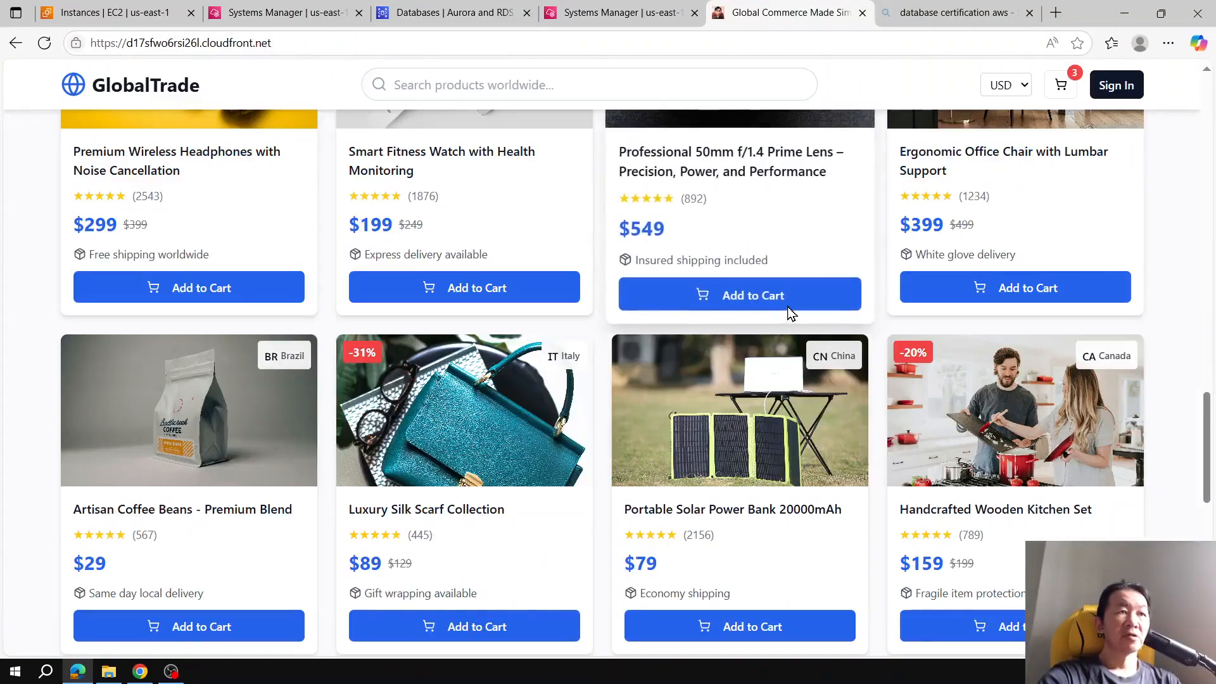
left_click(547, 77)
type("luxury")
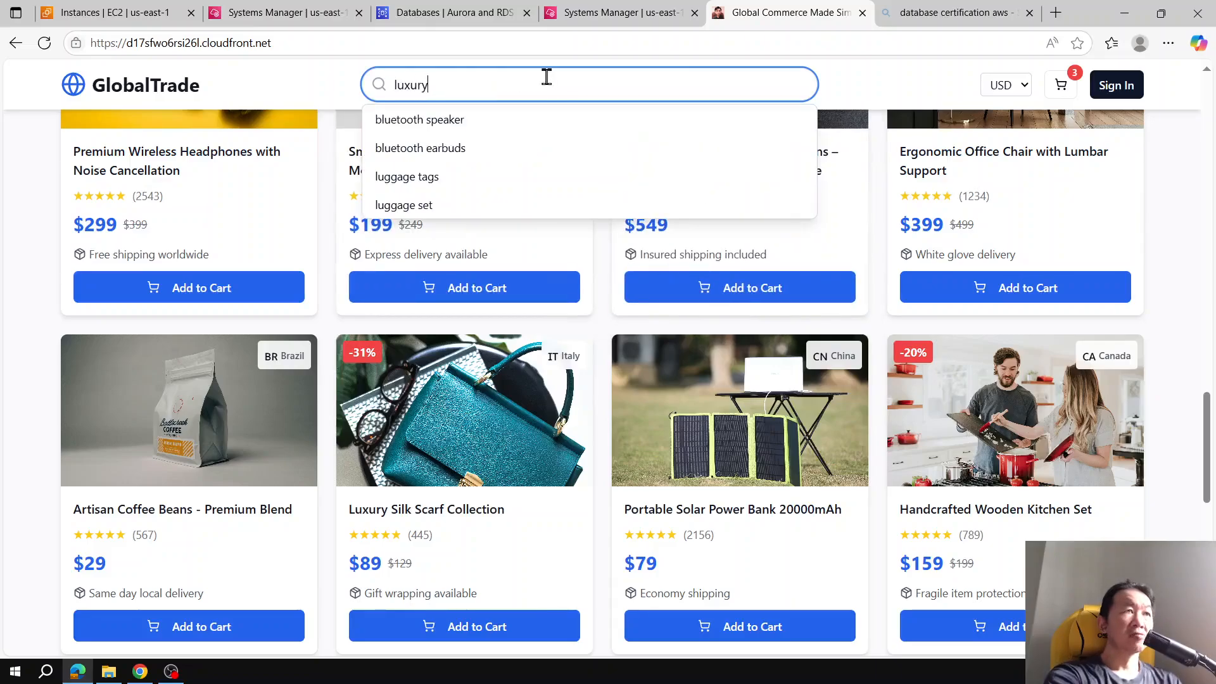
key("Return")
Step: Open the CloudWatch console from the AWS service search
left_click(599, 10)
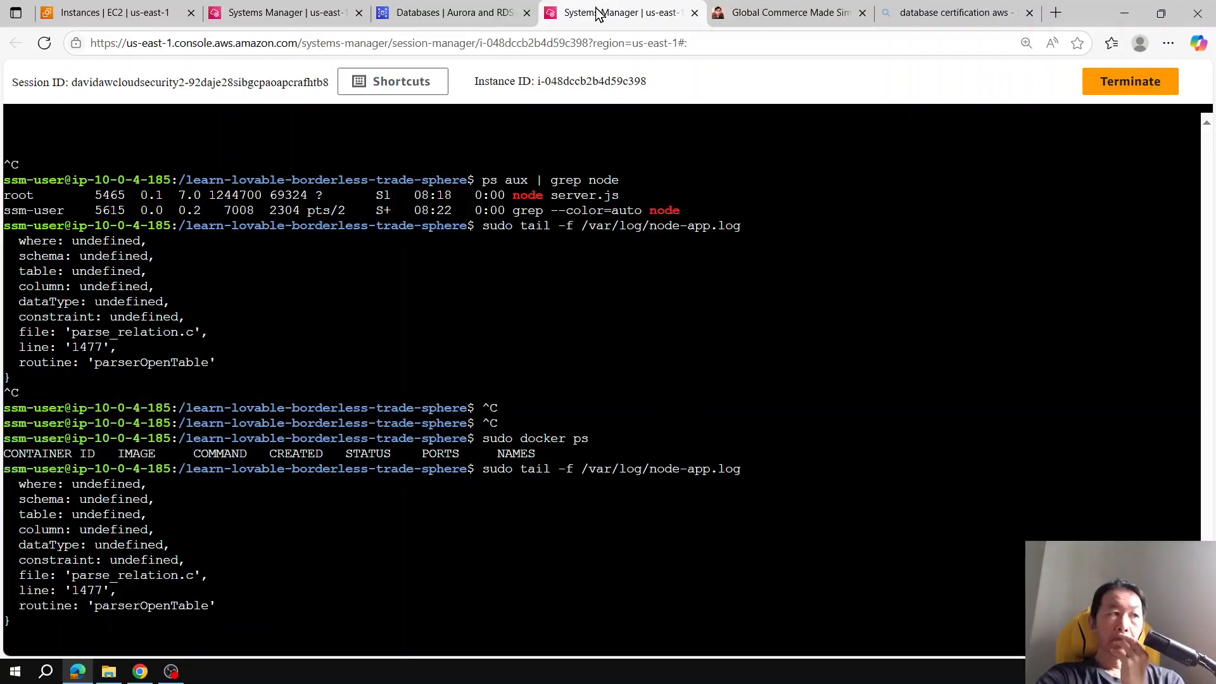
left_click(472, 13)
left_click(321, 81)
type("cloudwatch")
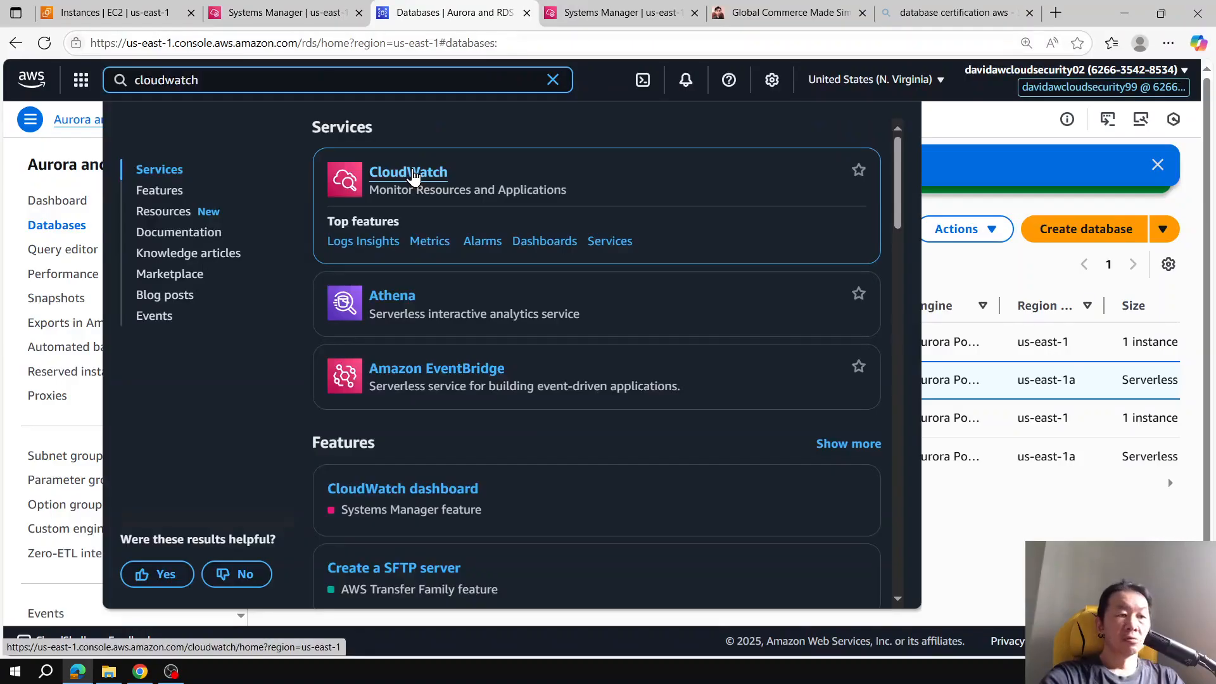
left_click(413, 177)
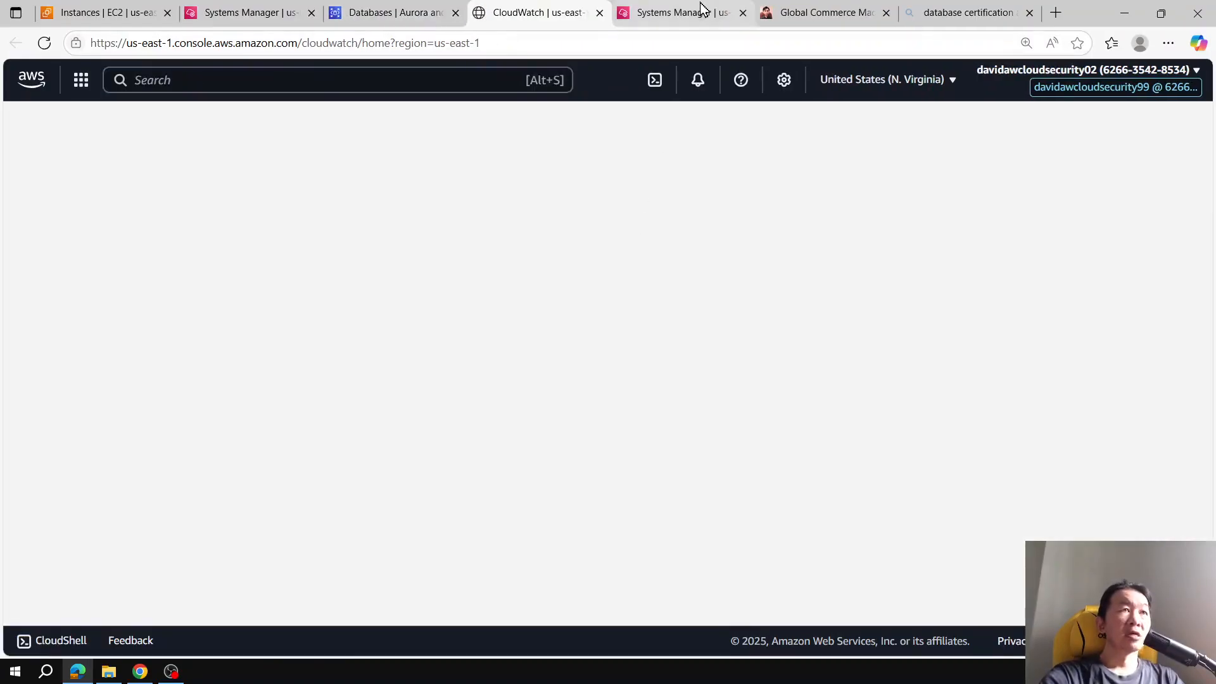
Step: Run a Logs Insights query on the /aws/rds/cluster/wordpress/postgresql log group
left_click(713, 9)
left_click(538, 13)
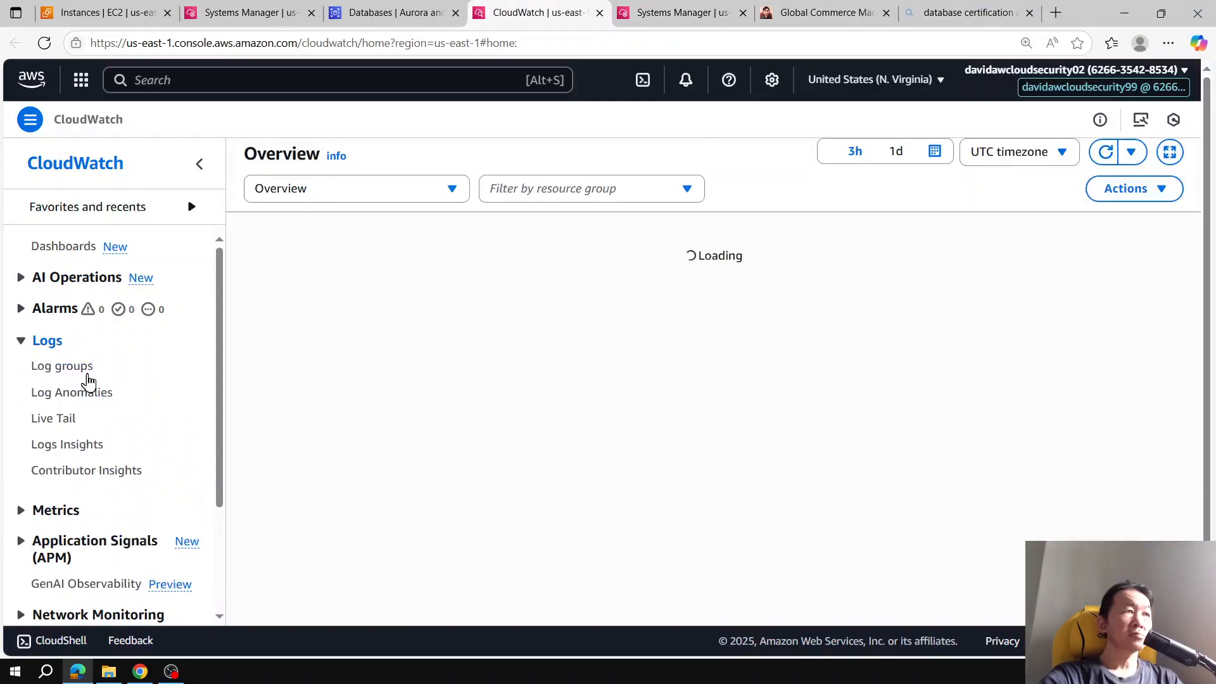
left_click(63, 366)
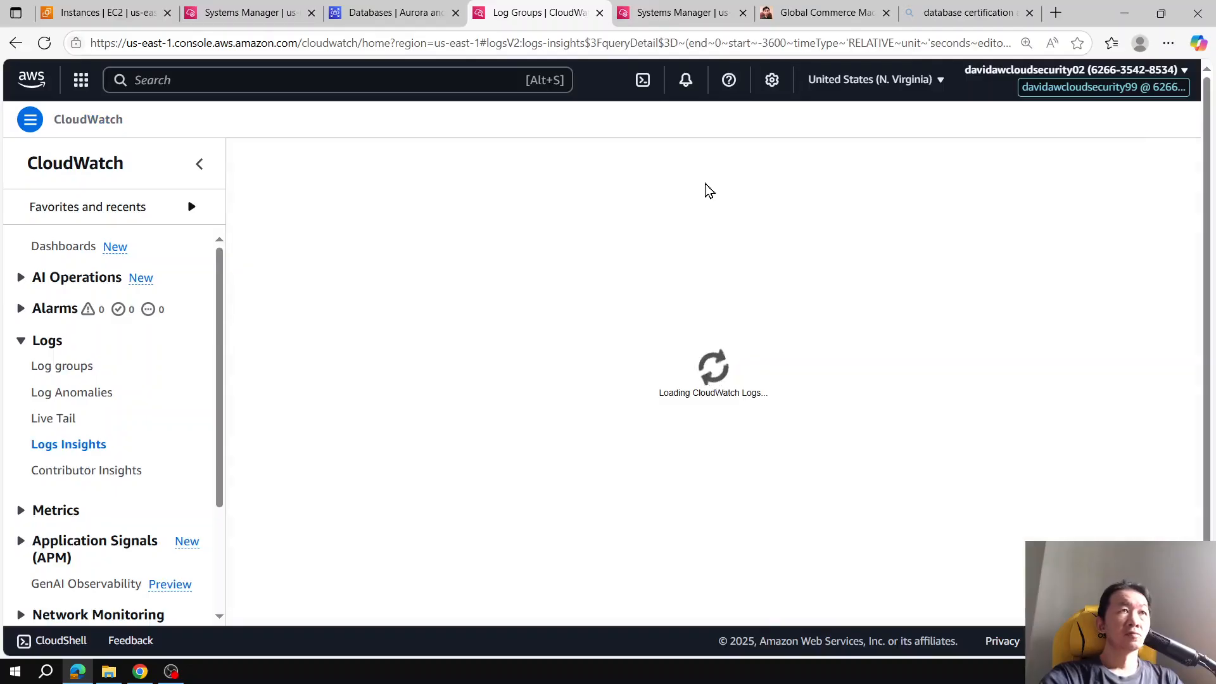
scroll(1134, 237, "down", 1)
left_click(1164, 163)
left_click(319, 499)
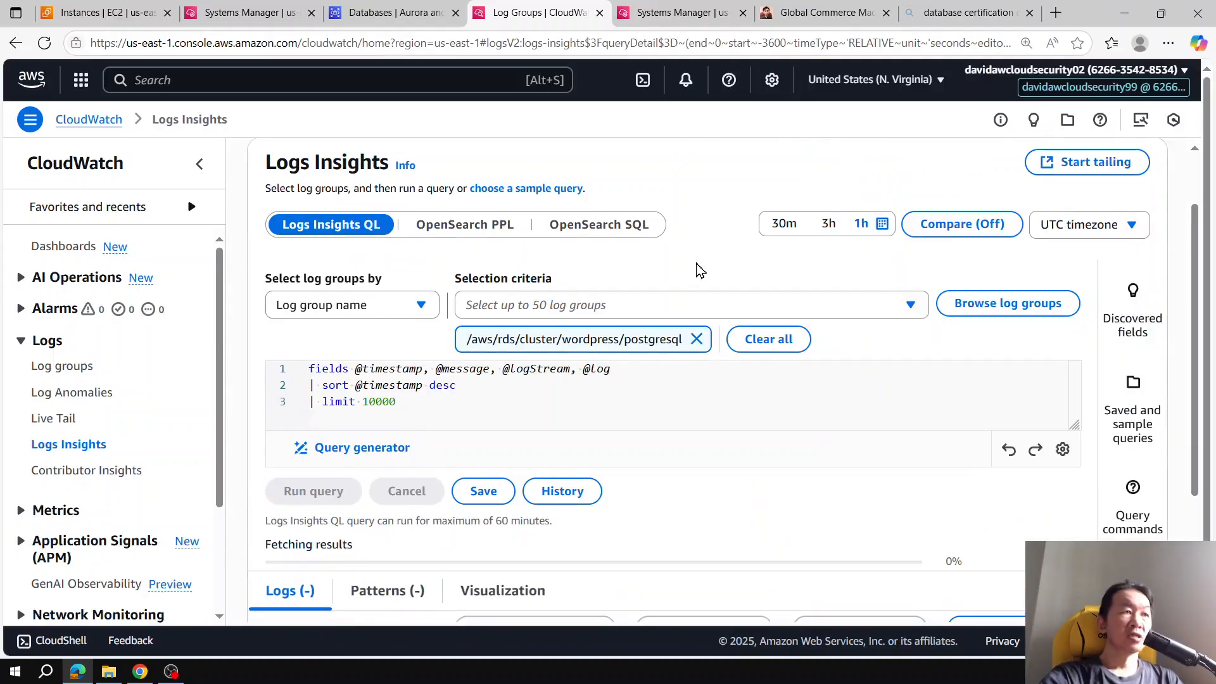
scroll(747, 256, "down", 3)
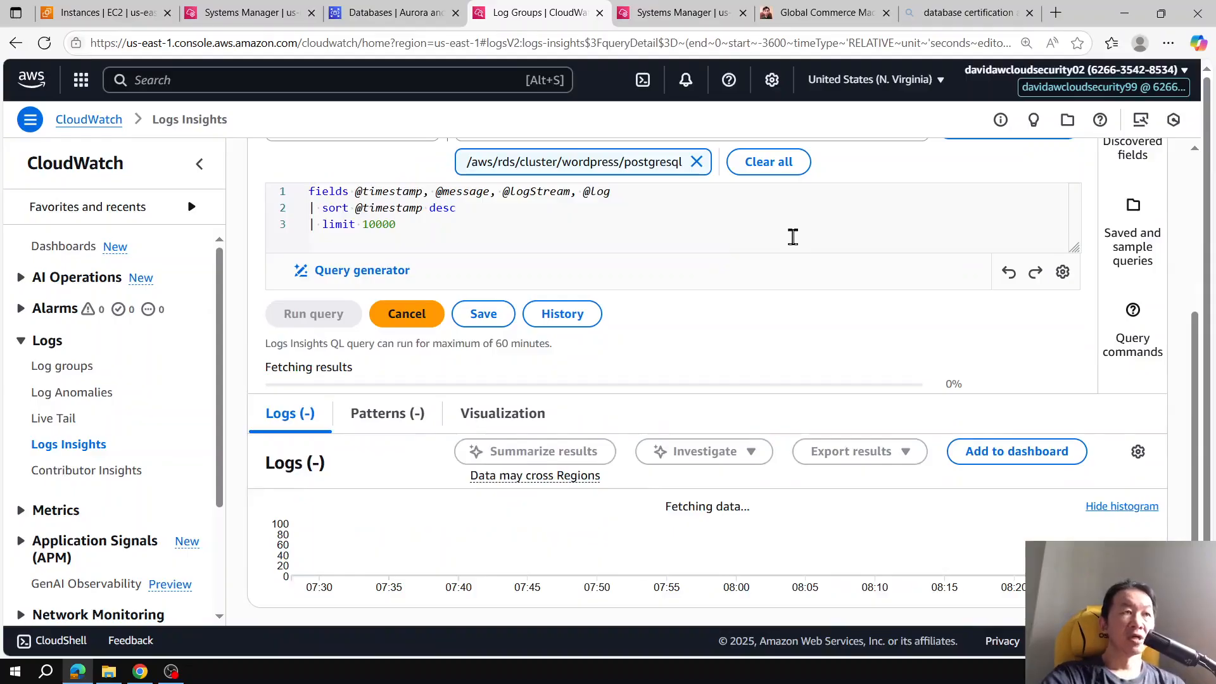
scroll(872, 268, "up", 4)
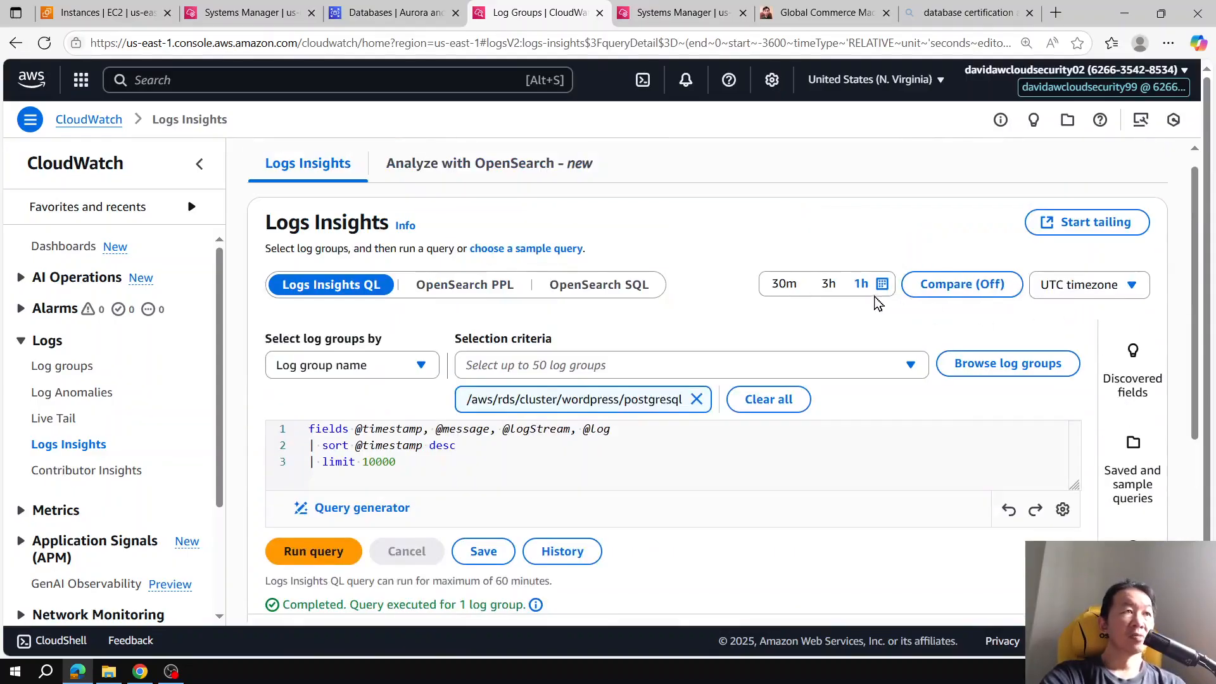
scroll(768, 282, "down", 1)
scroll(743, 293, "down", 1)
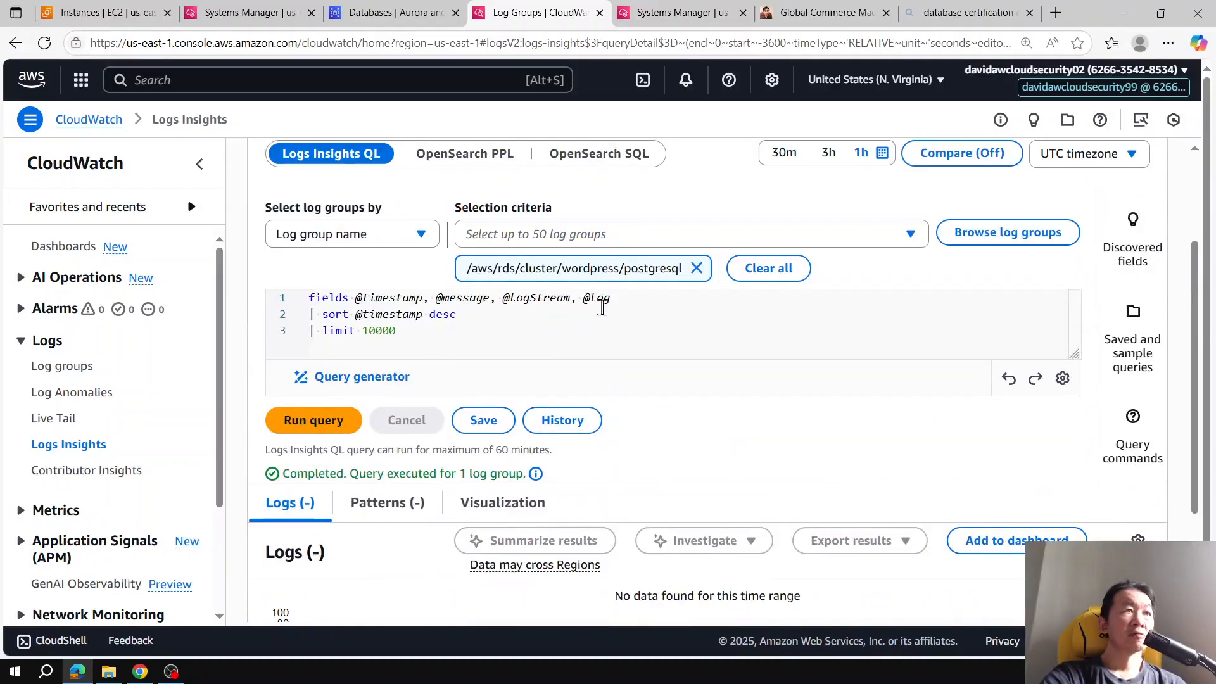
Step: Search the GlobalTrade store for "backpack" using the search suggestions
left_click(395, 11)
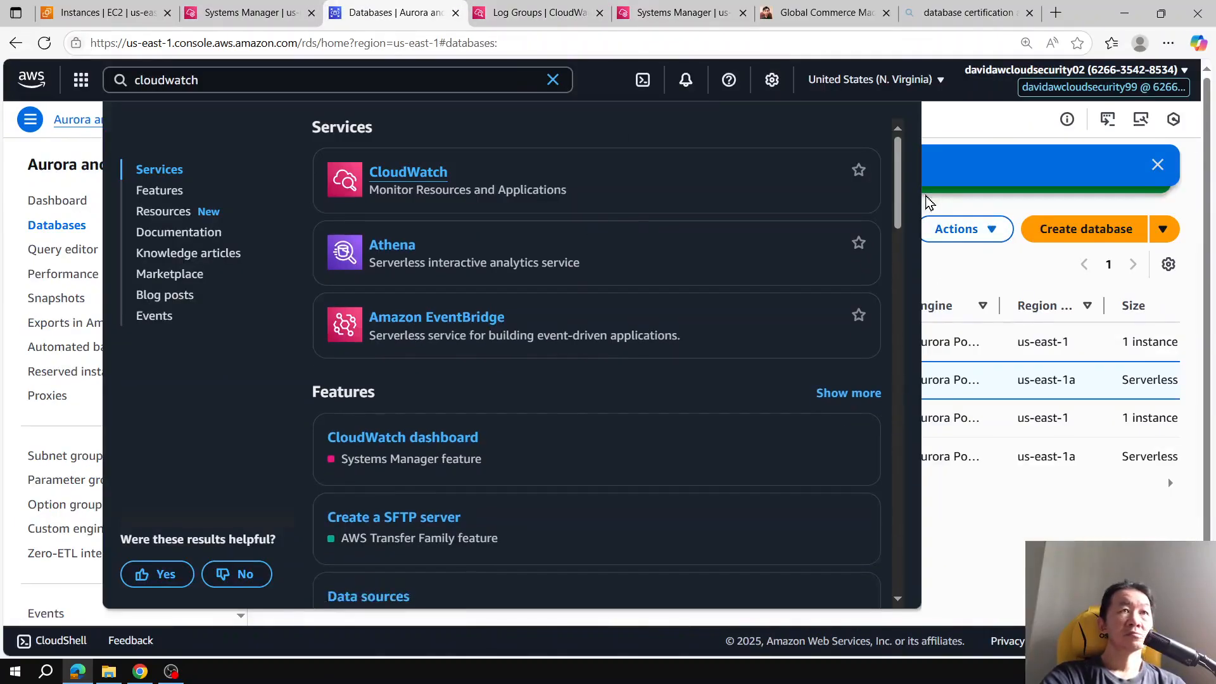
left_click(823, 13)
left_click(497, 84)
type("p")
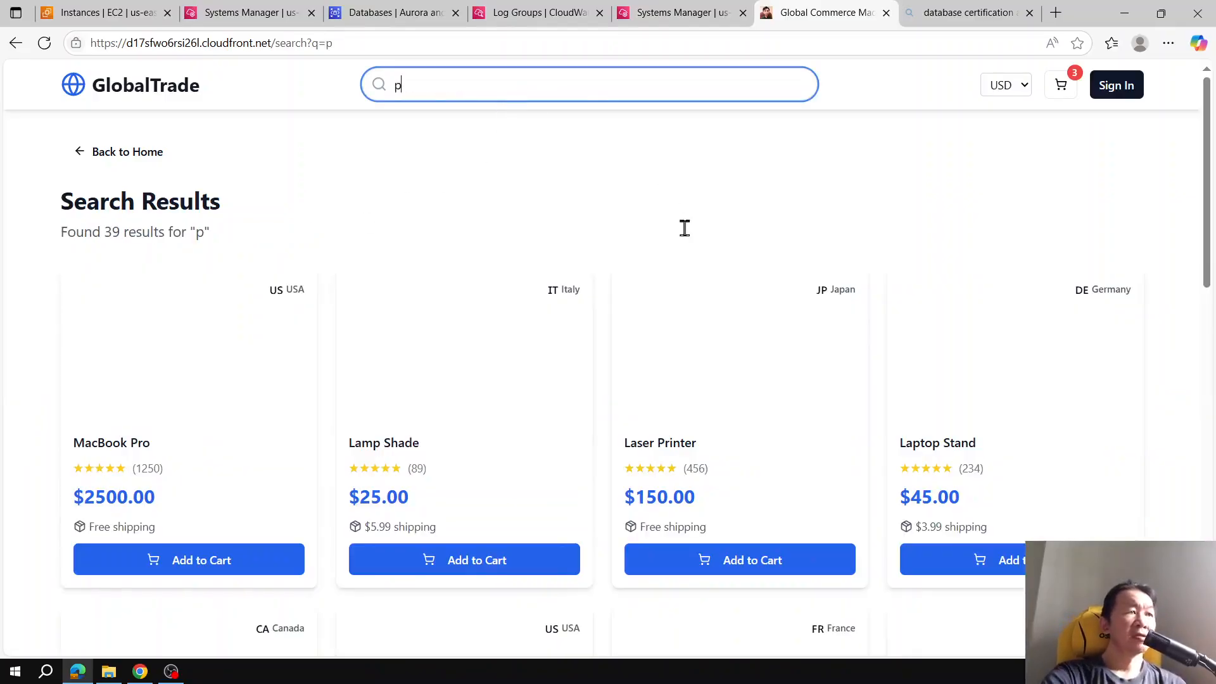
scroll(720, 295, "down", 5)
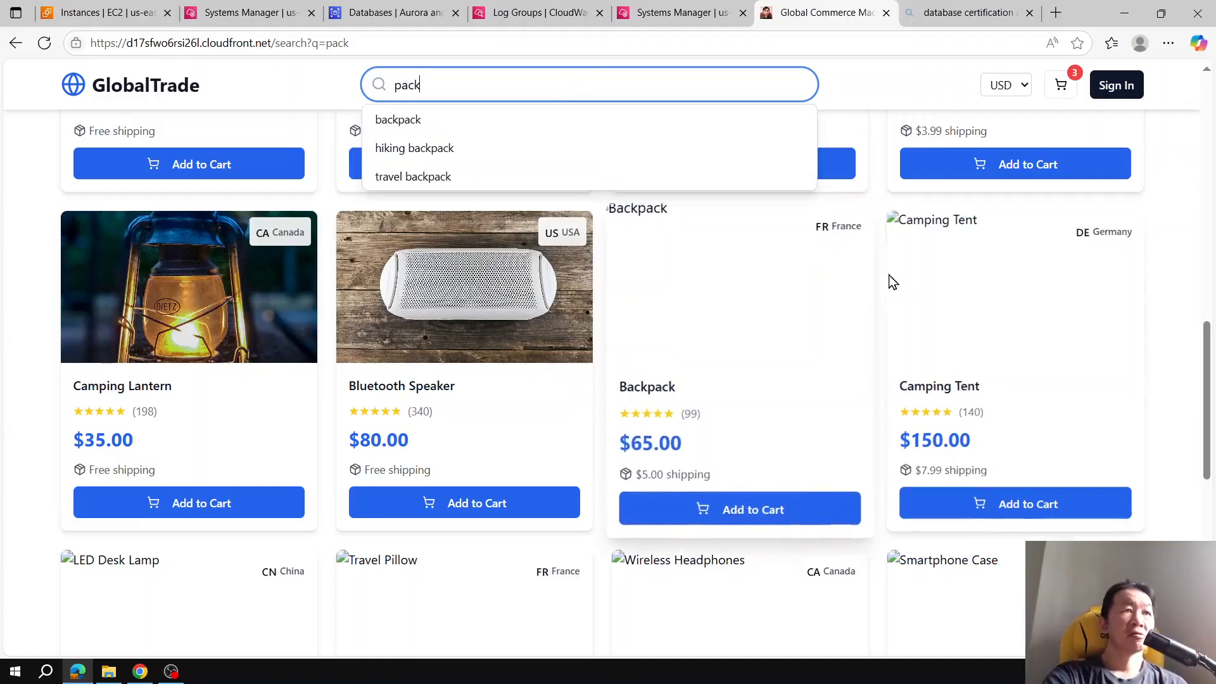
left_click(470, 126)
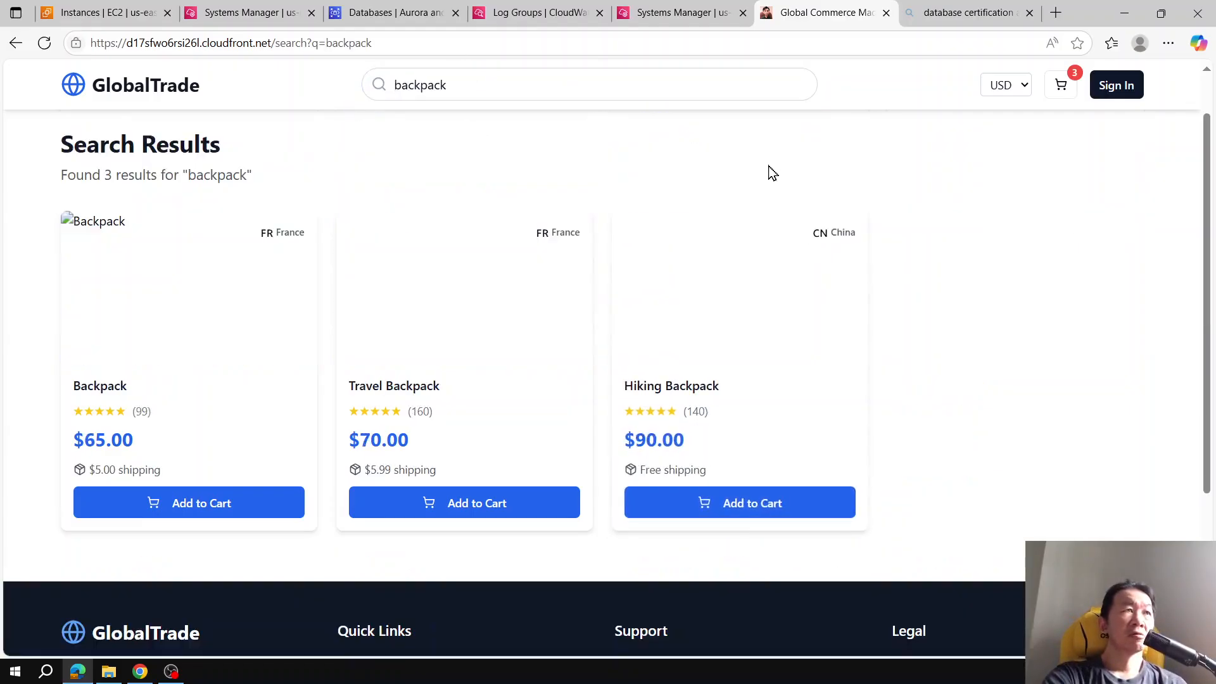
Step: Rerun the Logs Insights query on the wordpress PostgreSQL log group
left_click(538, 12)
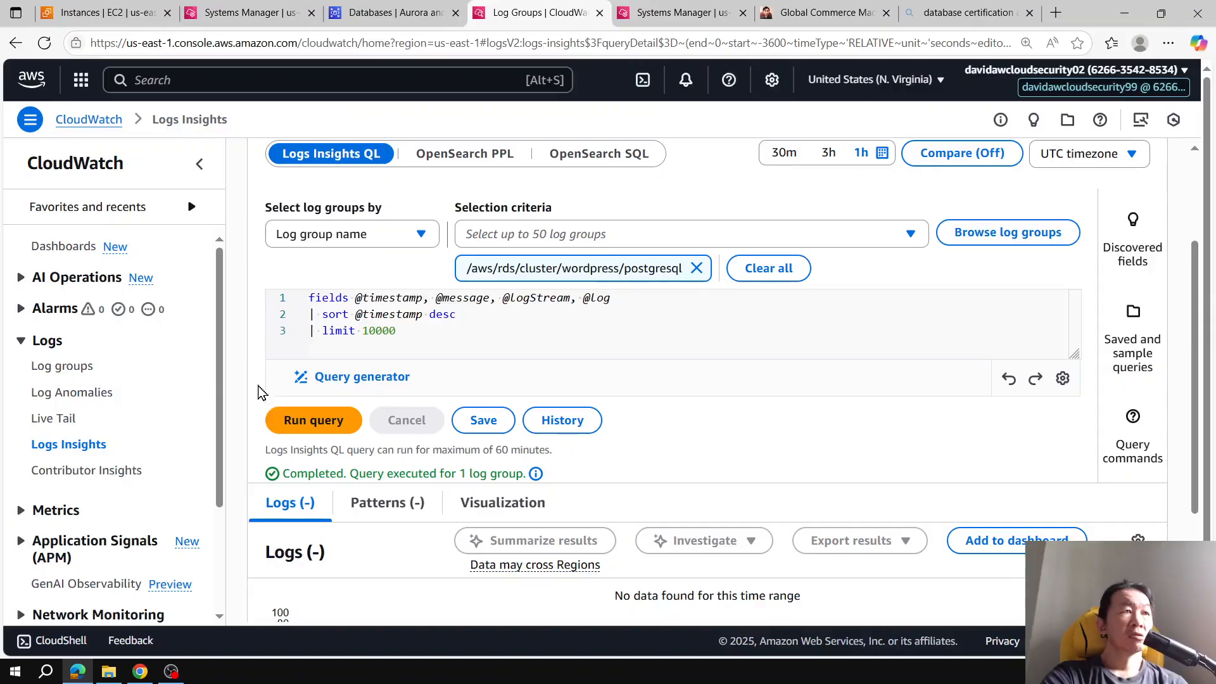
left_click(305, 423)
scroll(689, 281, "down", 1)
scroll(692, 281, "down", 1)
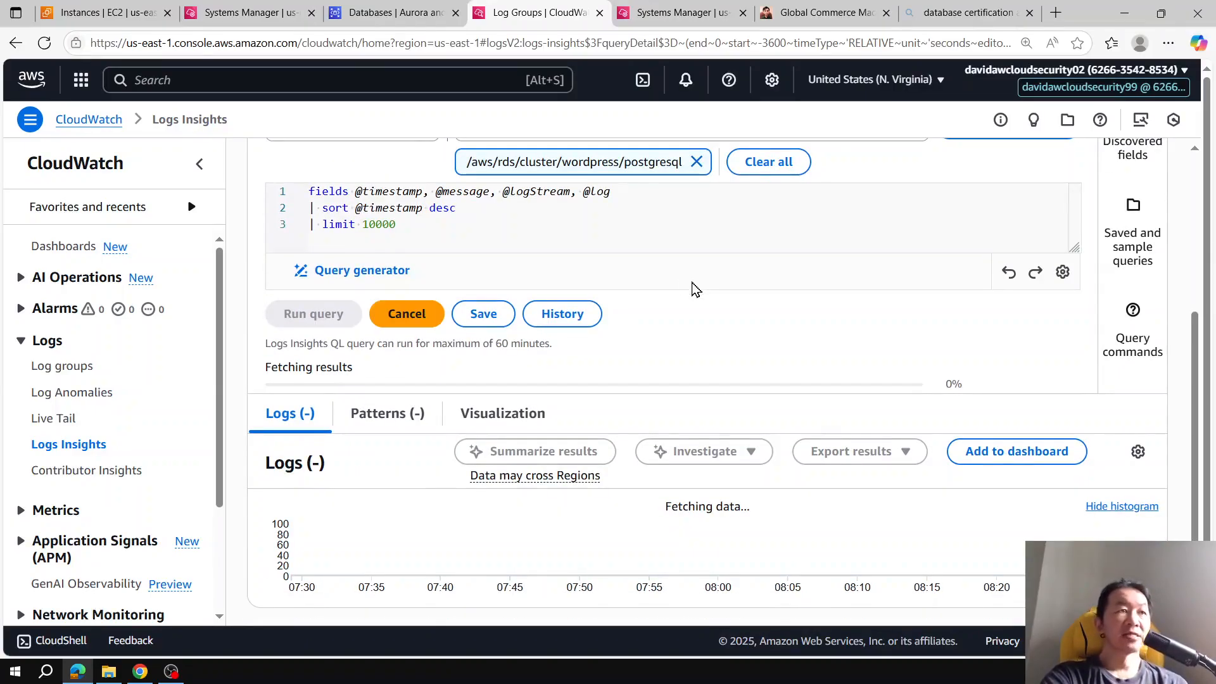
Step: Review the details of the mysql-asg-instance in the EC2 instances list
left_click(119, 9)
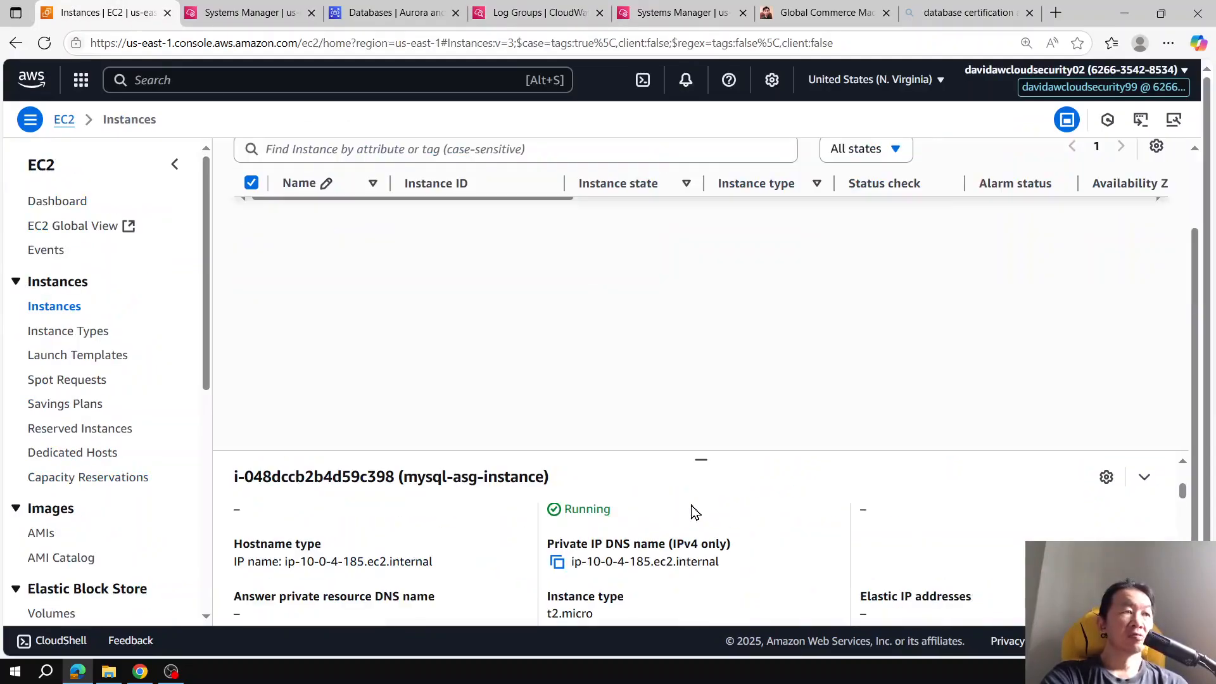
left_click_drag(701, 460, 702, 345)
scroll(710, 494, "down", 5)
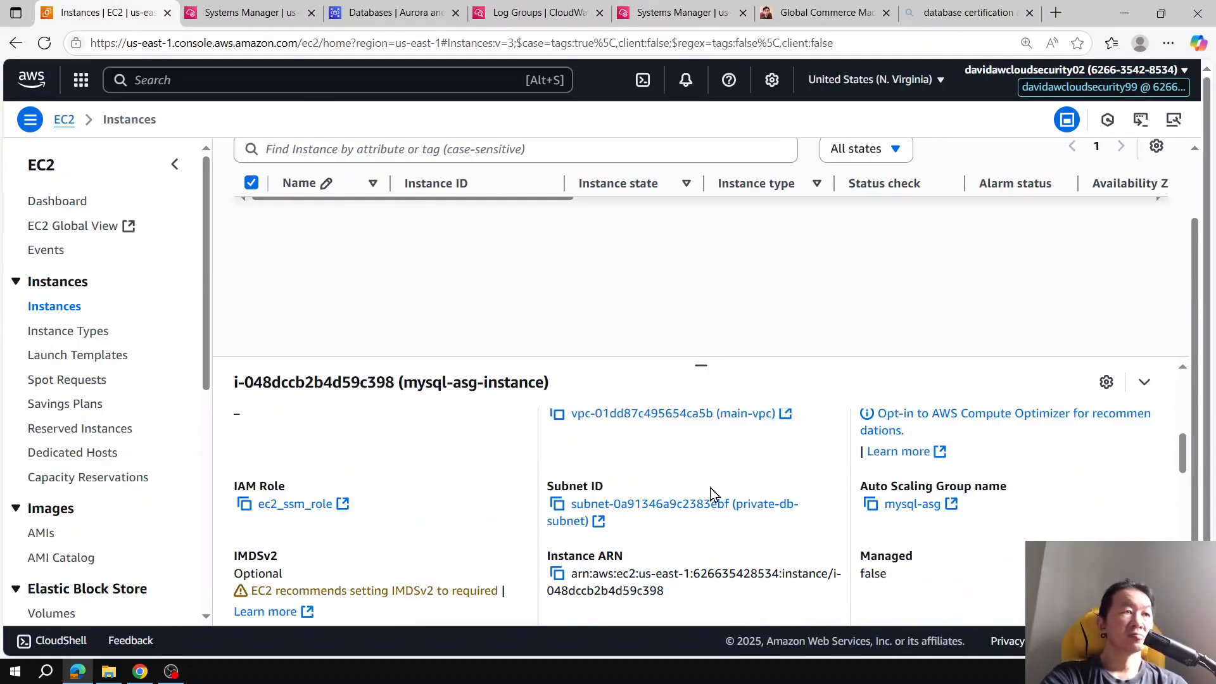
scroll(620, 456, "up", 3)
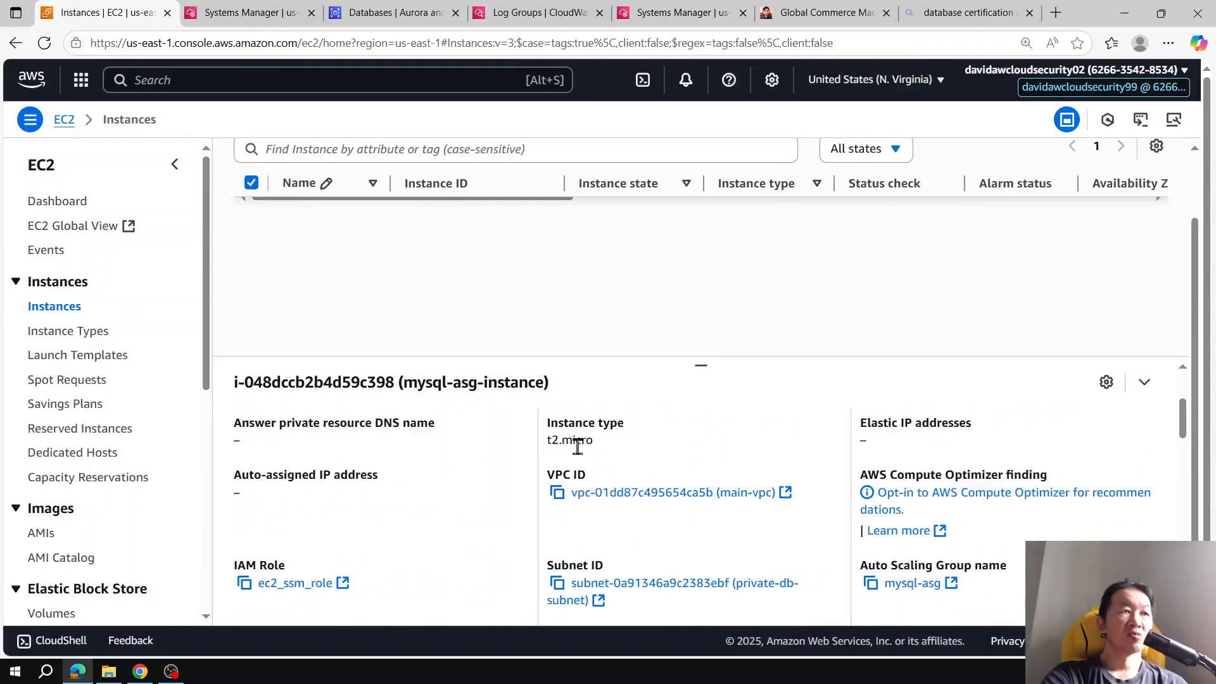
scroll(602, 475, "up", 3)
scroll(633, 506, "down", 1)
scroll(638, 529, "down", 1)
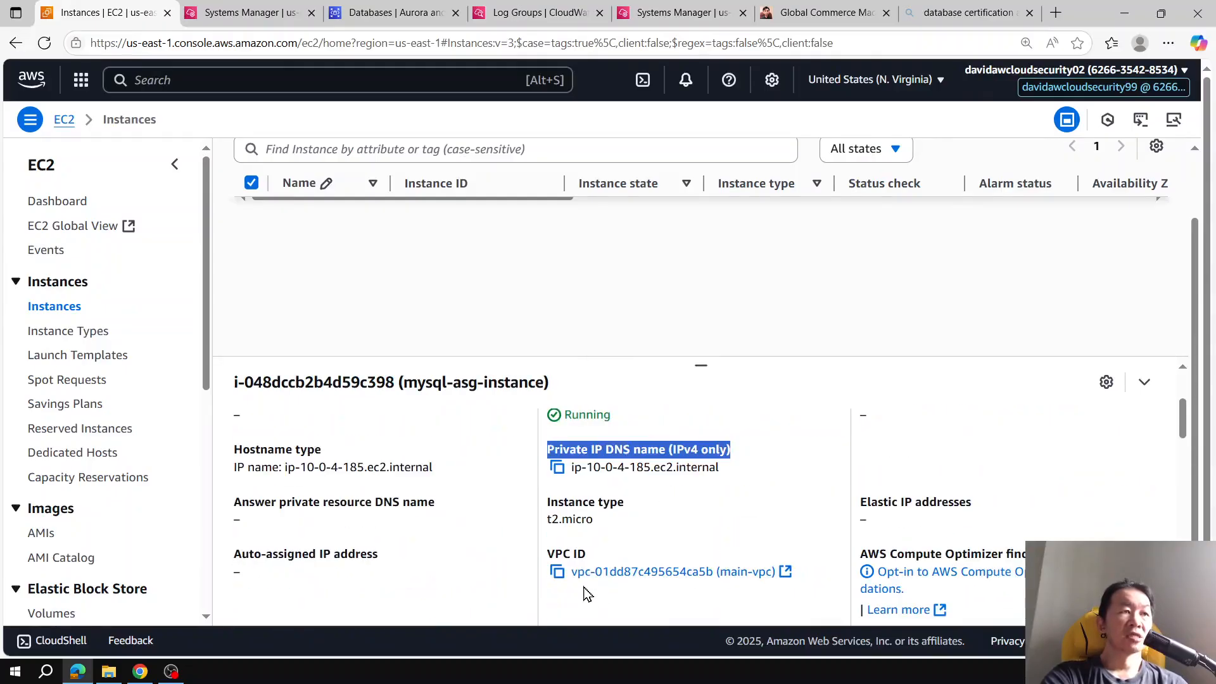
double_click(571, 519)
Step: Check the application log session and the store's backpack search results
left_click(696, 13)
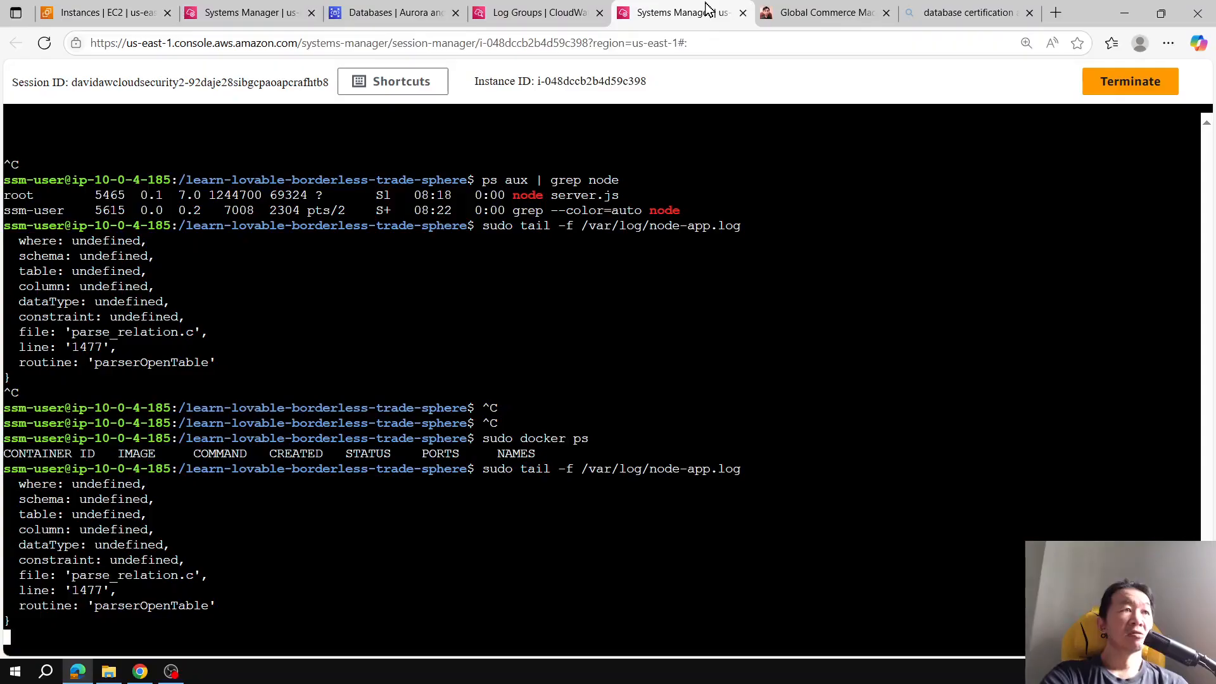
left_click(855, 12)
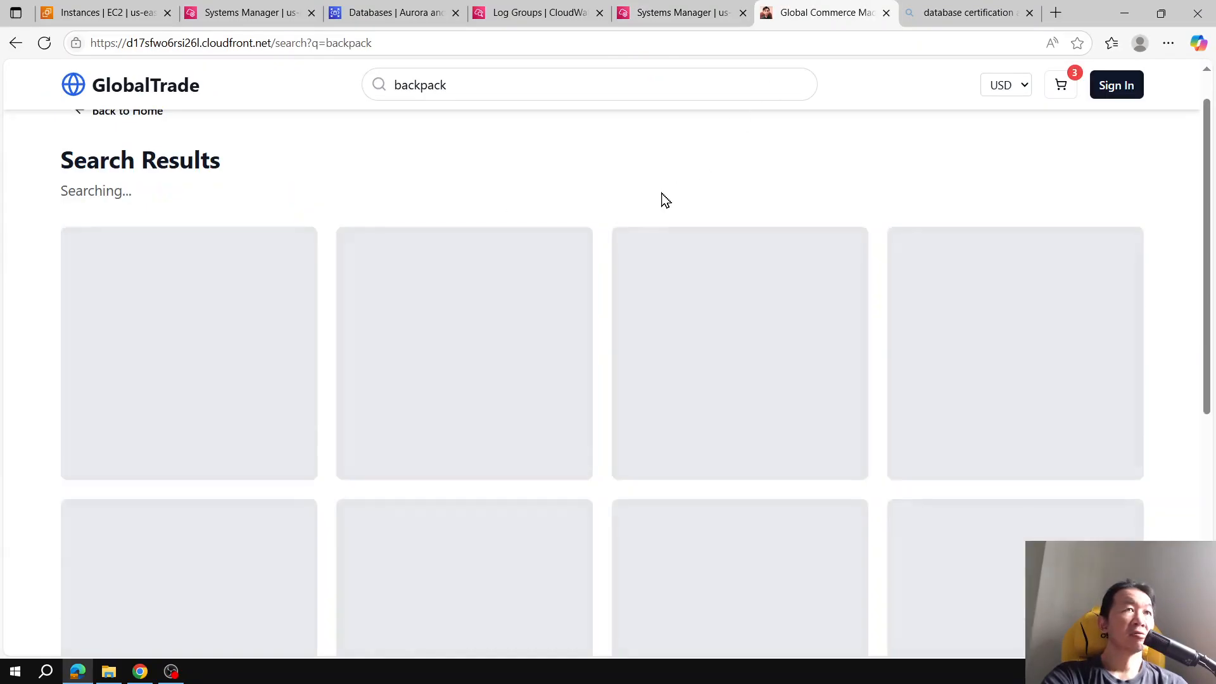
scroll(659, 198, "down", 4)
scroll(659, 198, "up", 4)
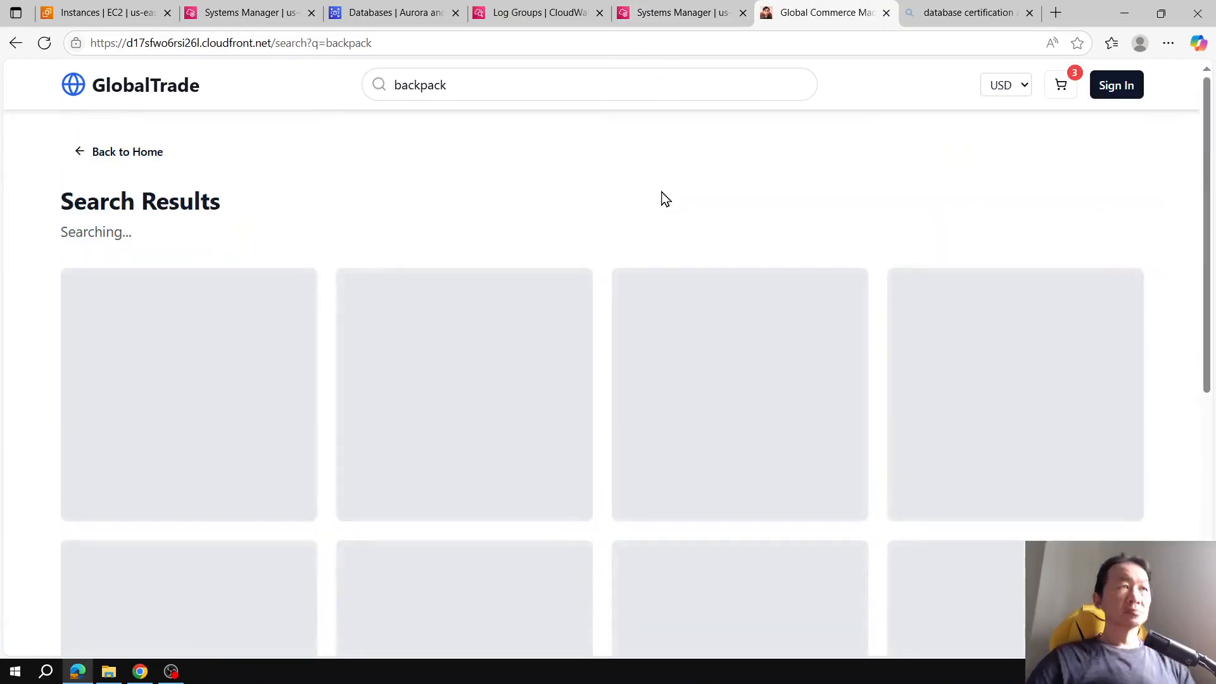
left_click(666, 8)
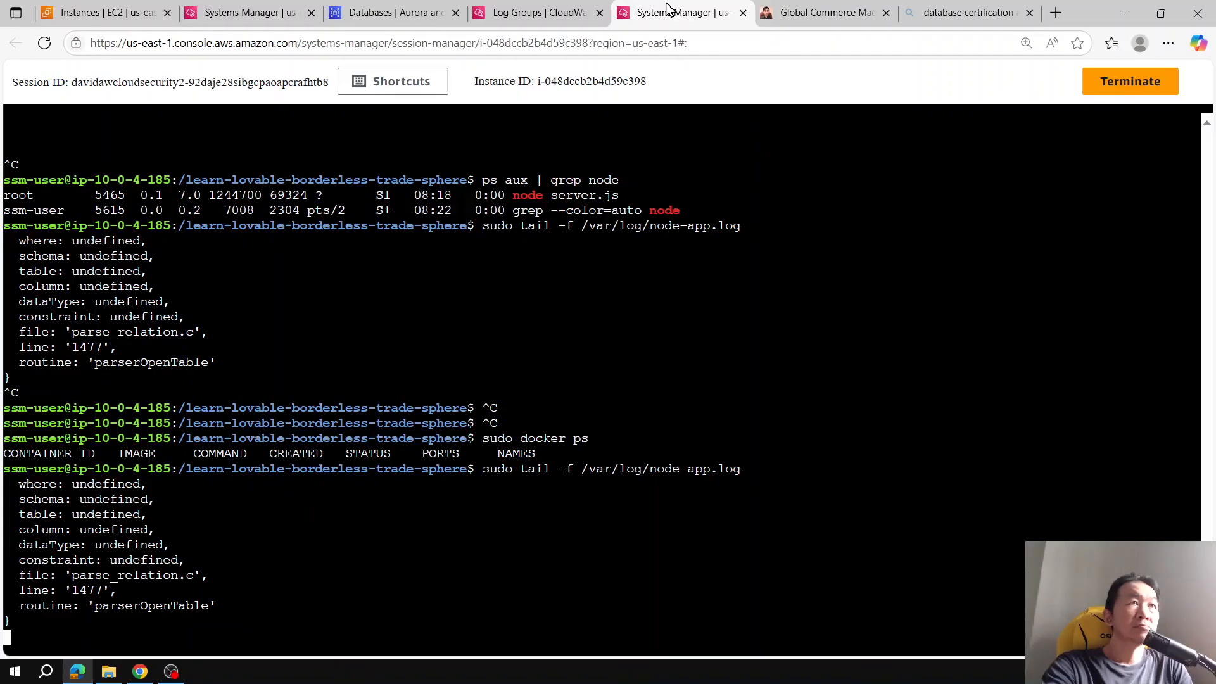
left_click(823, 13)
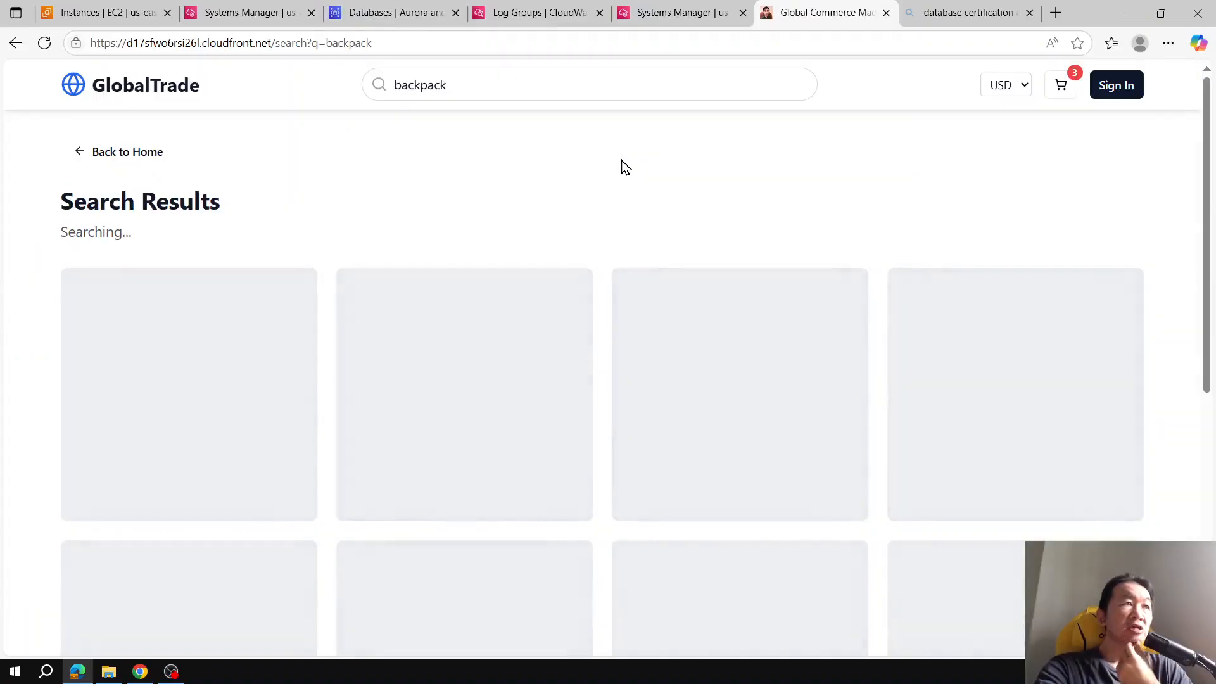
scroll(625, 165, "down", 5)
scroll(624, 166, "up", 3)
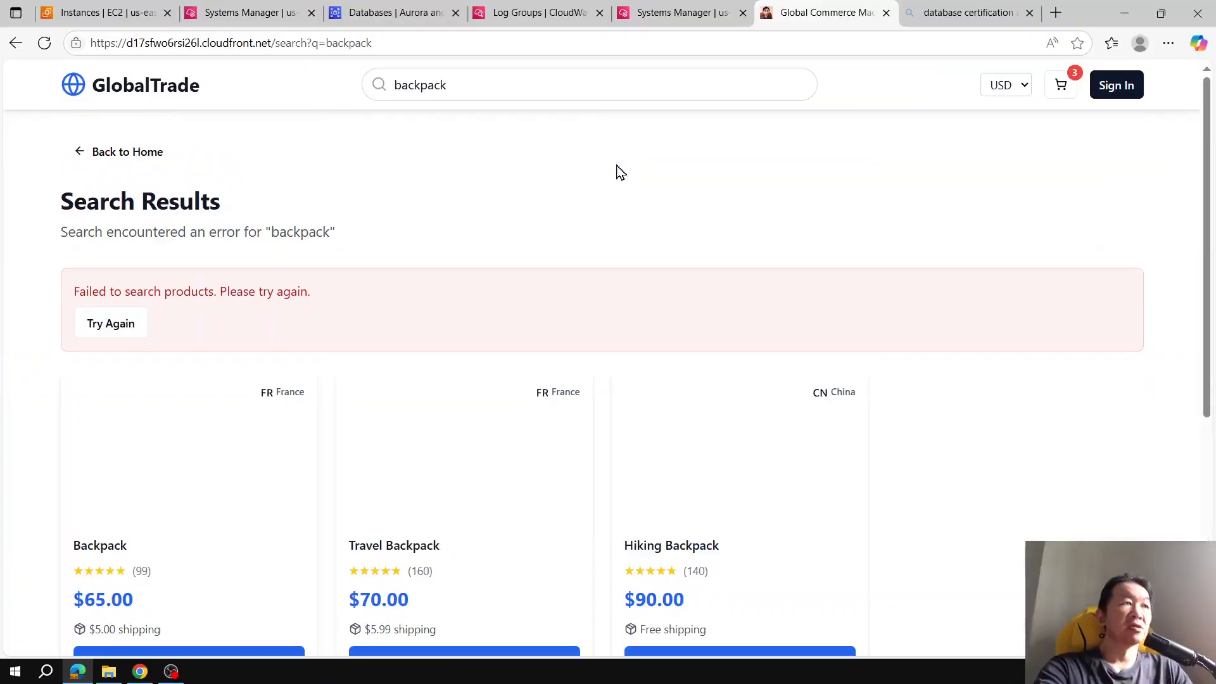
Step: Retry the backpack search, then open the All Products page from the store's home page
left_click(106, 325)
scroll(468, 126, "down", 5)
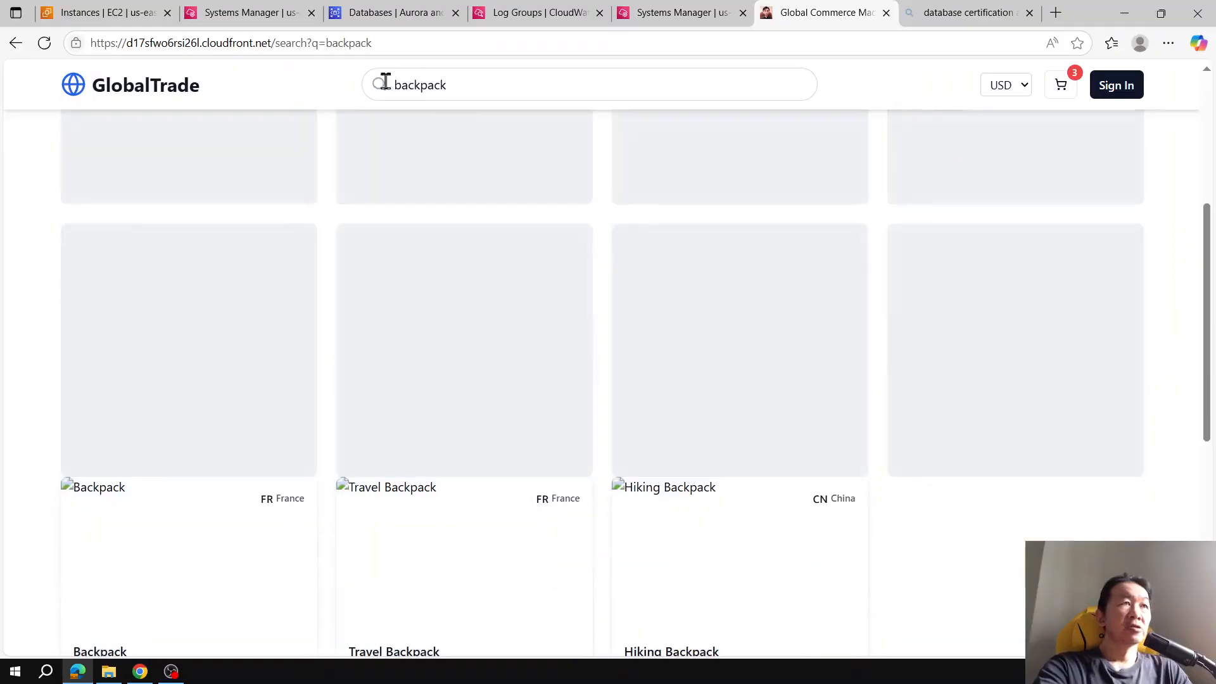
left_click(120, 89)
scroll(750, 202, "down", 10)
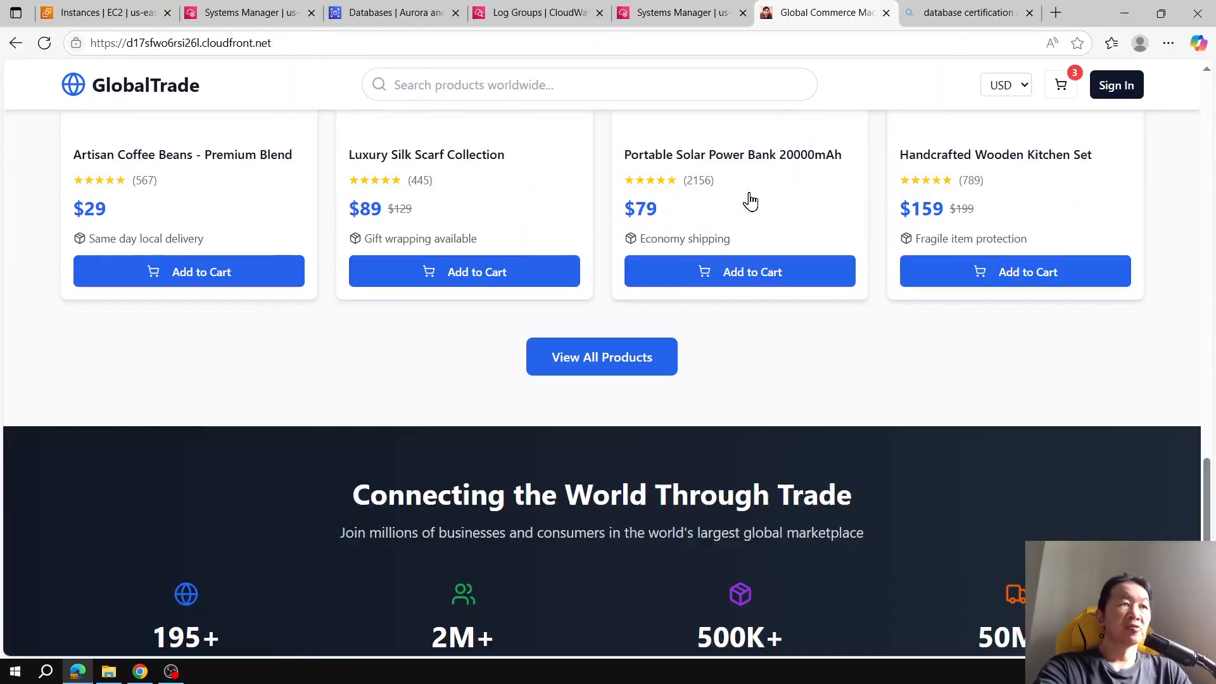
scroll(750, 201, "down", 3)
left_click(668, 200)
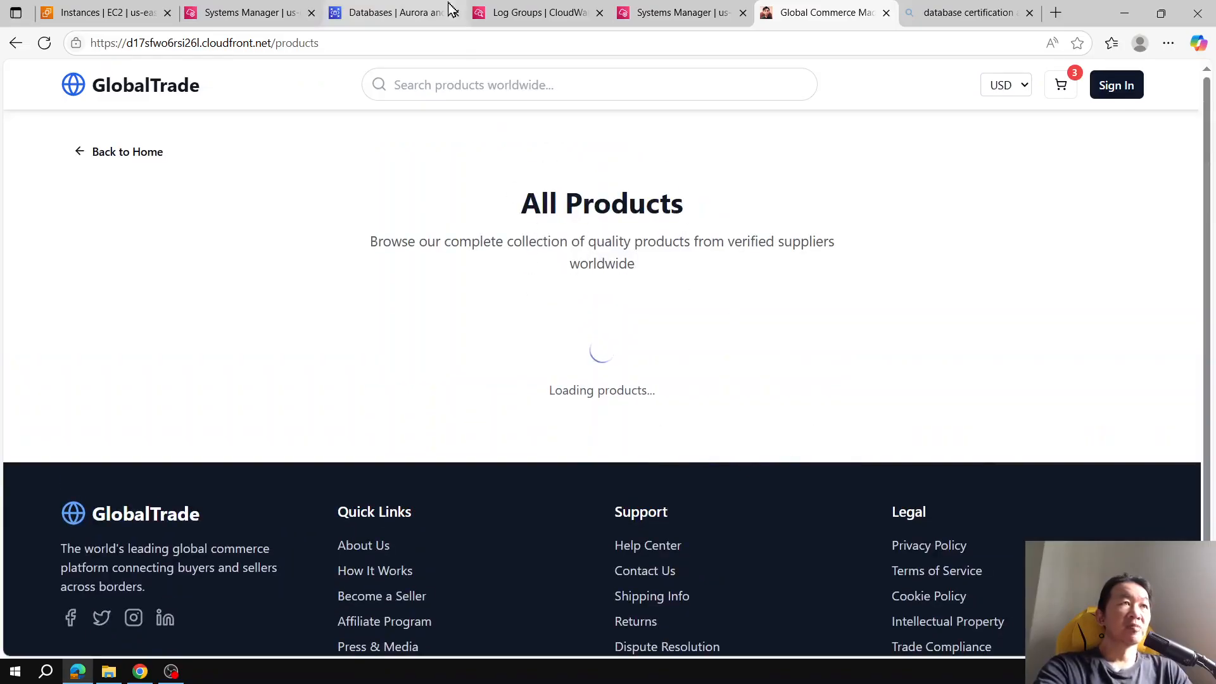
Step: Check the Logs Insights query page for the wordpress cluster again
left_click(423, 12)
left_click(570, 14)
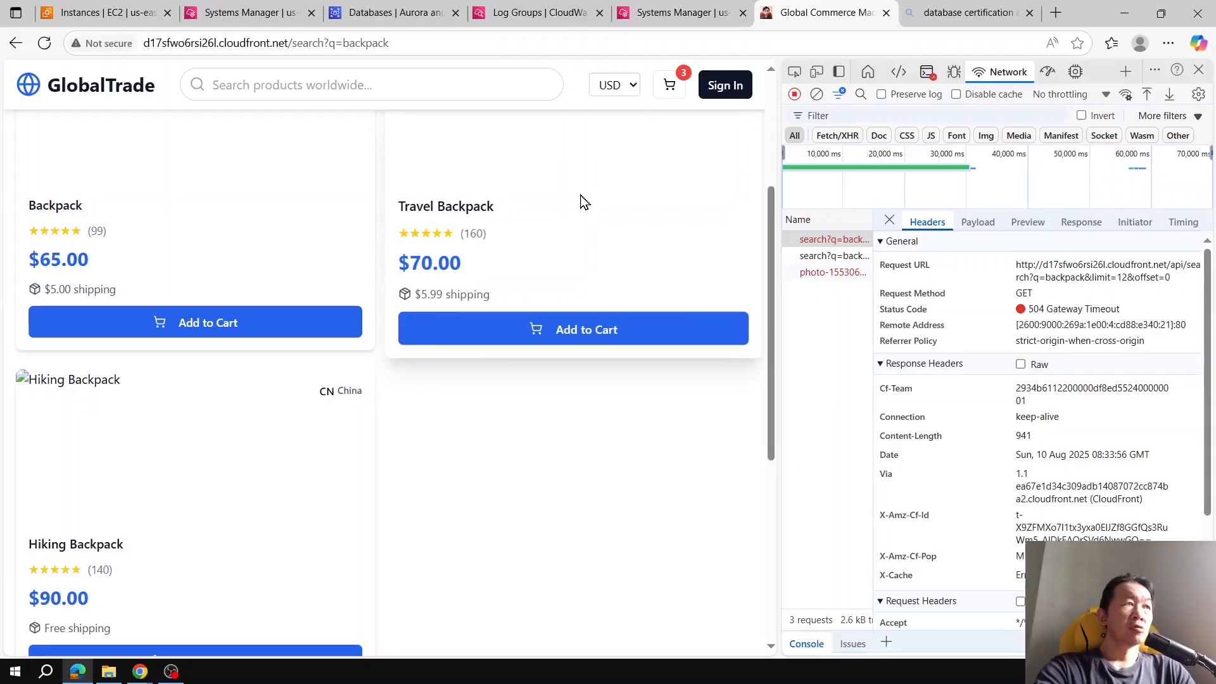
scroll(582, 202, "up", 4)
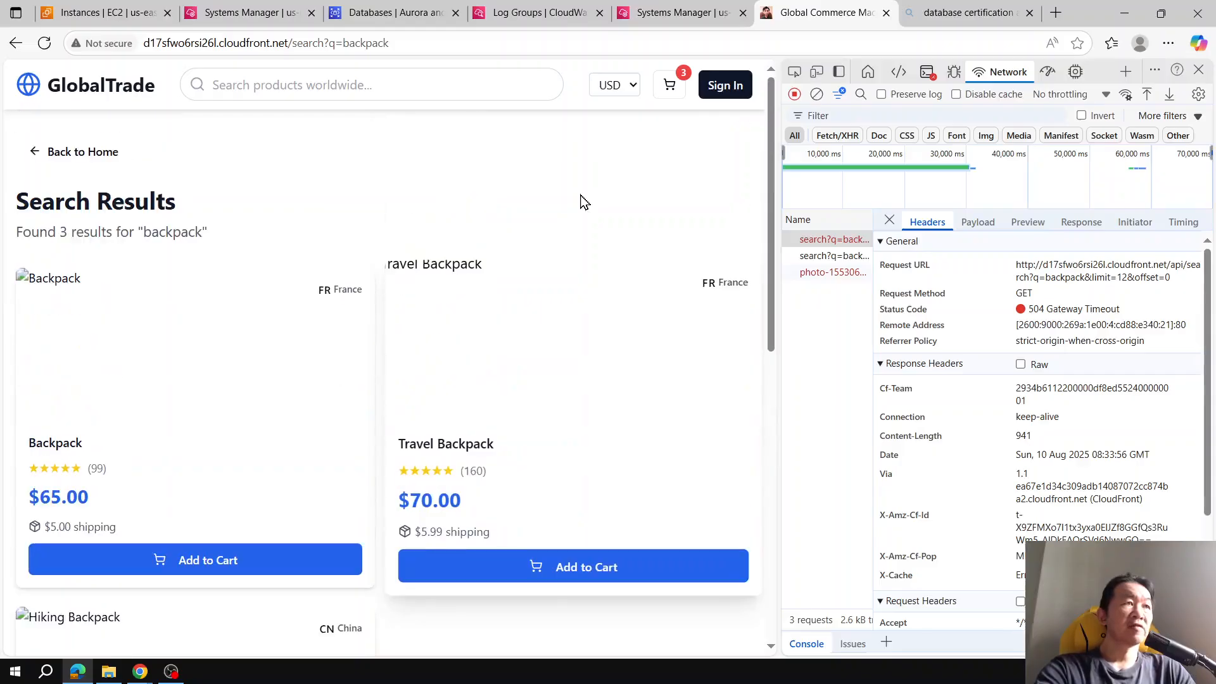
scroll(583, 200, "down", 8)
scroll(582, 201, "up", 8)
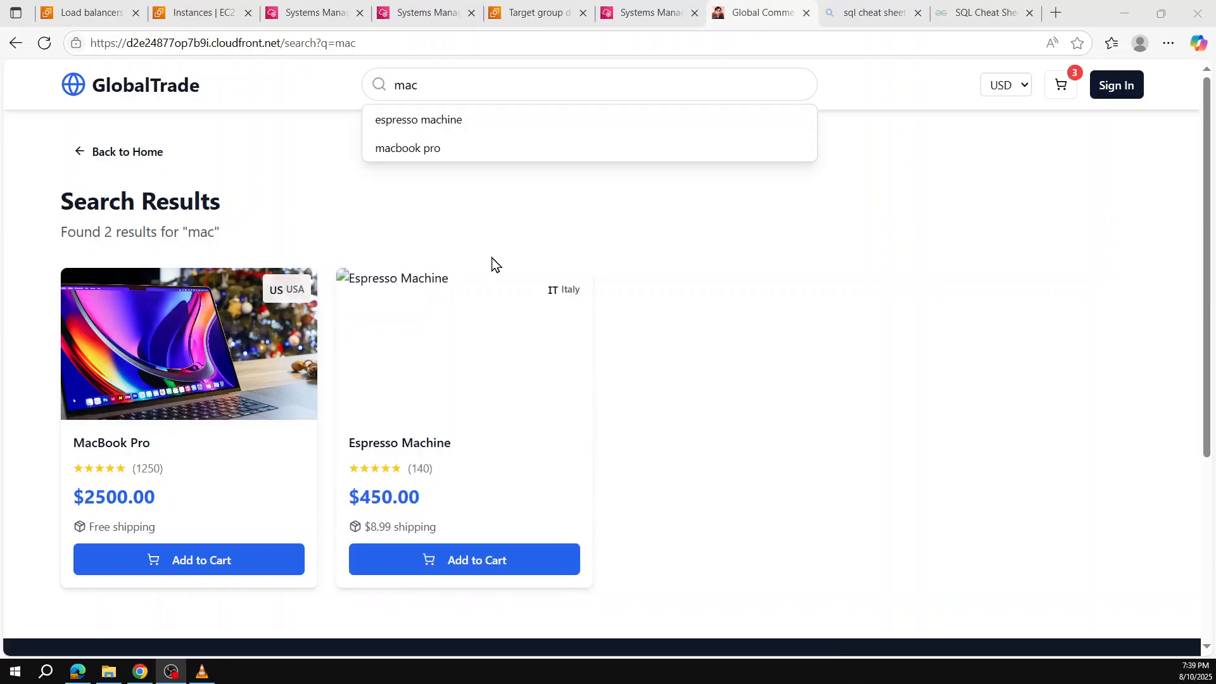
Step: Test the store's product search with the queries p, t and back
left_click(550, 226)
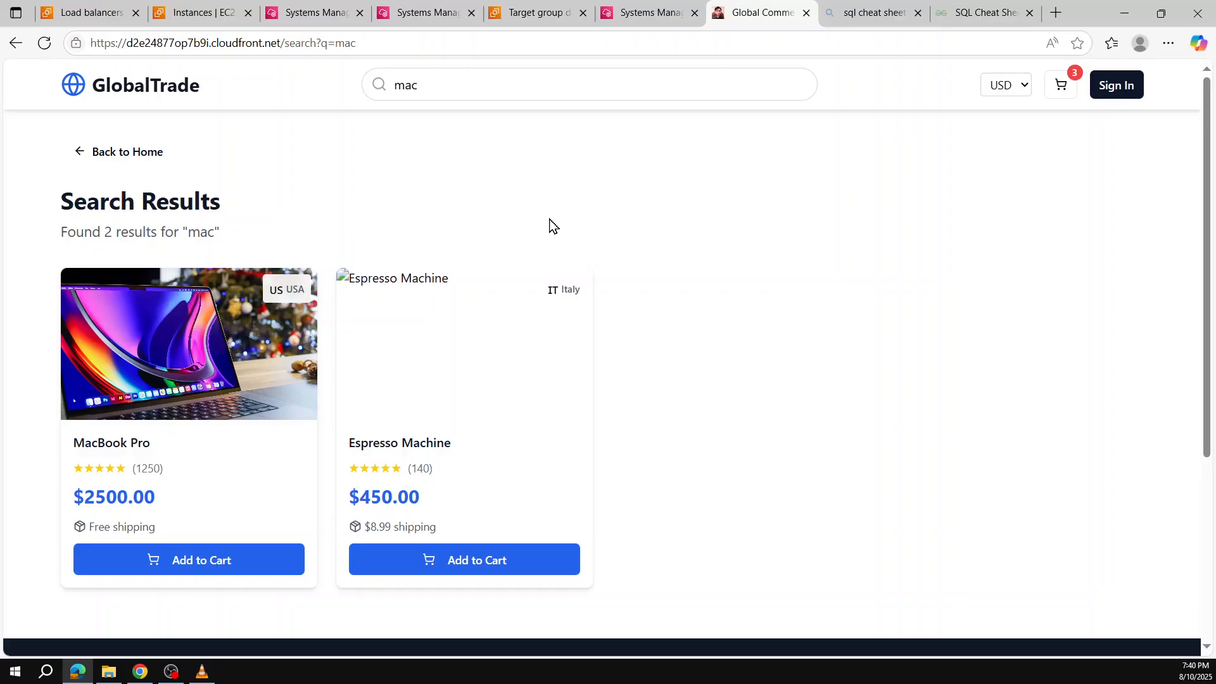
double_click(455, 81)
type("p")
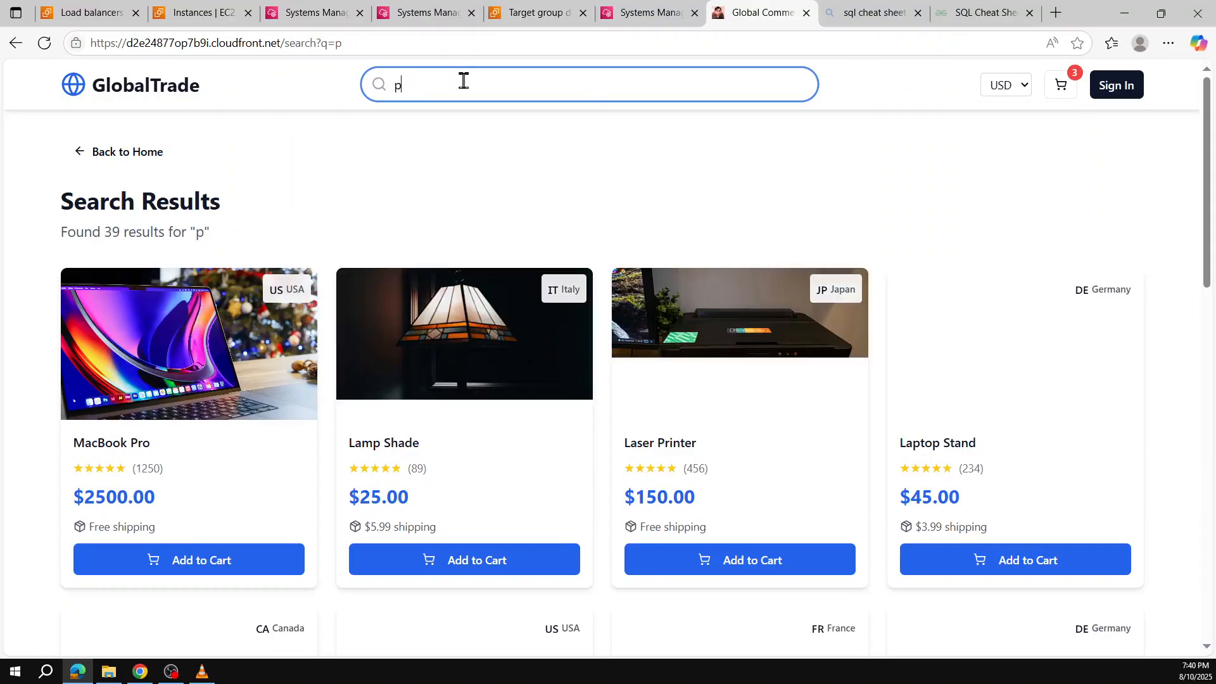
type("t")
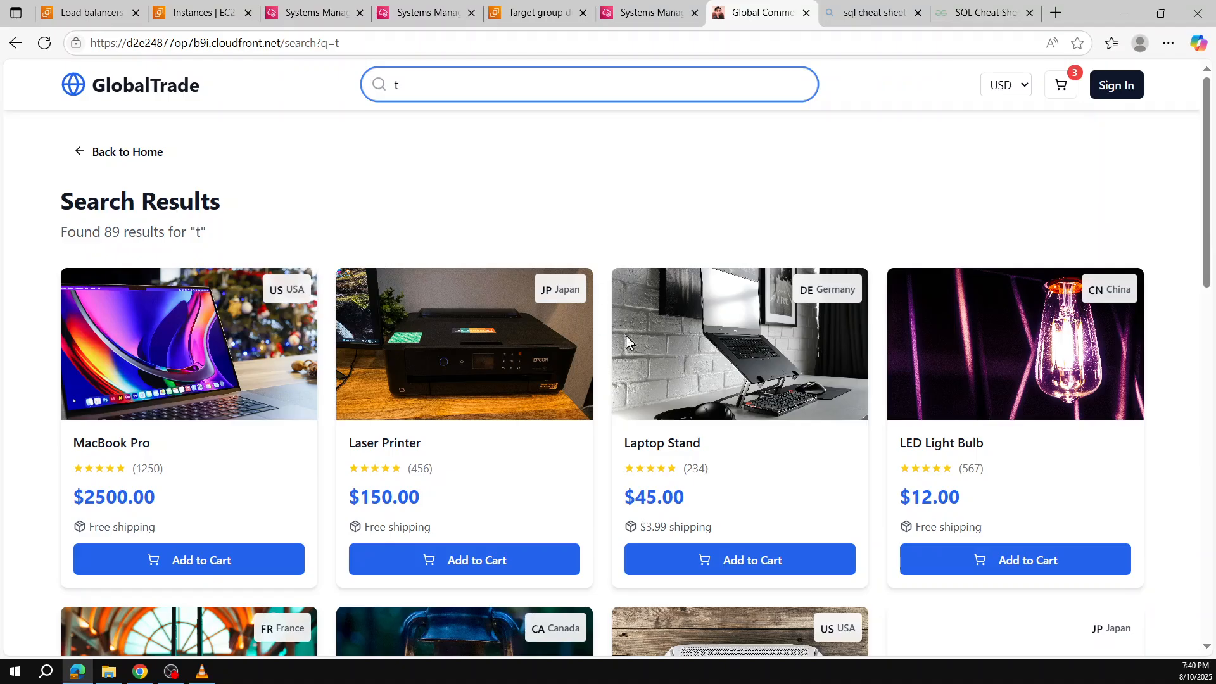
scroll(540, 134, "down", 1)
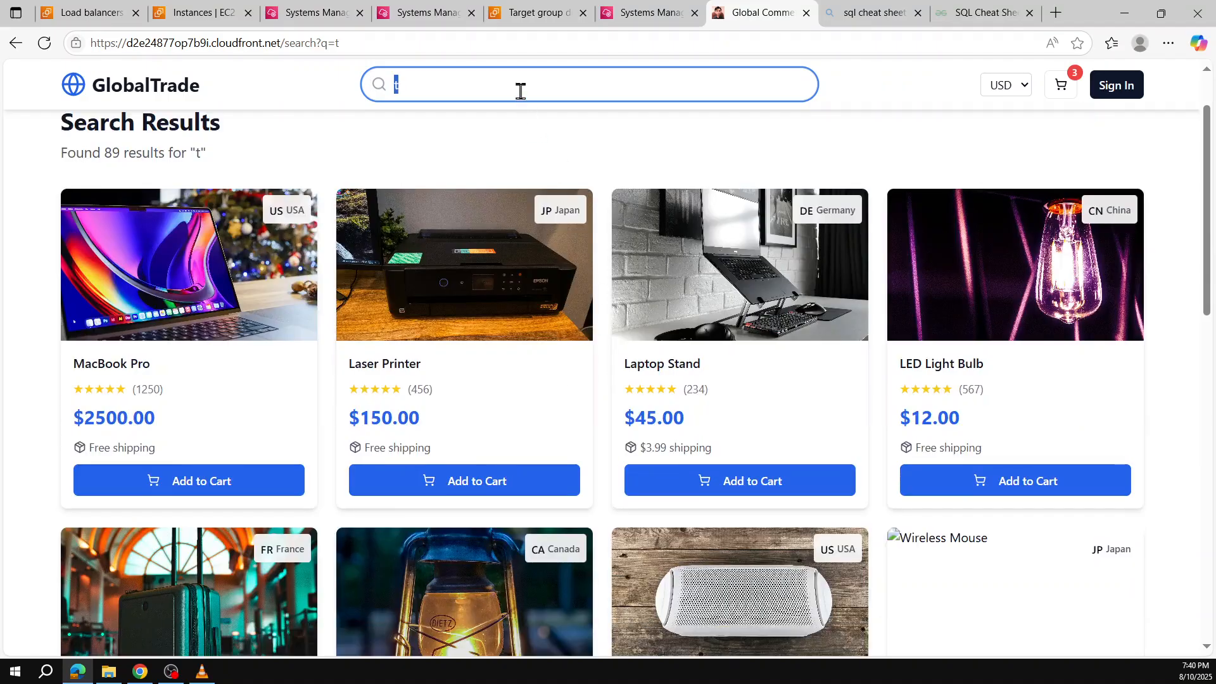
type("back")
key("Return")
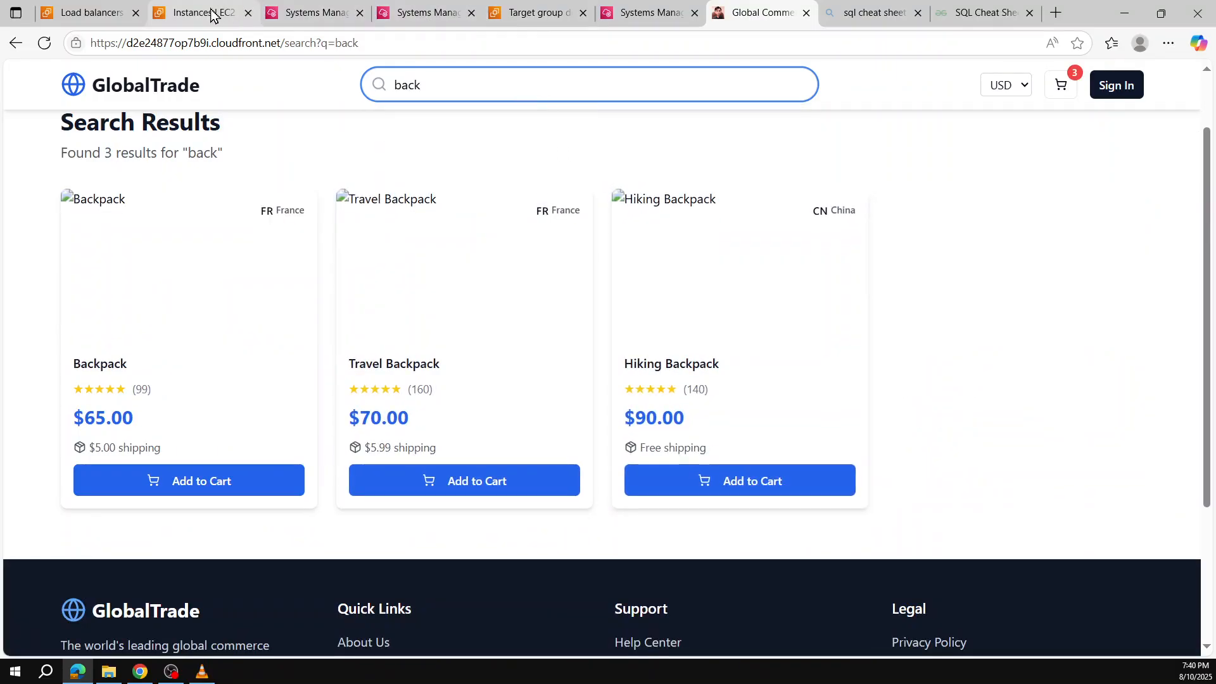
Step: Examine the example-alb load balancer's resource map of listeners, rules, target groups and healthy targets
left_click(95, 13)
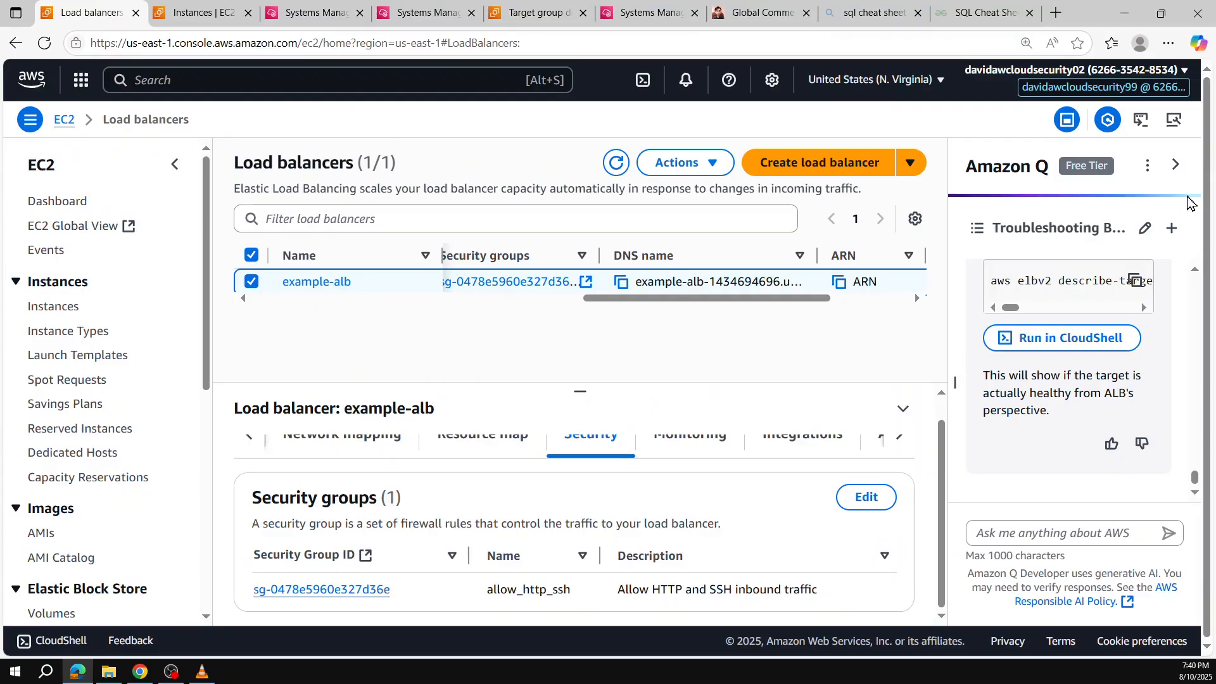
left_click(1175, 165)
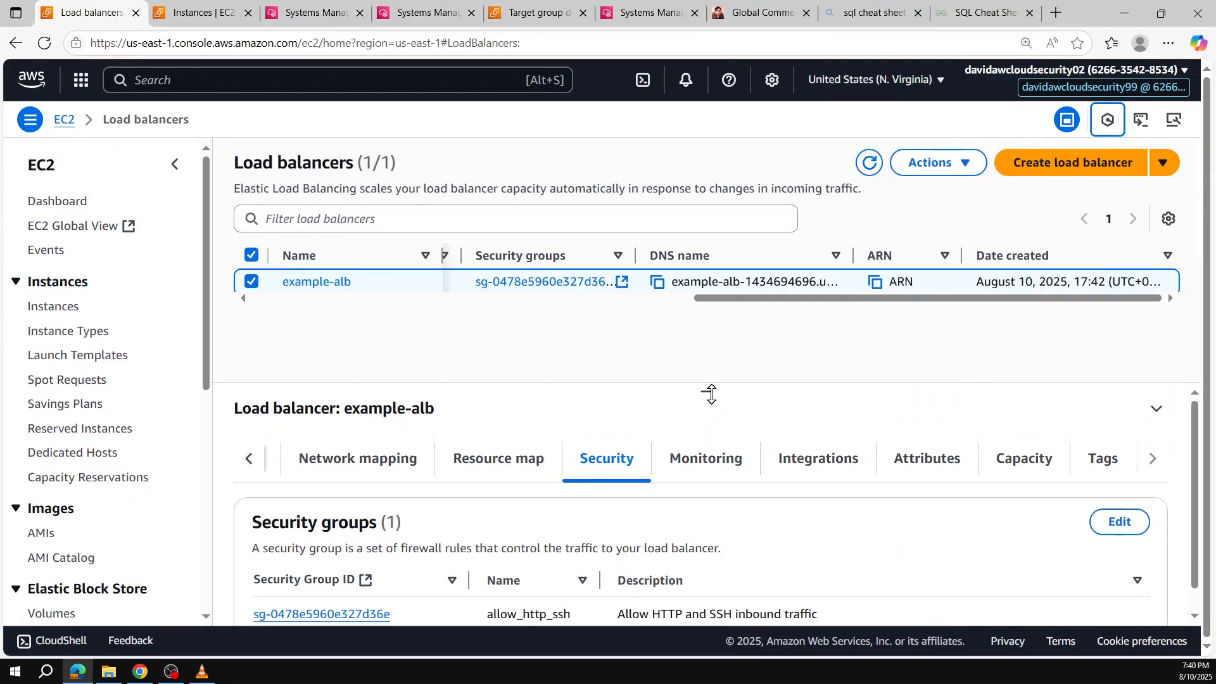
left_click(340, 460)
left_click(494, 460)
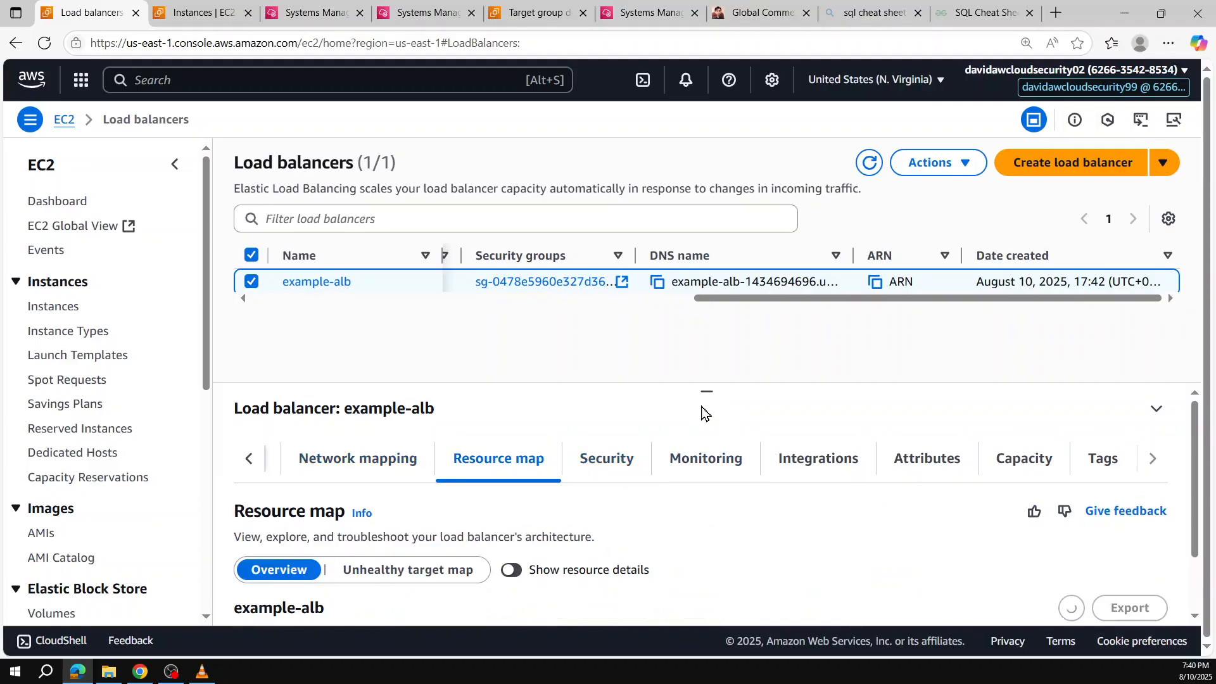
mouse_move(704, 391)
left_mouse_down()
mouse_move(705, 334)
mouse_move(716, 380)
left_mouse_up()
scroll(799, 504, "down", 3)
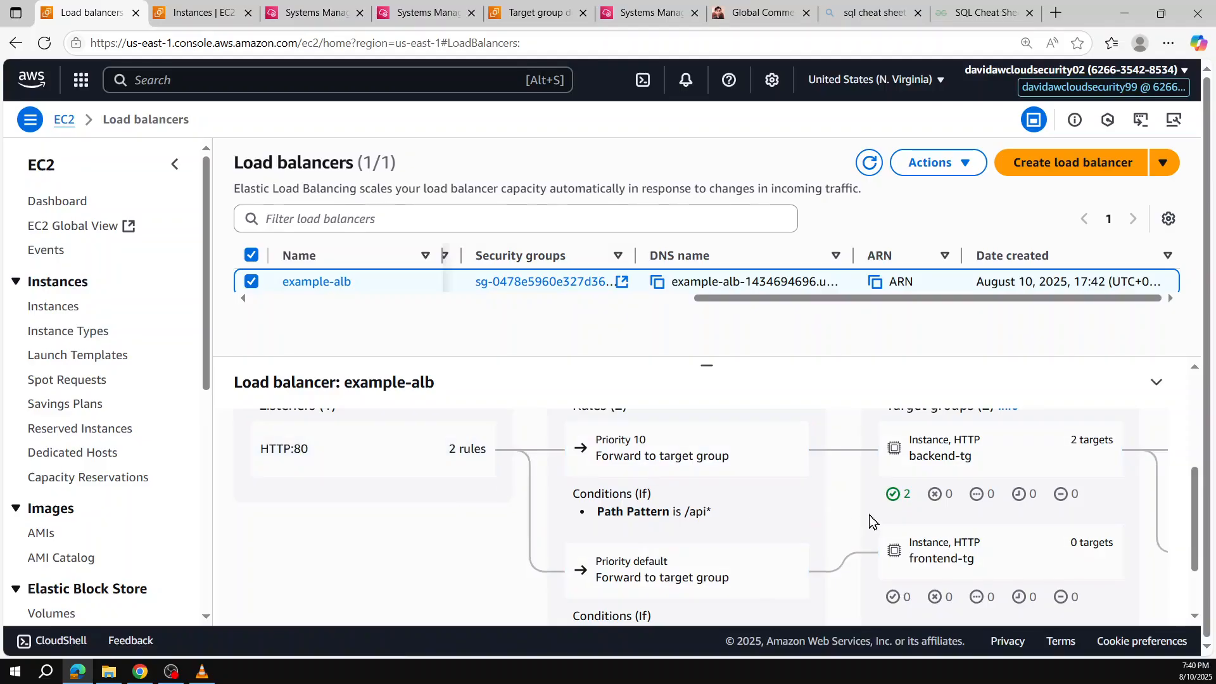
scroll(727, 531, "up", 1)
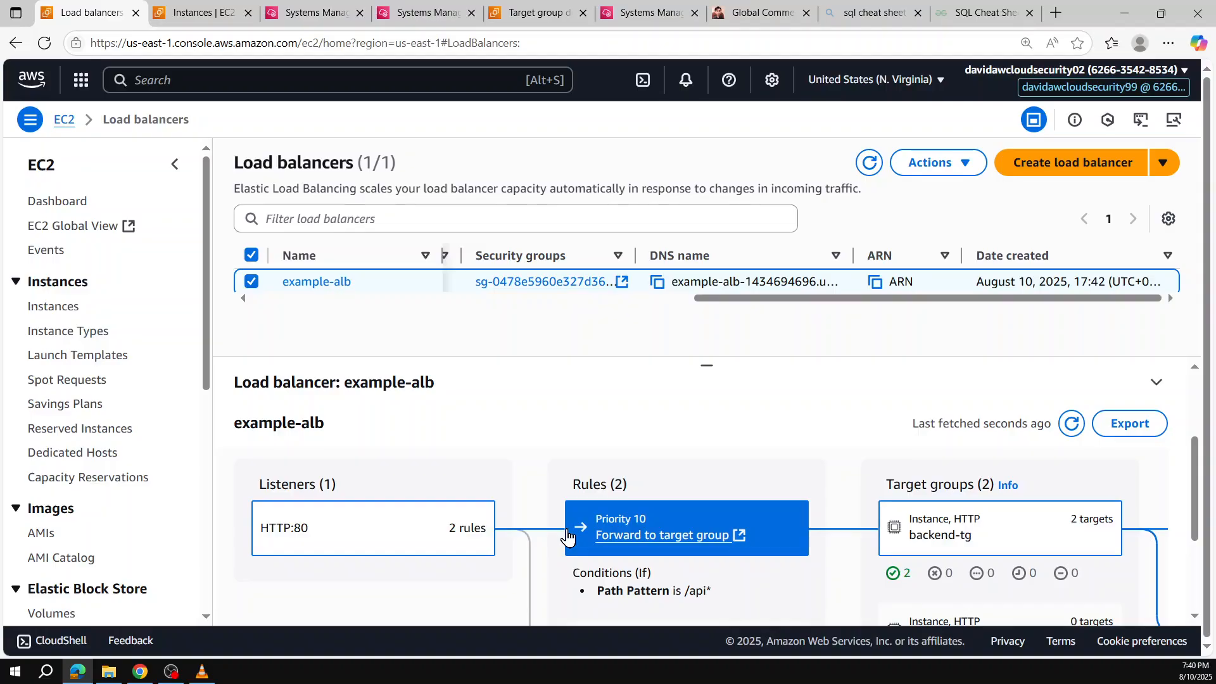
scroll(872, 477, "down", 3)
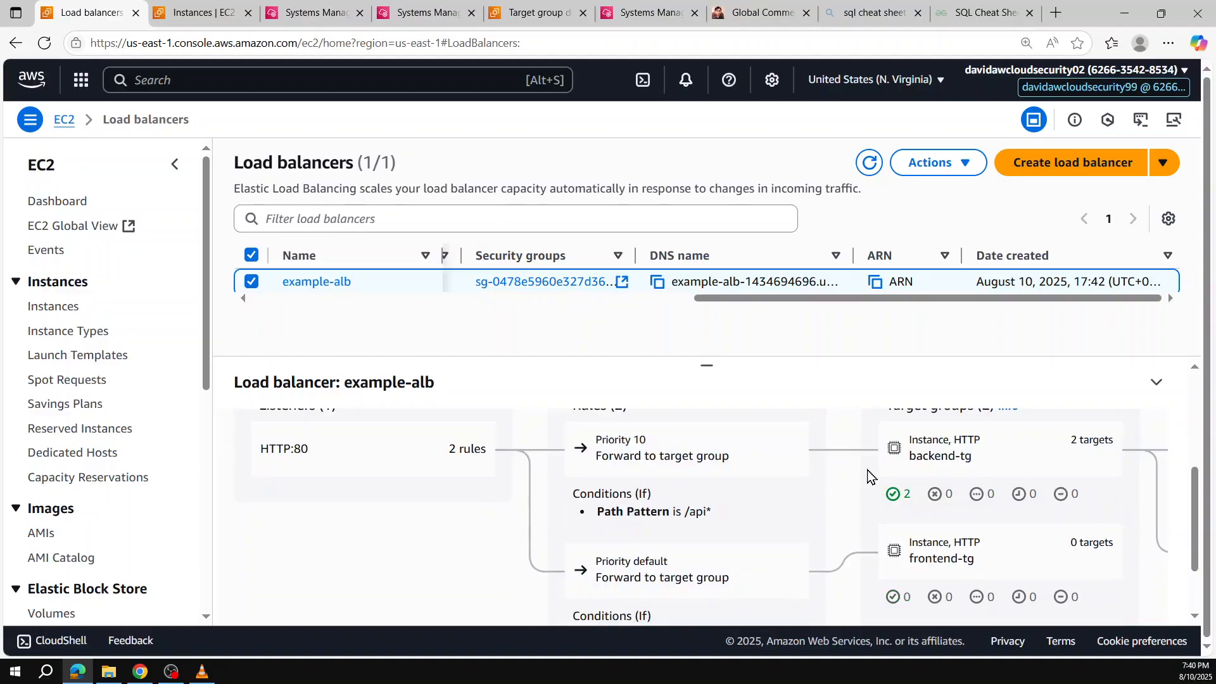
left_click_drag(738, 606, 1004, 597)
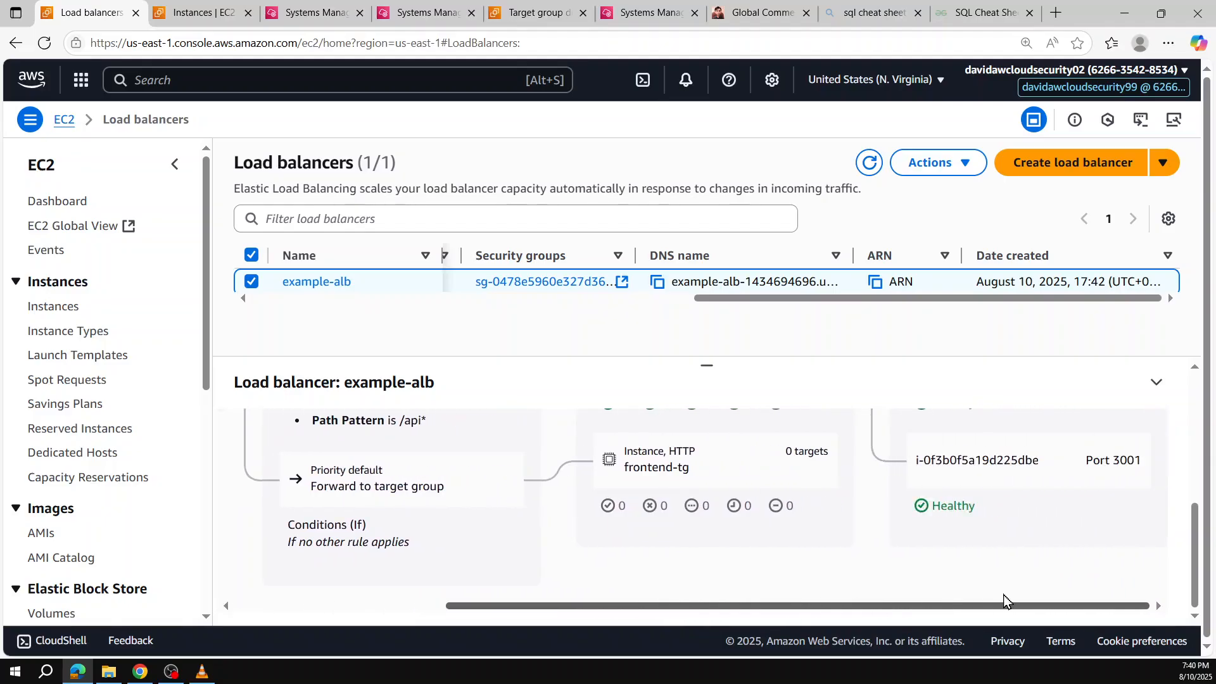
scroll(1004, 578, "up", 1)
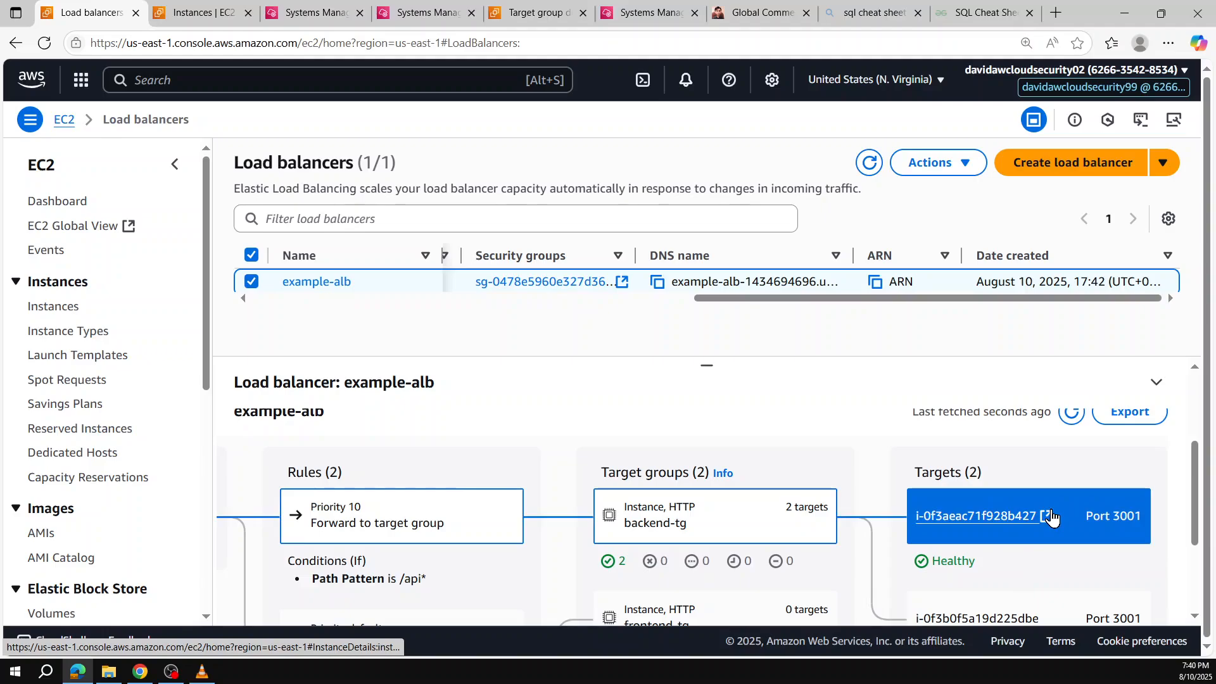
scroll(1051, 516, "down", 1)
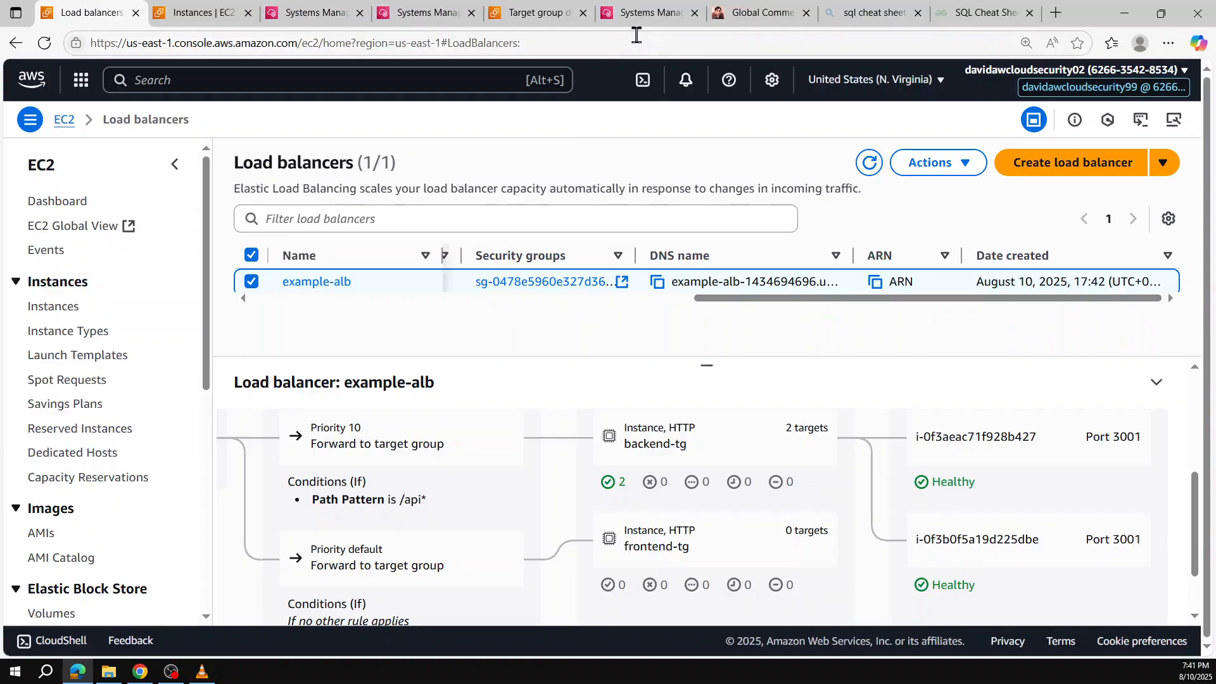
Step: Return to the store and select the search text to enter a new query
left_click(760, 13)
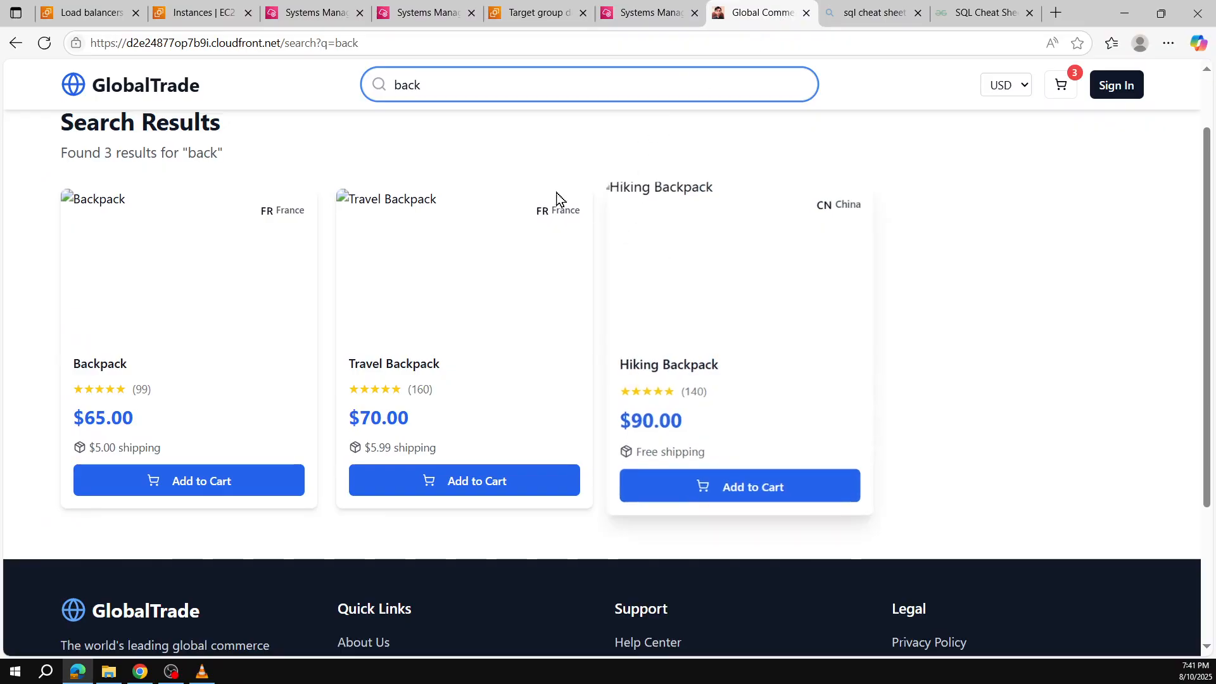
double_click(449, 86)
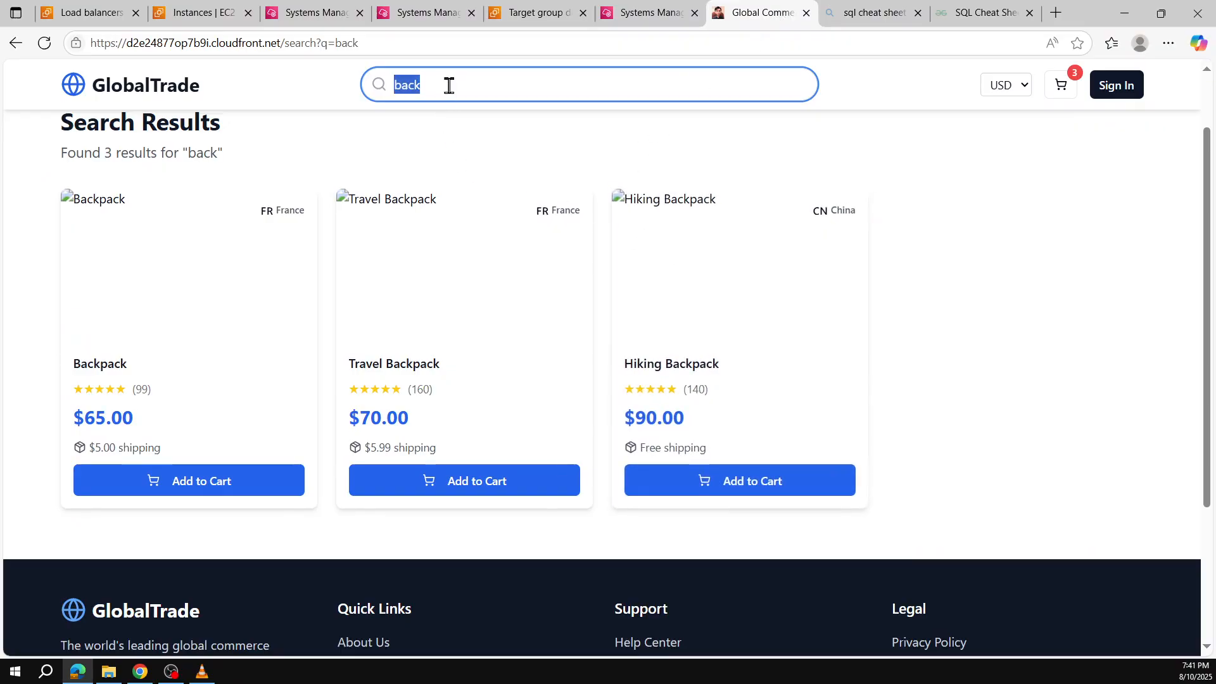